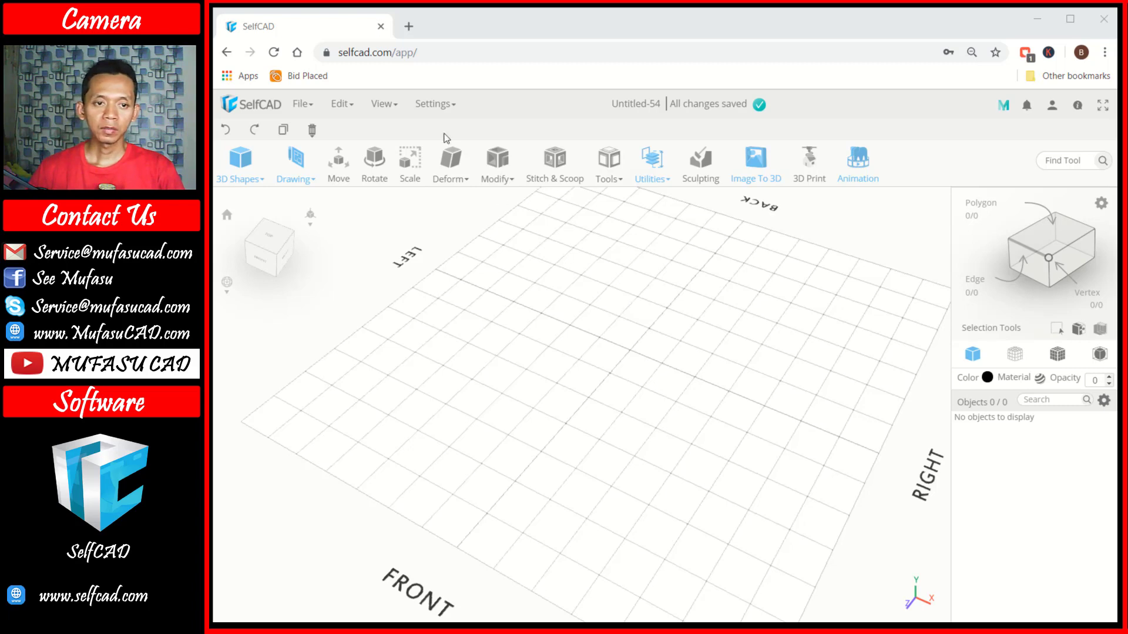
- Load the water bottle JPG as a reference image at 62 opacity and close the panel
left_click(383, 103)
left_click(404, 192)
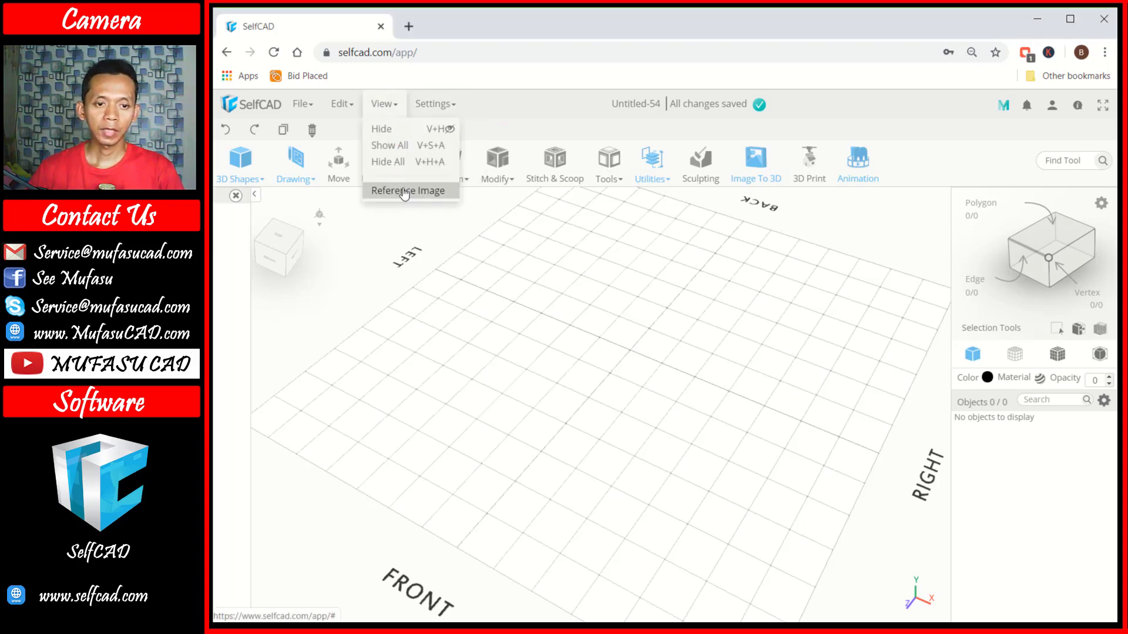
left_click(277, 222)
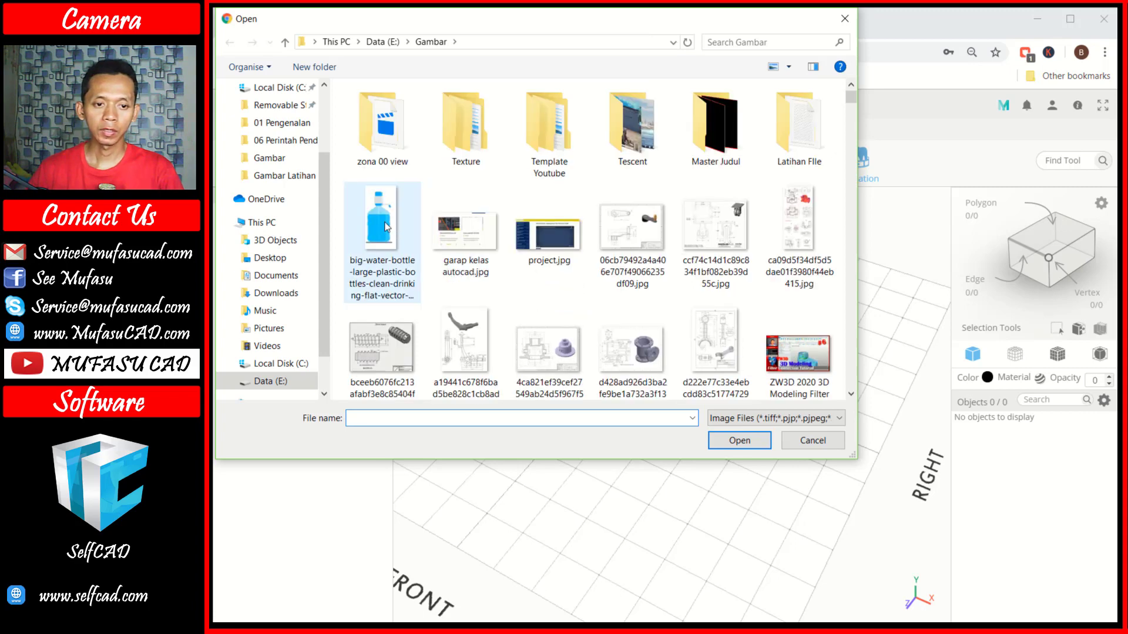
left_click(387, 228)
left_click(742, 447)
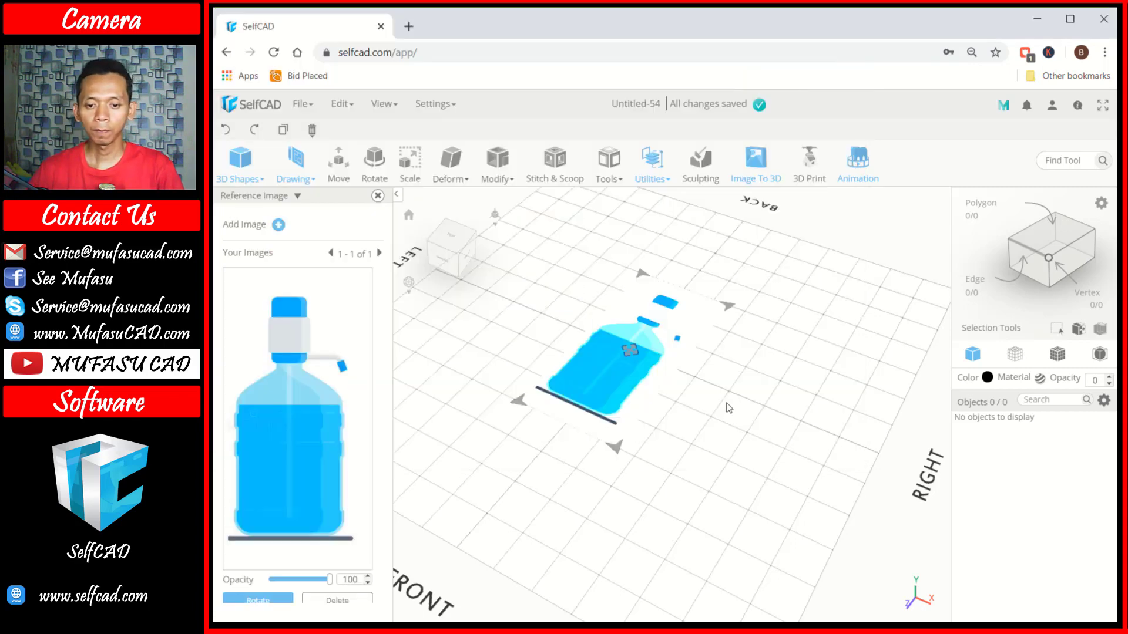
left_click_drag(323, 584, 307, 586)
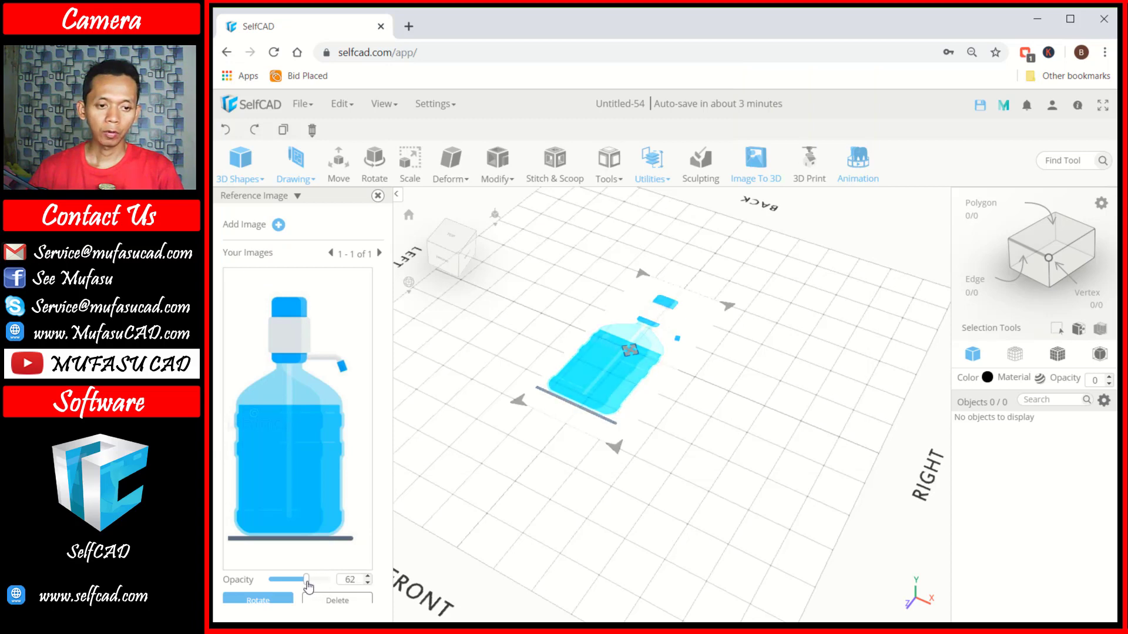
left_click(378, 197)
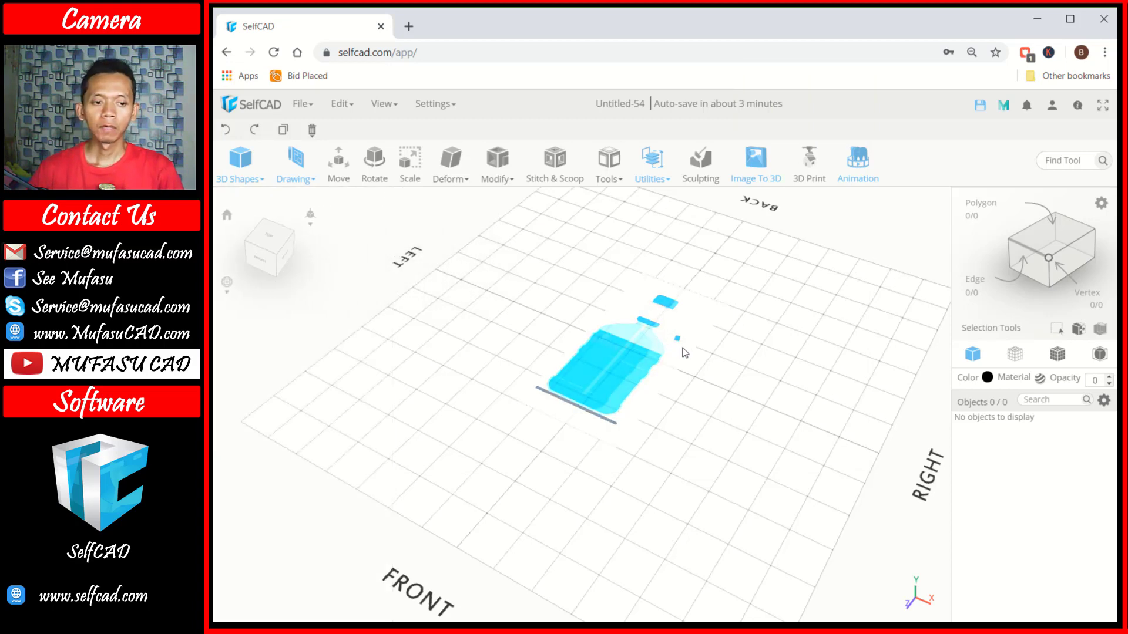
- Switch to the top view and start a line sketch at the cap's top
left_click(269, 235)
mouse_move(295, 167)
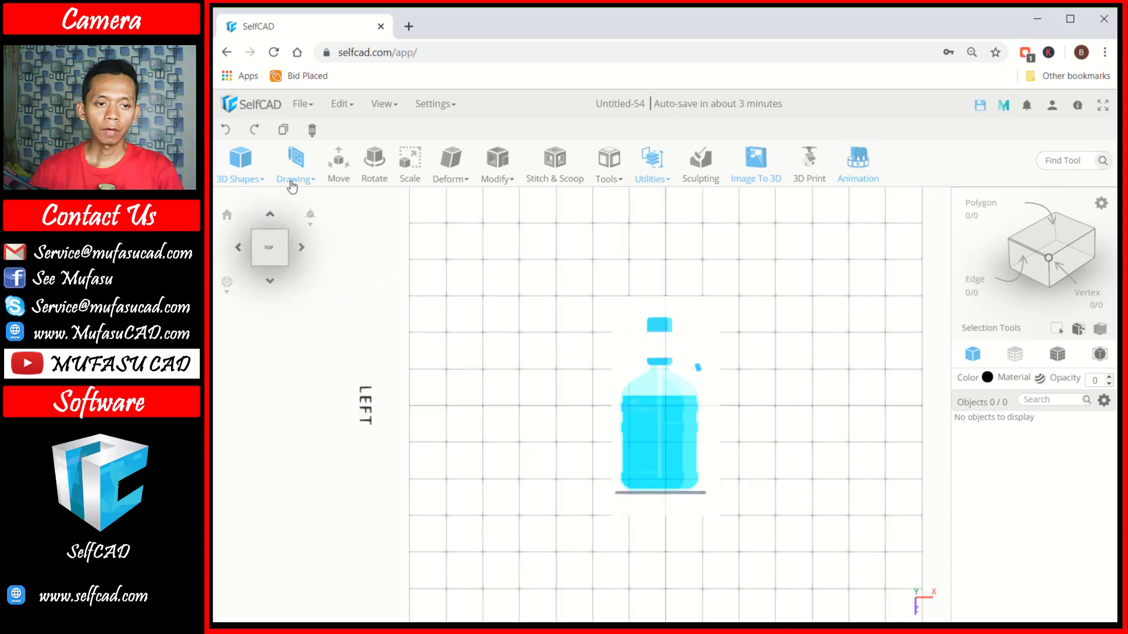
left_click(306, 226)
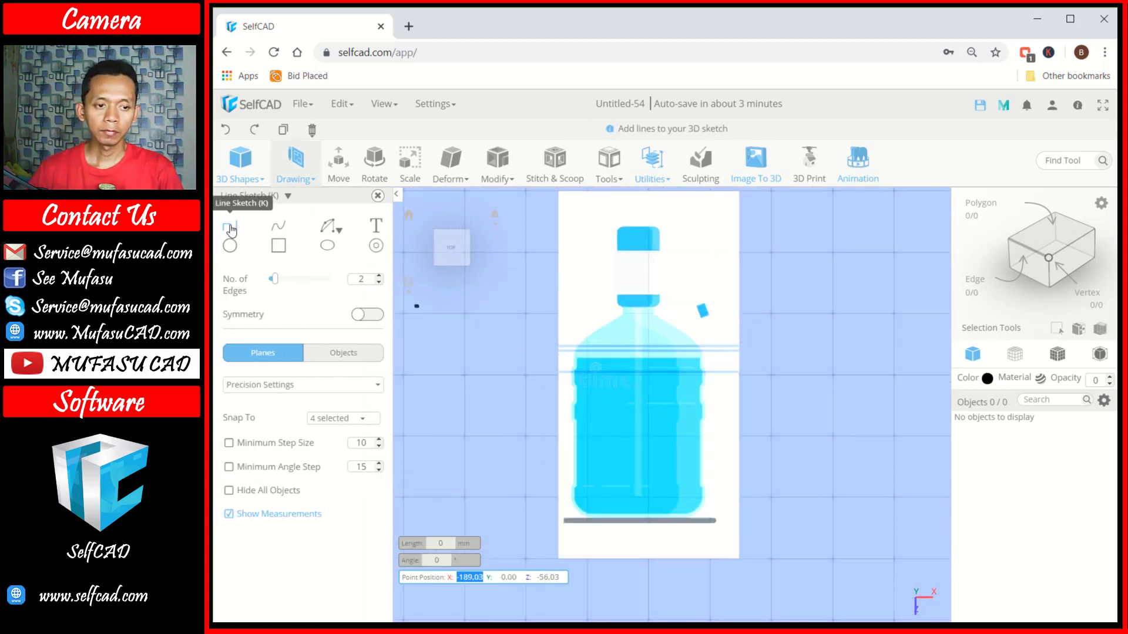
scroll(640, 226, "up", 3)
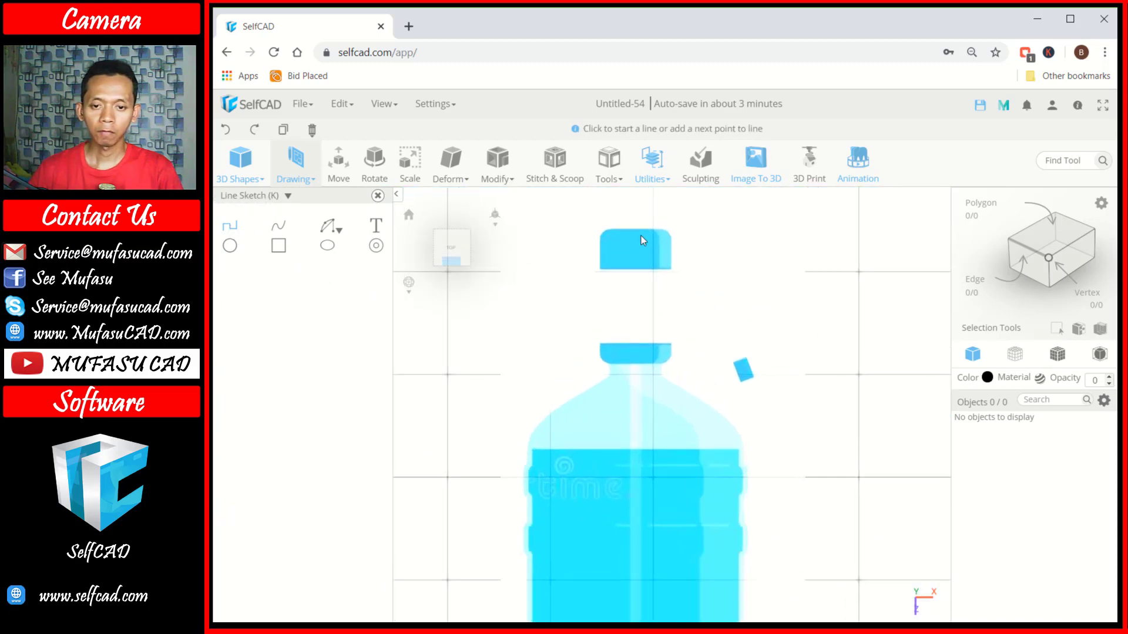
left_click(229, 226)
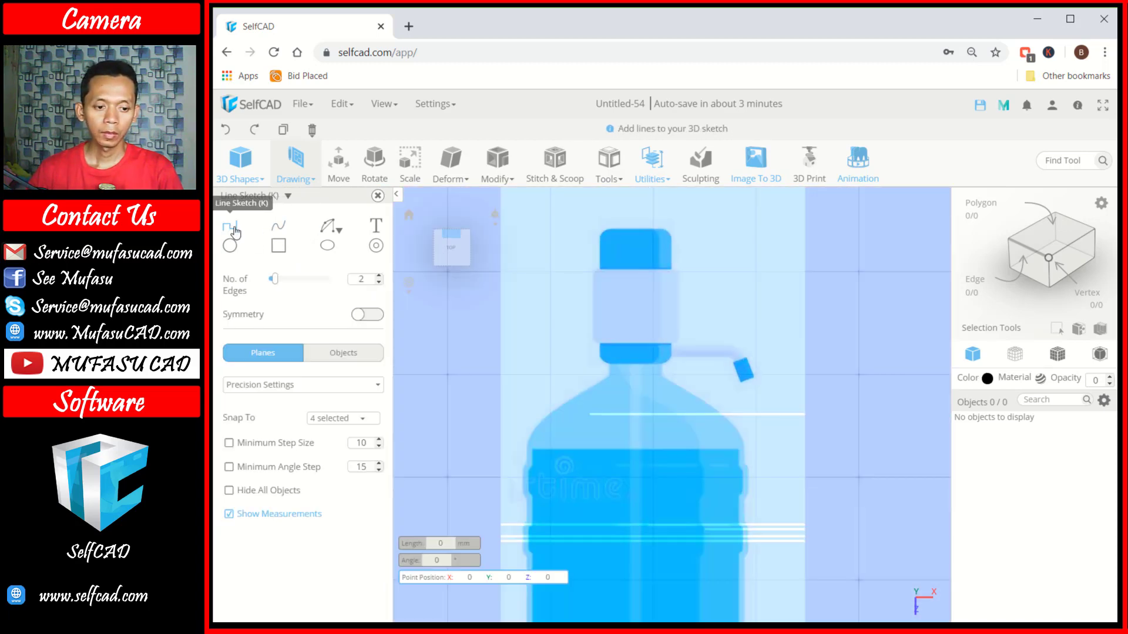
scroll(640, 224, "up", 2)
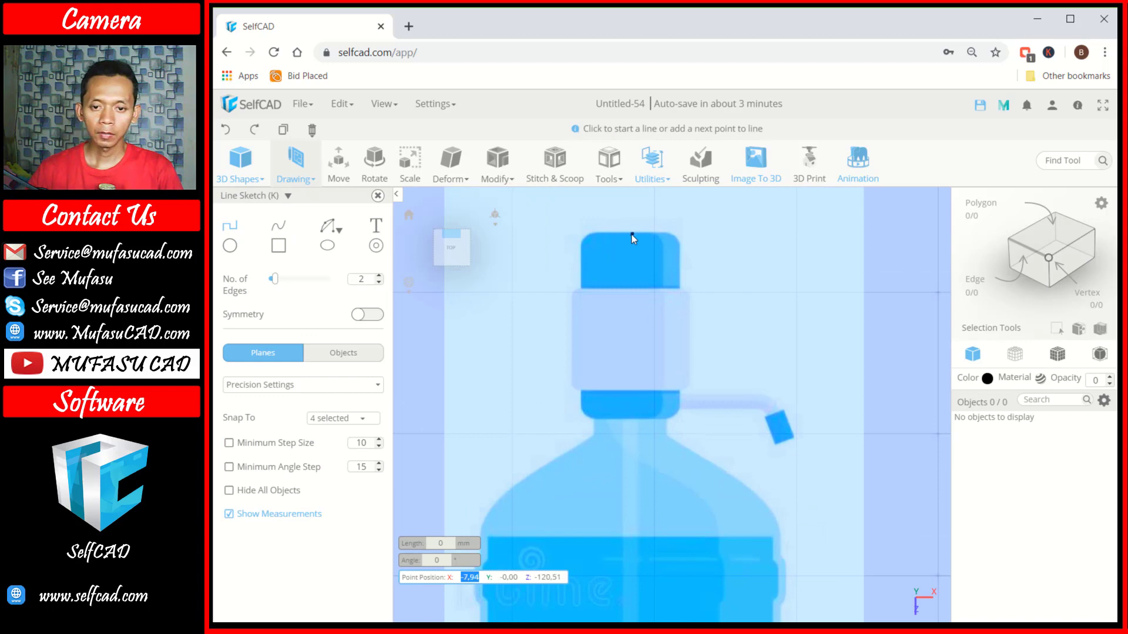
left_click(630, 233)
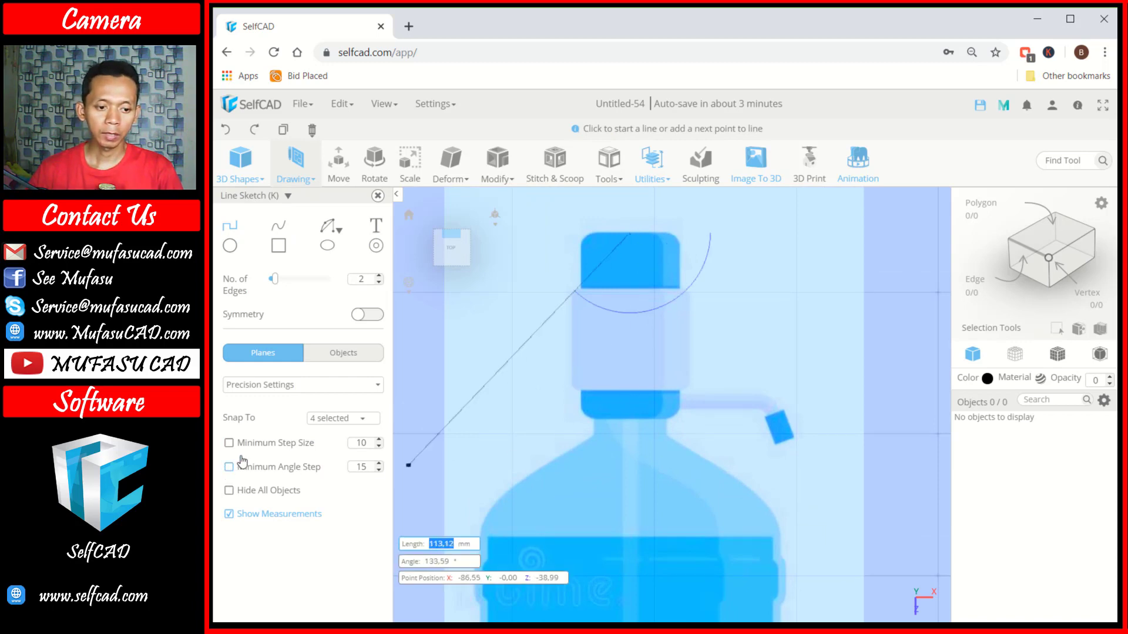
- Enable Minimum Angle Step snapping and end the vertical centre line at the bottle's base
left_click(272, 391)
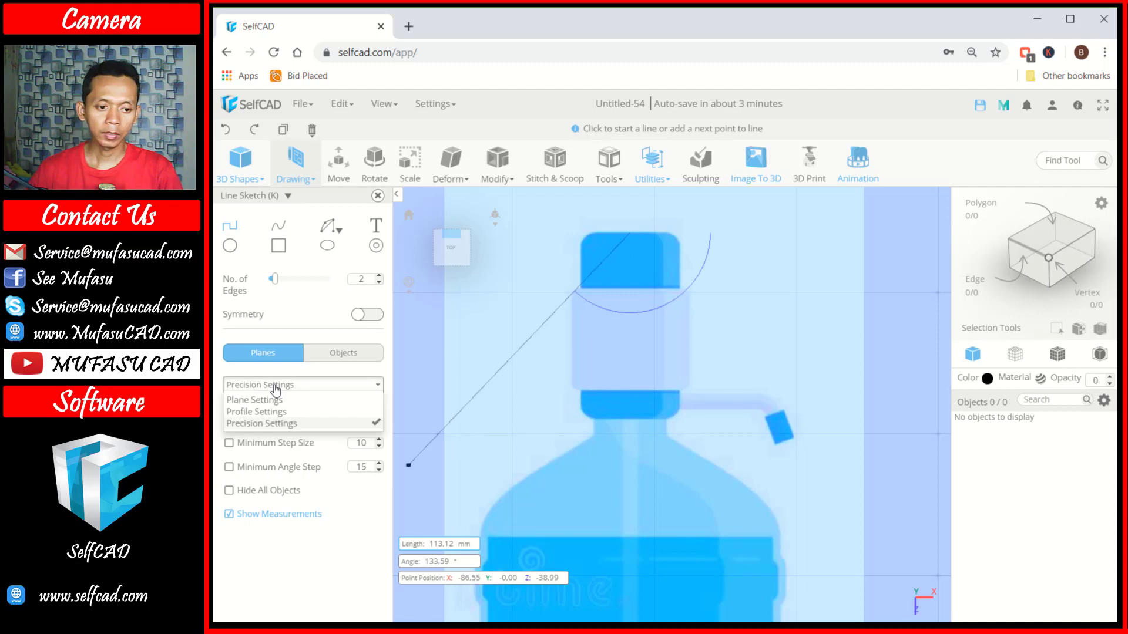
left_click(259, 428)
left_click(229, 467)
scroll(567, 442, "down", 3)
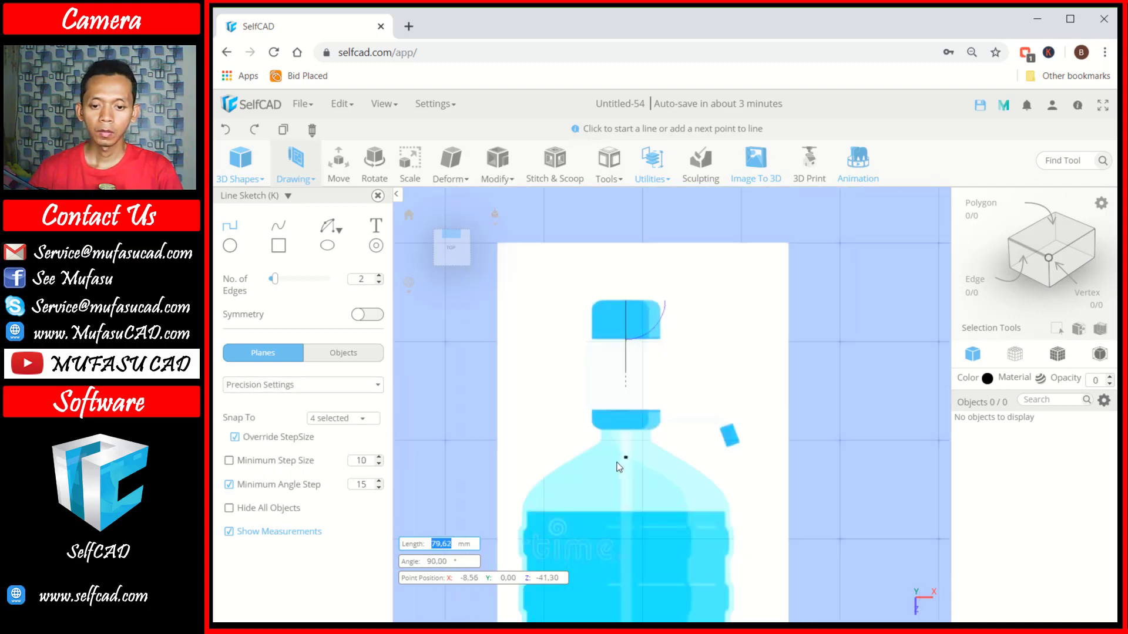
scroll(607, 343, "up", 3)
scroll(599, 397, "up", 3)
scroll(600, 397, "up", 2)
scroll(605, 411, "up", 2)
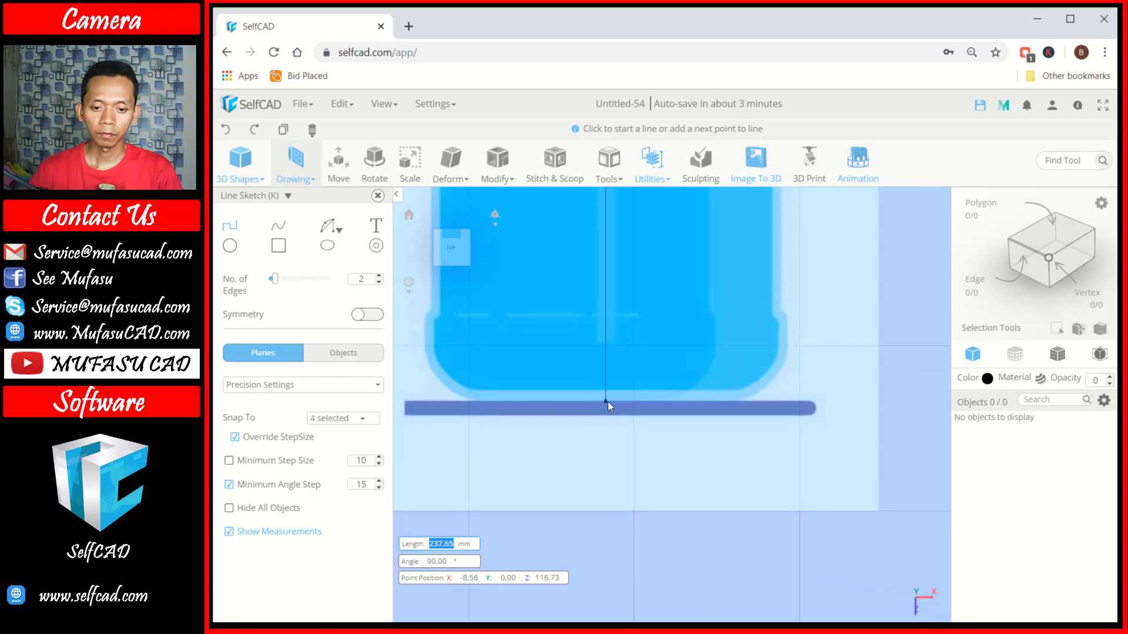
left_click(608, 401)
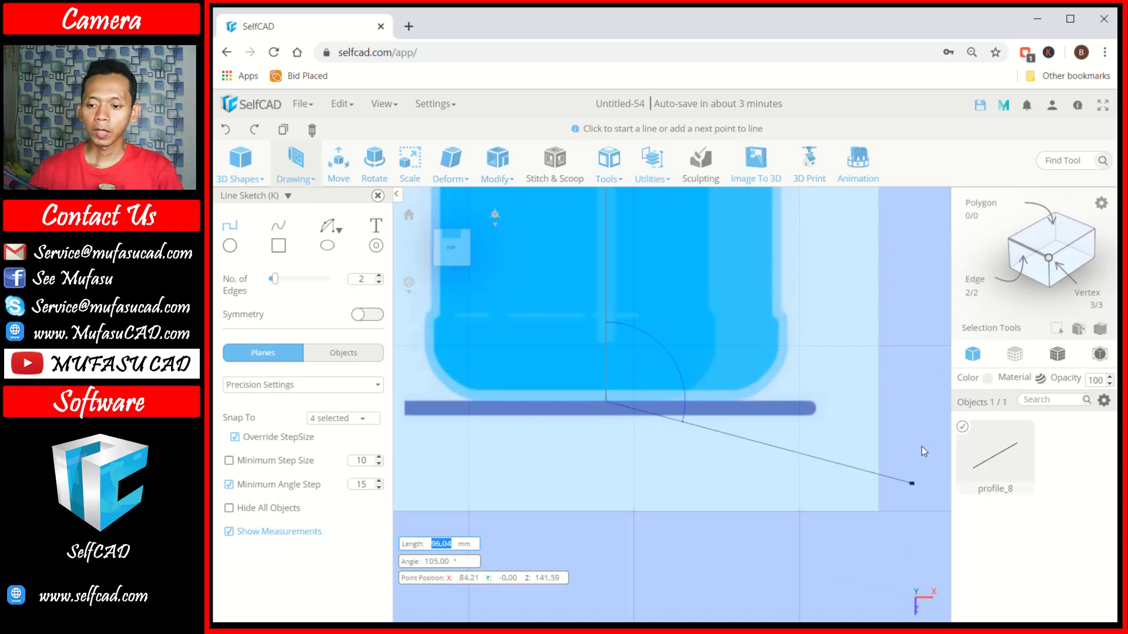
- Finish the centre line, turn off angle-step snapping, and draw the bottle's base line
left_click(963, 428)
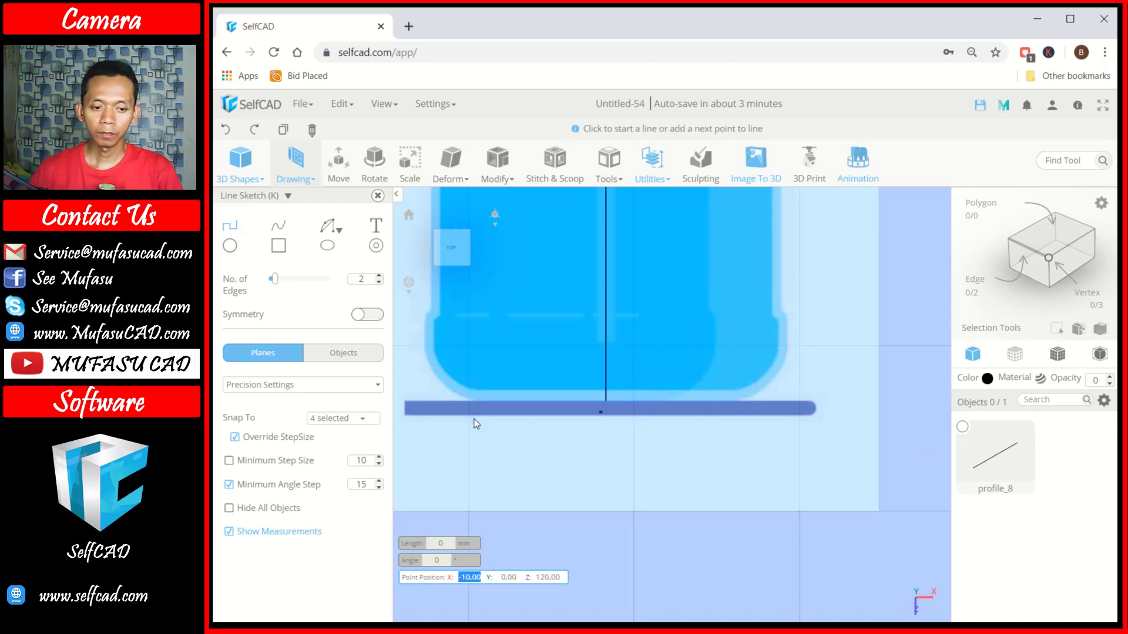
left_click(229, 485)
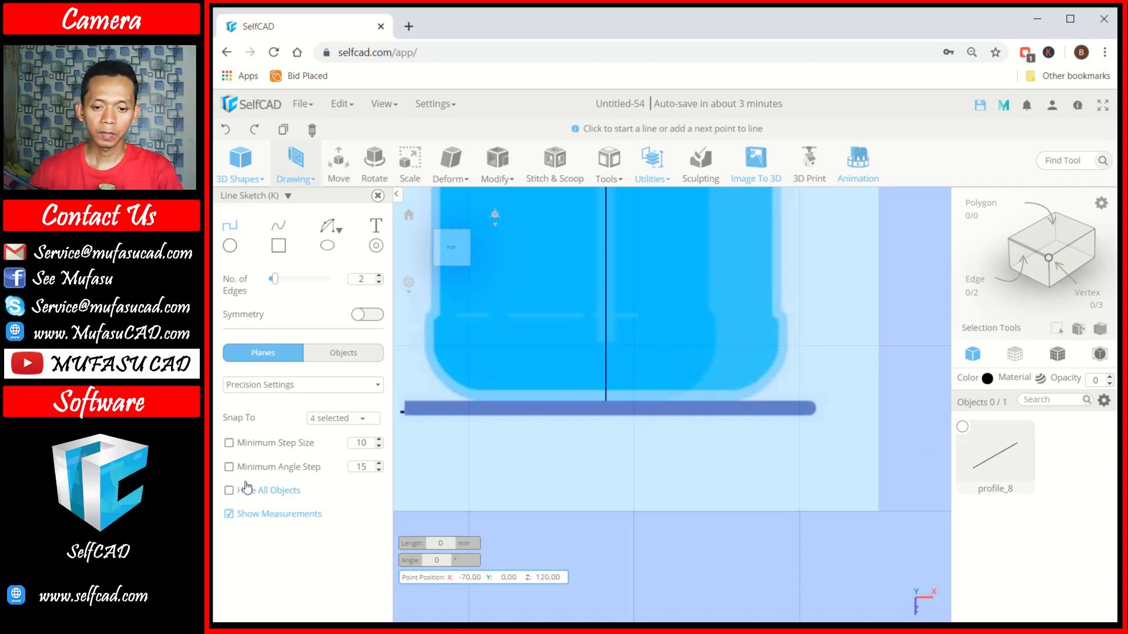
left_click(605, 403)
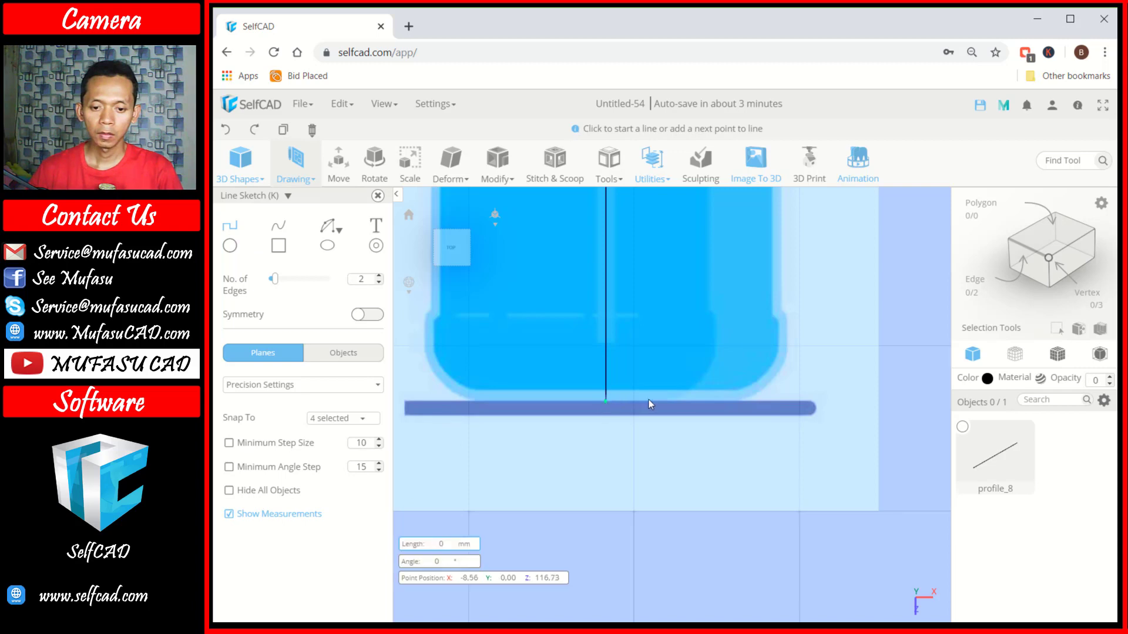
scroll(738, 403, "up", 1)
scroll(738, 404, "up", 1)
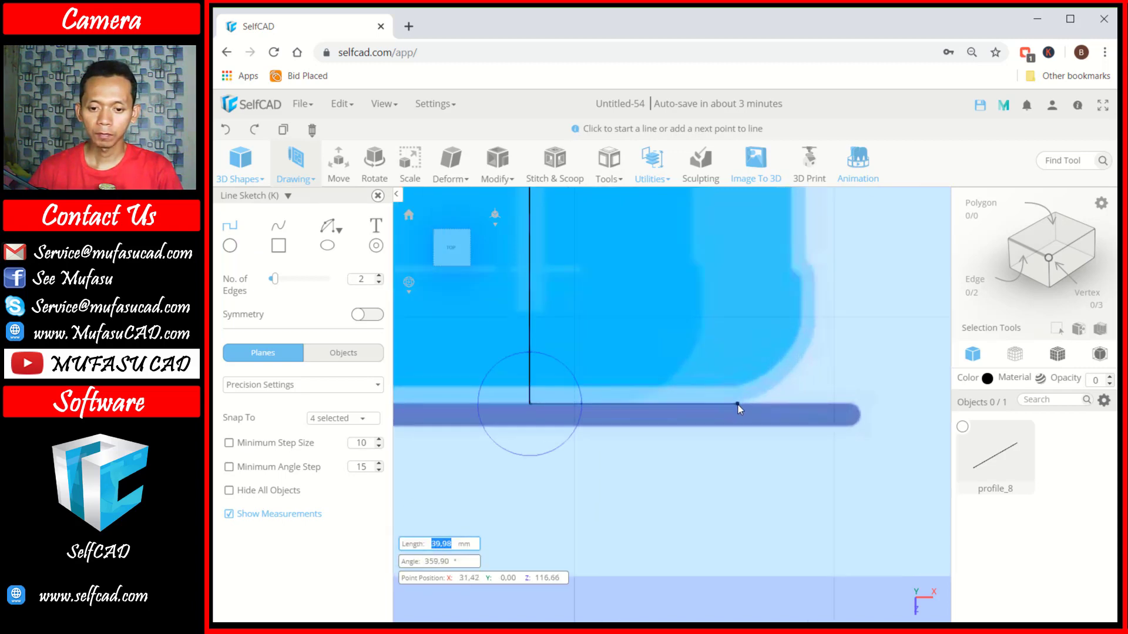
double_click(738, 405)
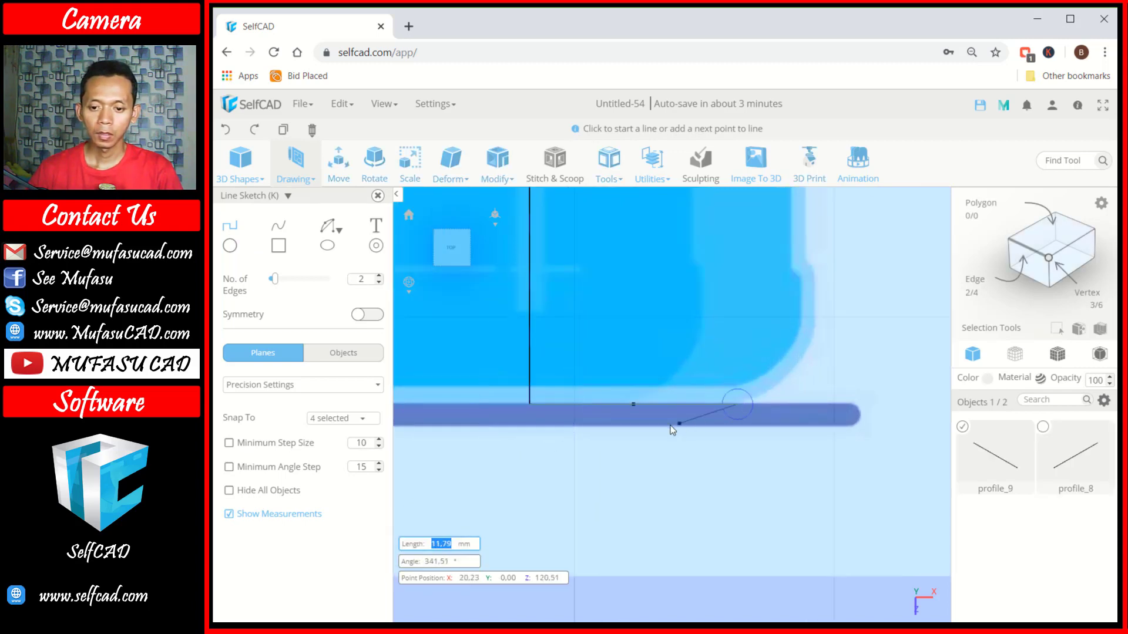
- Draw an arc rounding the bottle's lower corner from the base line's end
left_click(329, 227)
left_click(330, 249)
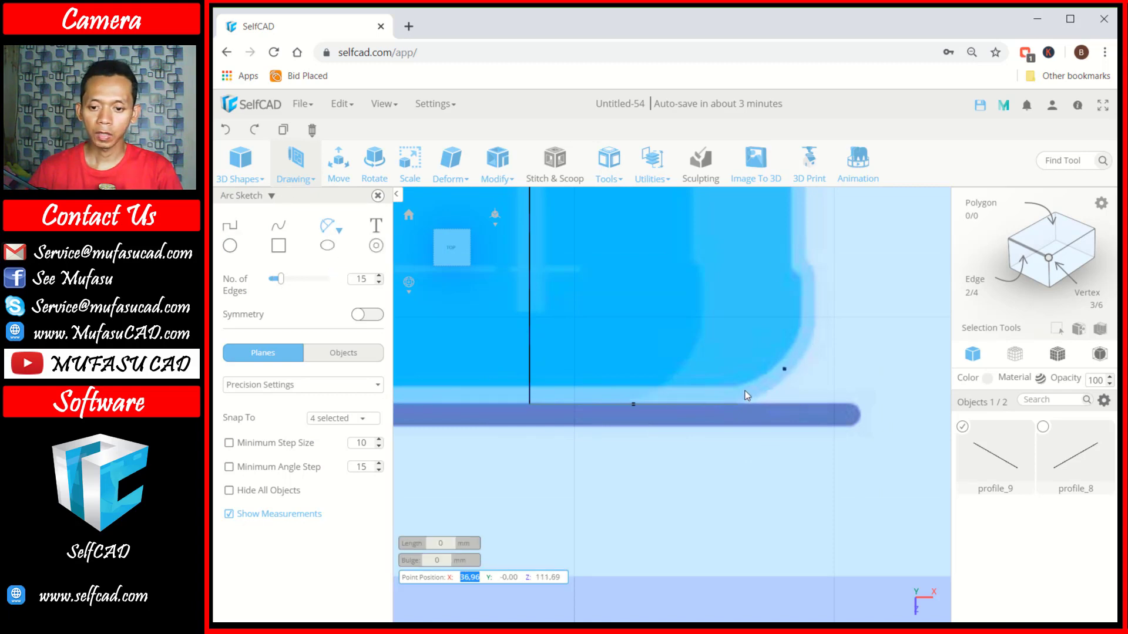
left_click(738, 404)
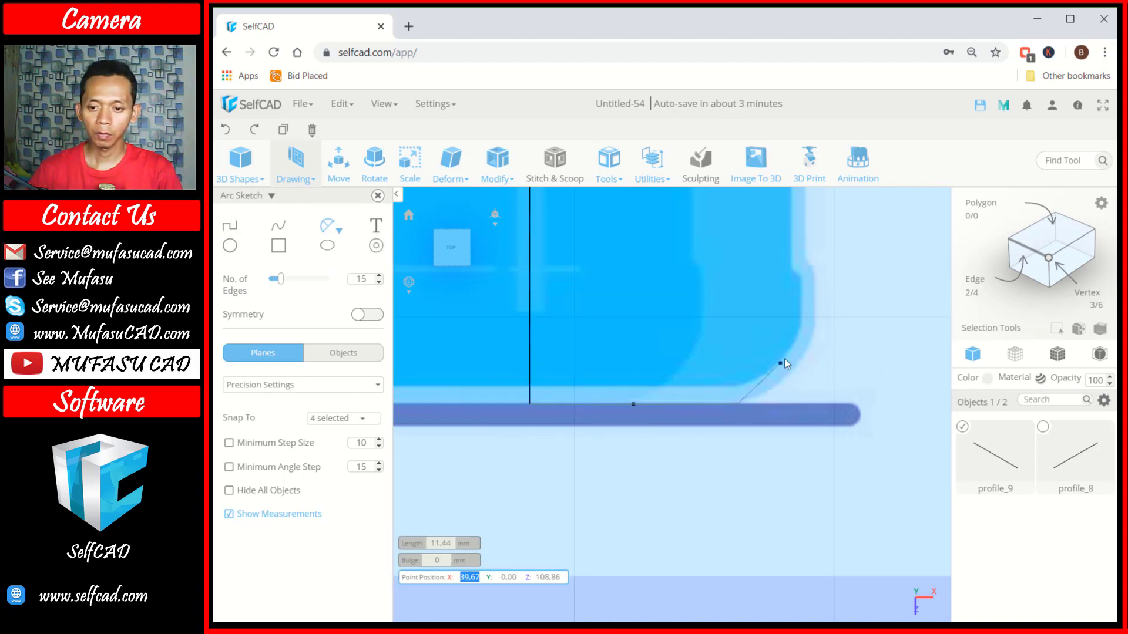
left_click(815, 332)
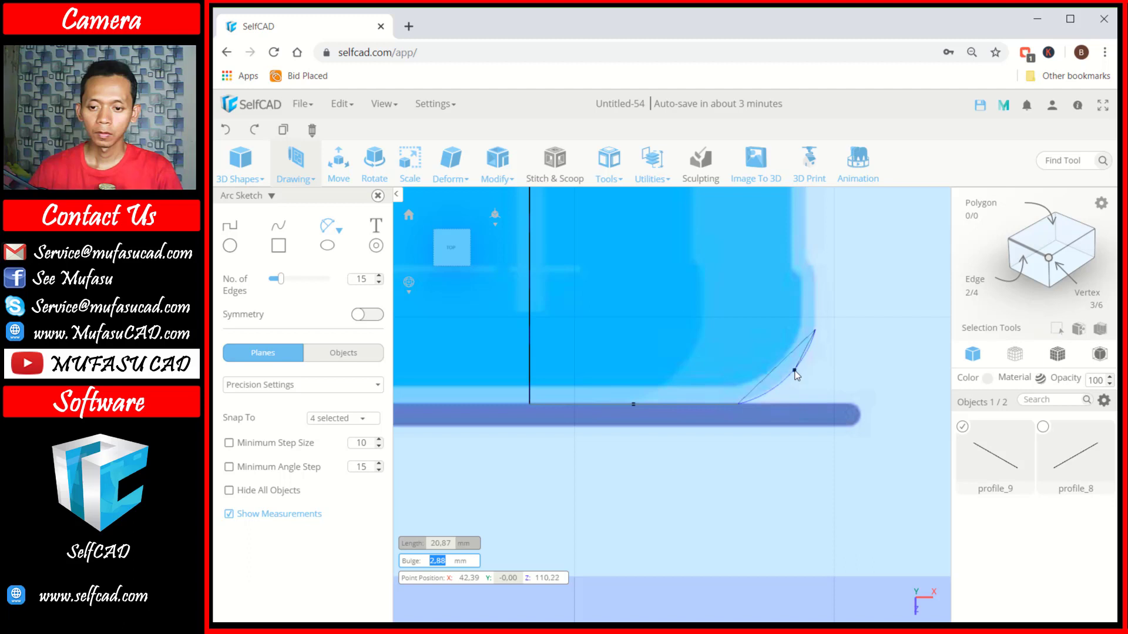
left_click(799, 374)
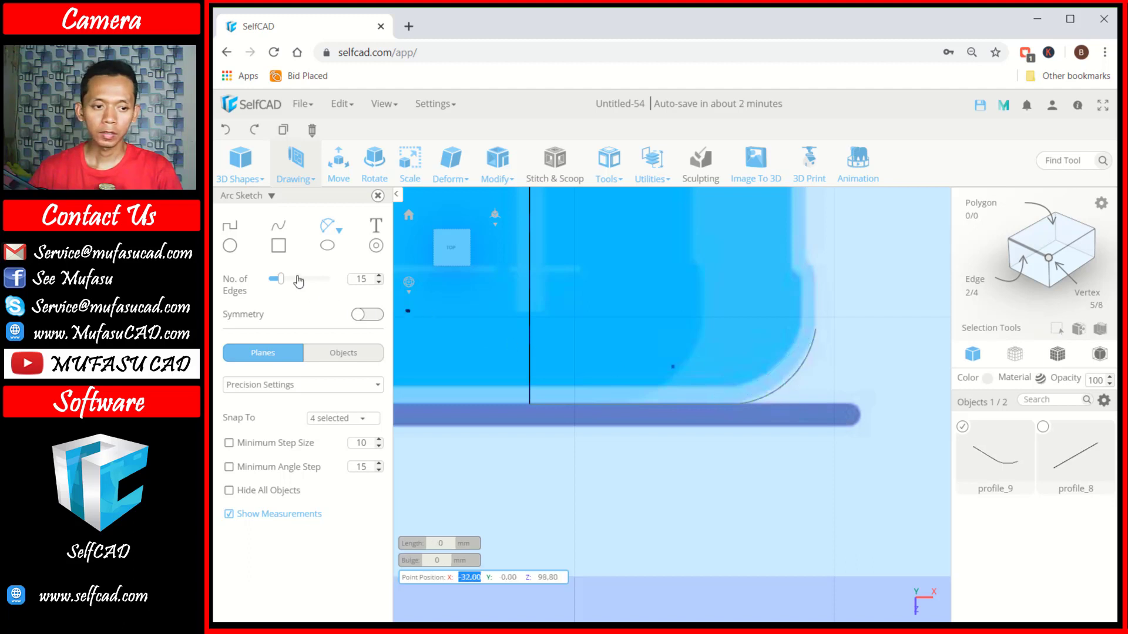
- Trace straight segments from the corner arc up the bottle's side wall
left_click(230, 226)
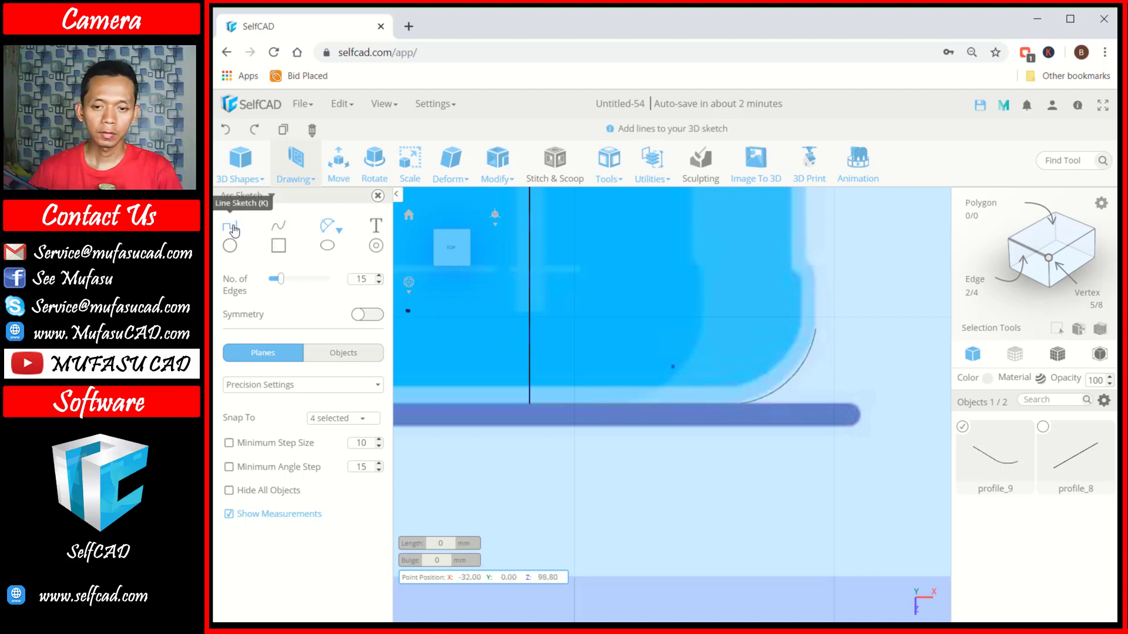
left_click(823, 329)
scroll(820, 276, "up", 1)
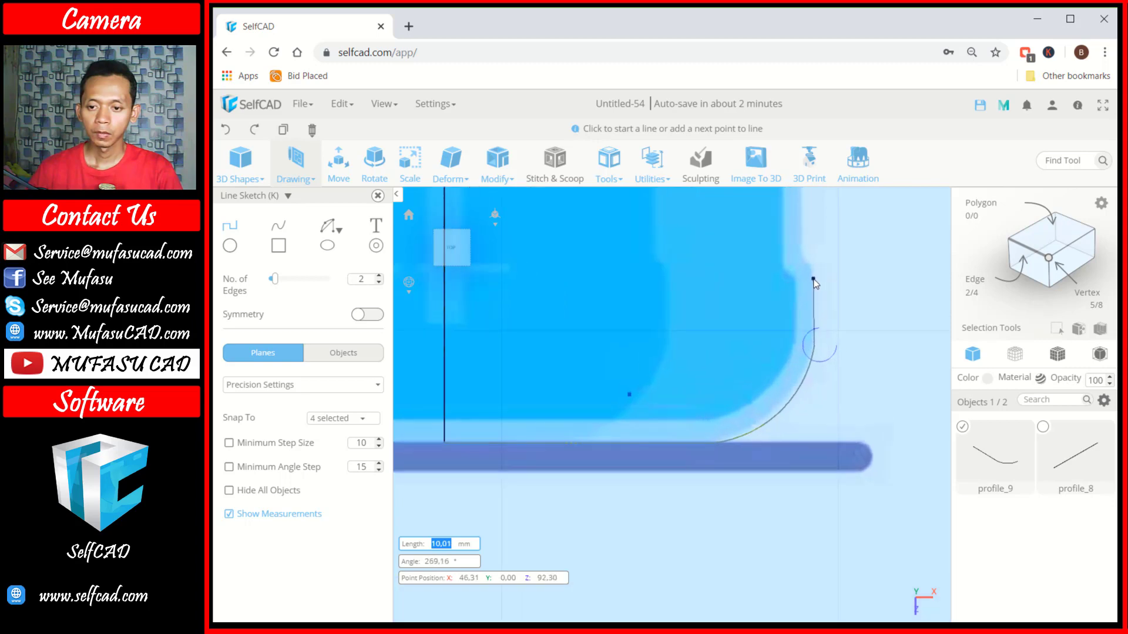
left_click(813, 278)
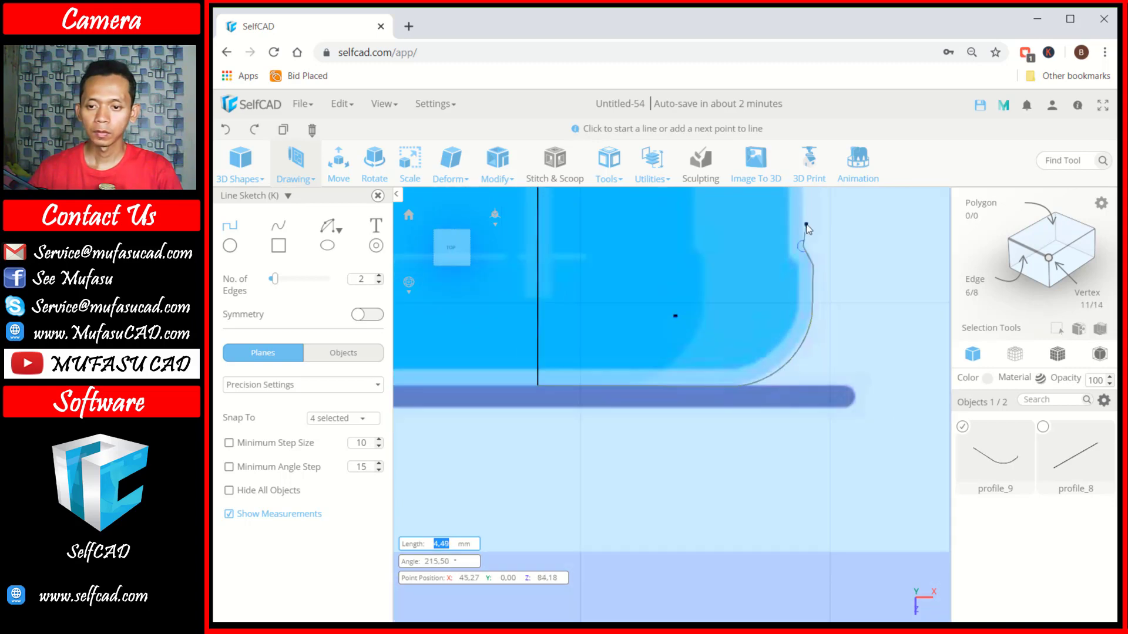
scroll(806, 227, "up", 2)
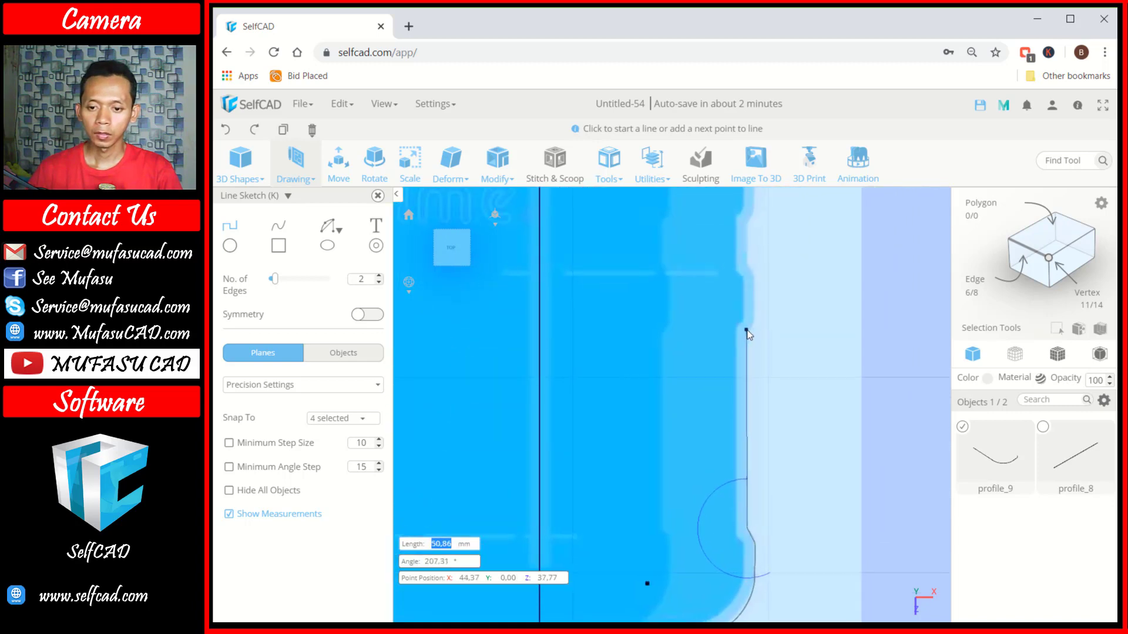
left_click(746, 337)
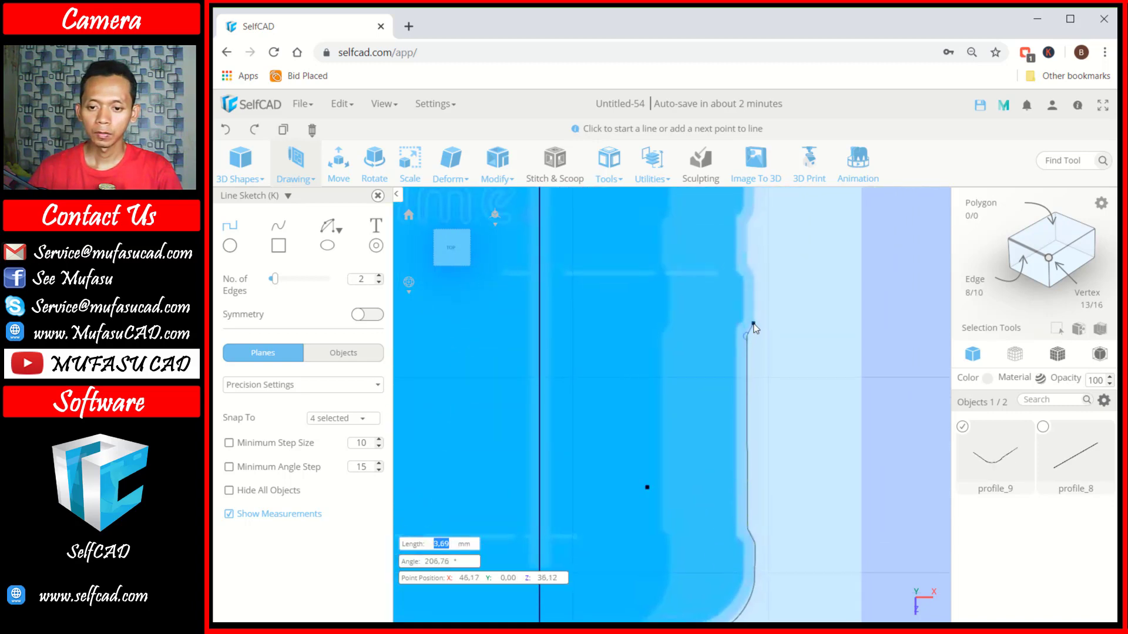
- Continue tracing the wall's steps and bumps up to where the shoulder begins
left_click(753, 323)
left_click(753, 276)
left_click(749, 249)
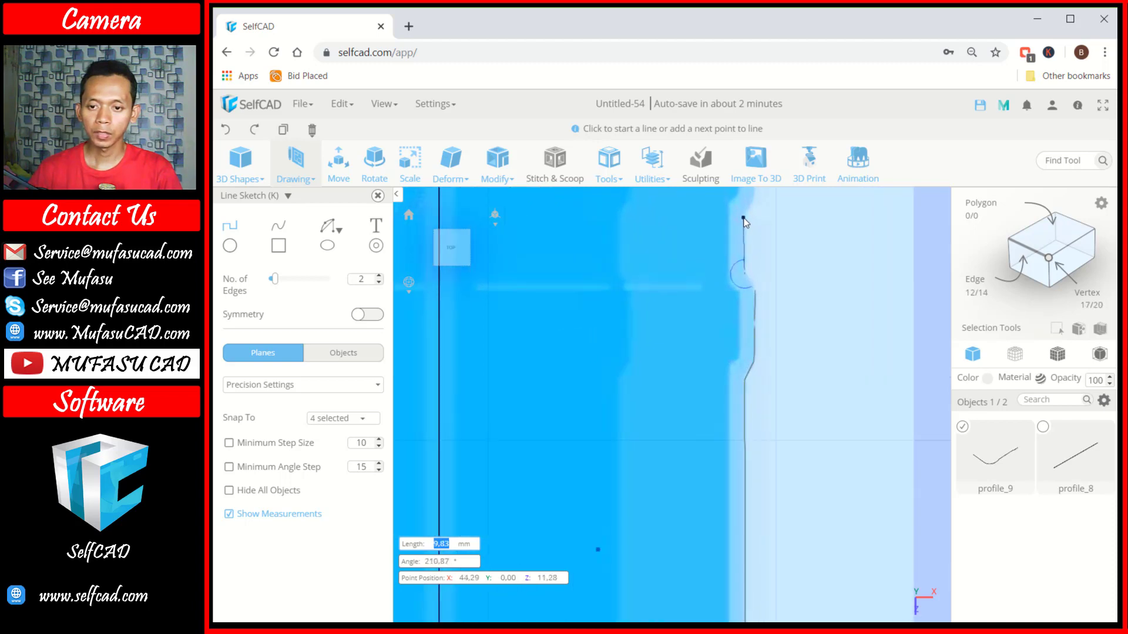
left_click(743, 220)
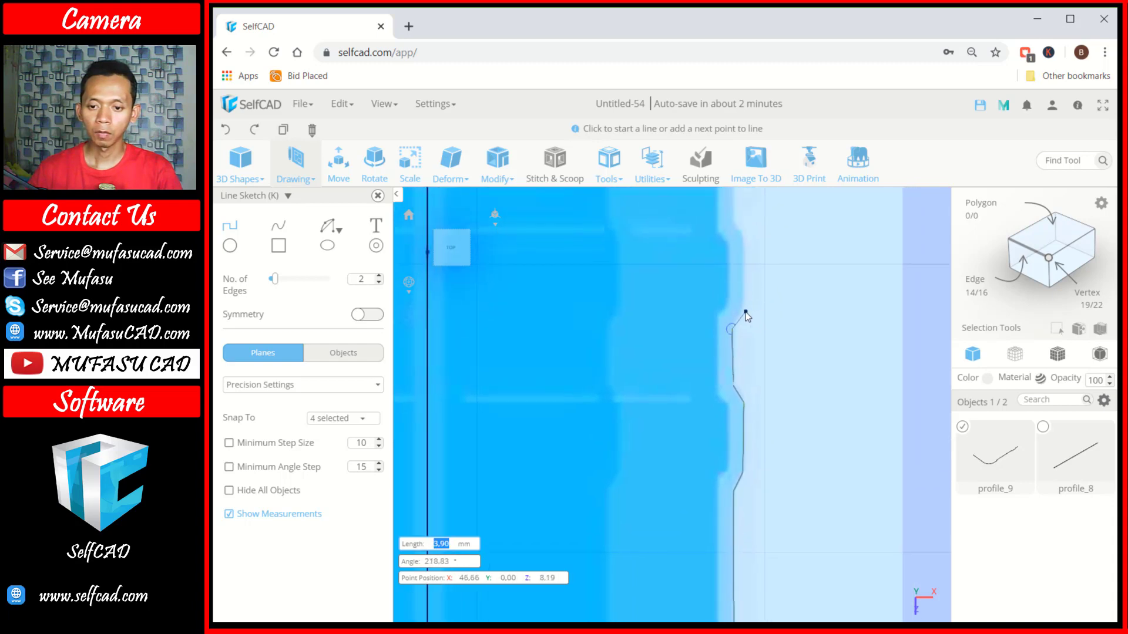
left_click(744, 308)
left_click(746, 245)
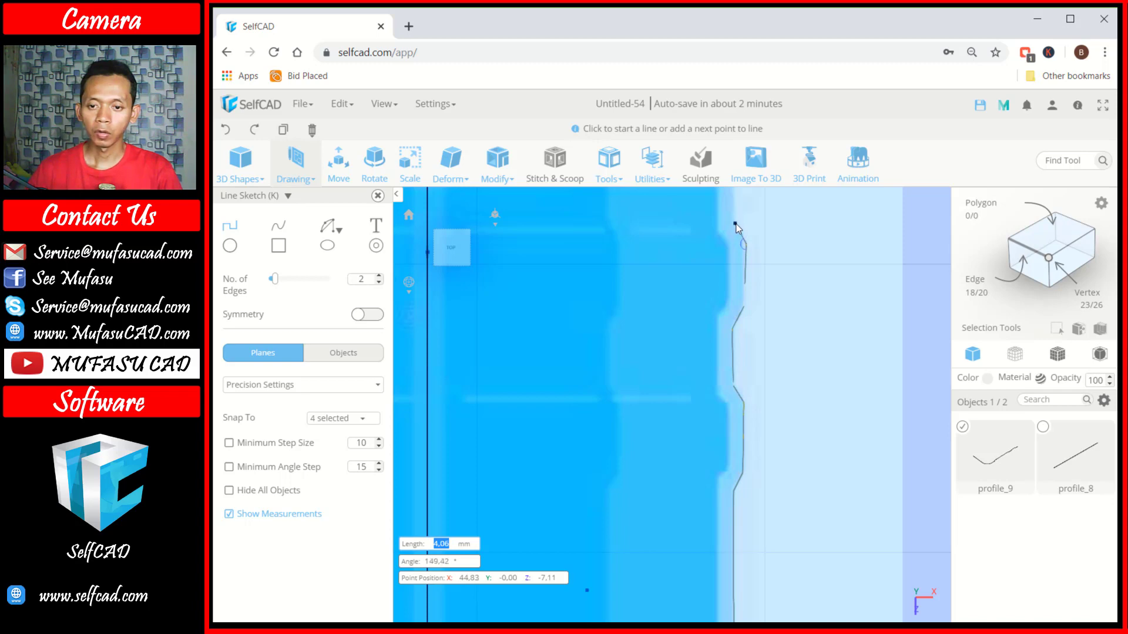
left_click(736, 224)
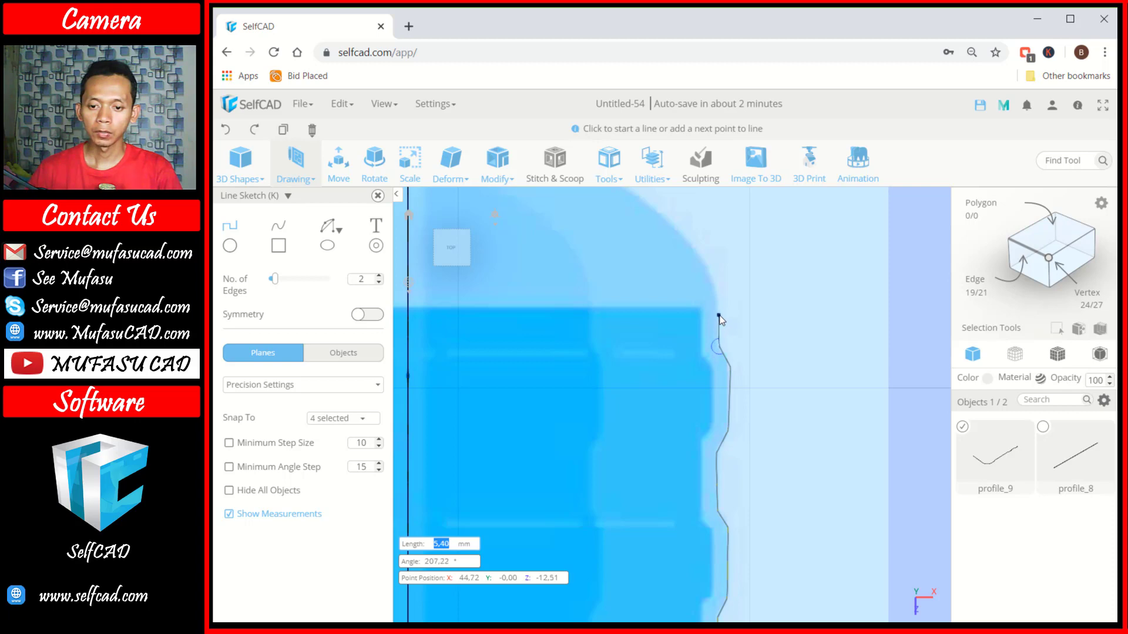
- Draw two 2 Points Arcs tracing the lower and upper shoulder up to the neck
left_click(329, 226)
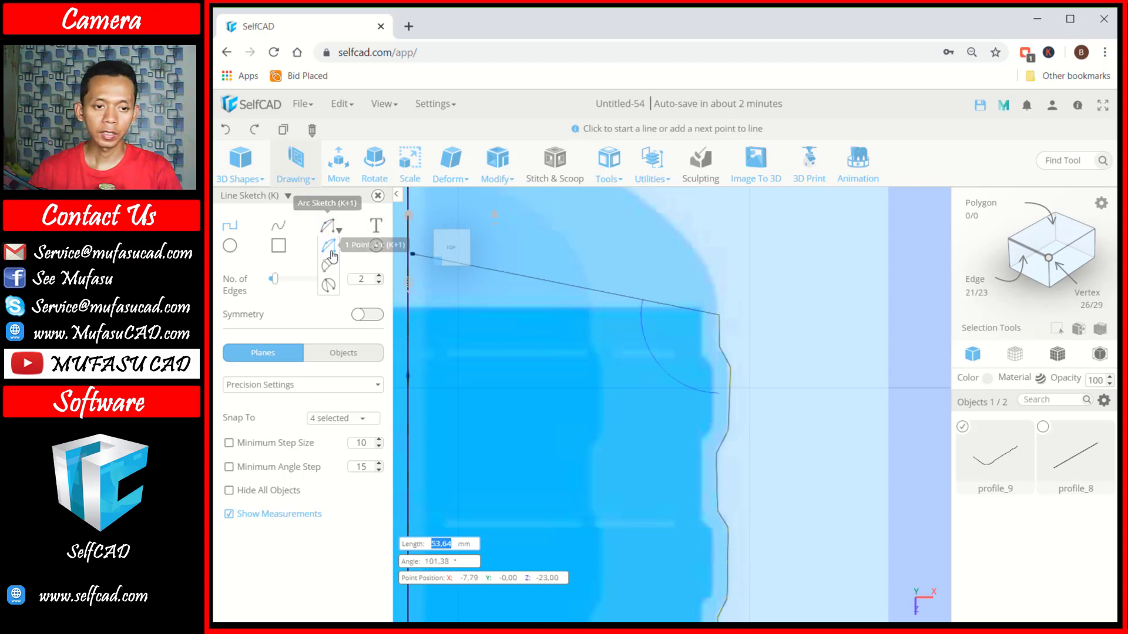
left_click(329, 265)
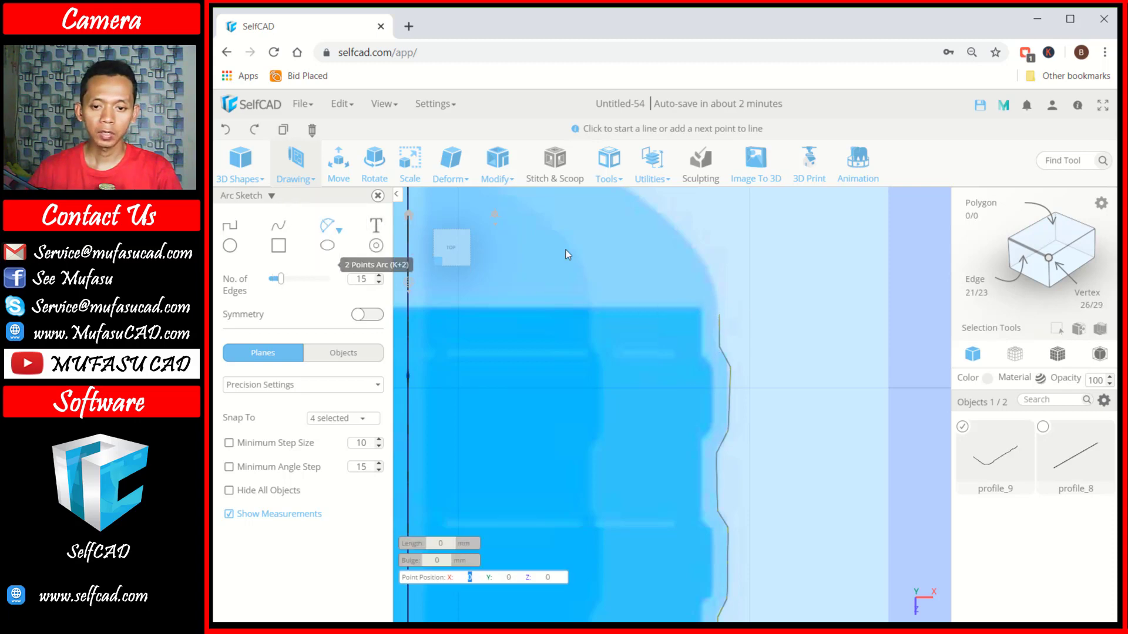
left_click(719, 311)
left_click(676, 229)
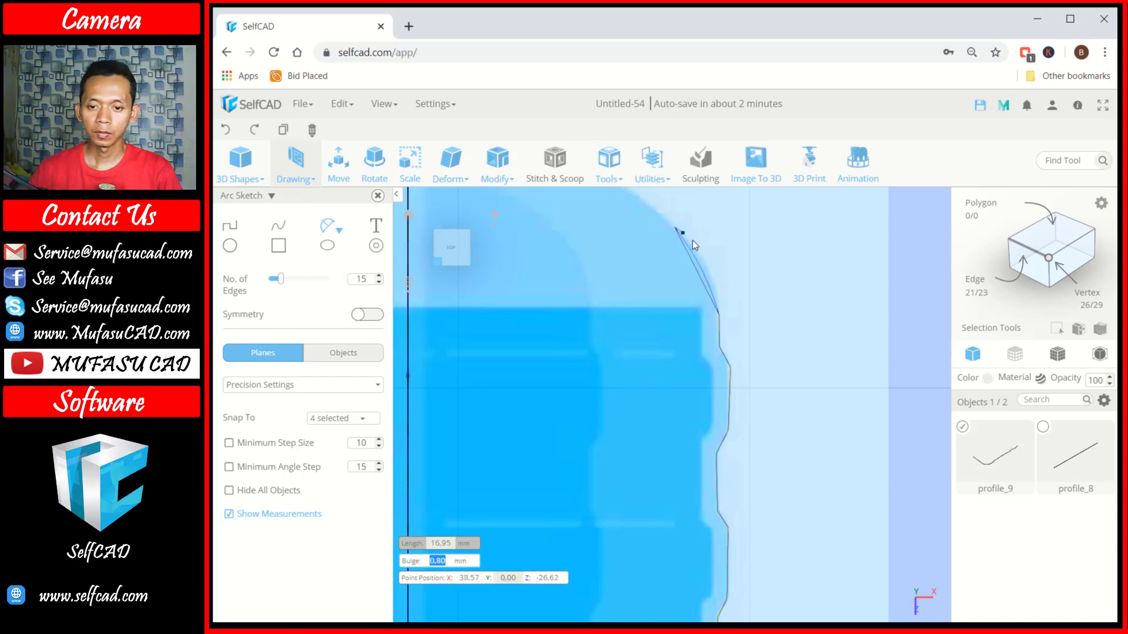
left_click(694, 248)
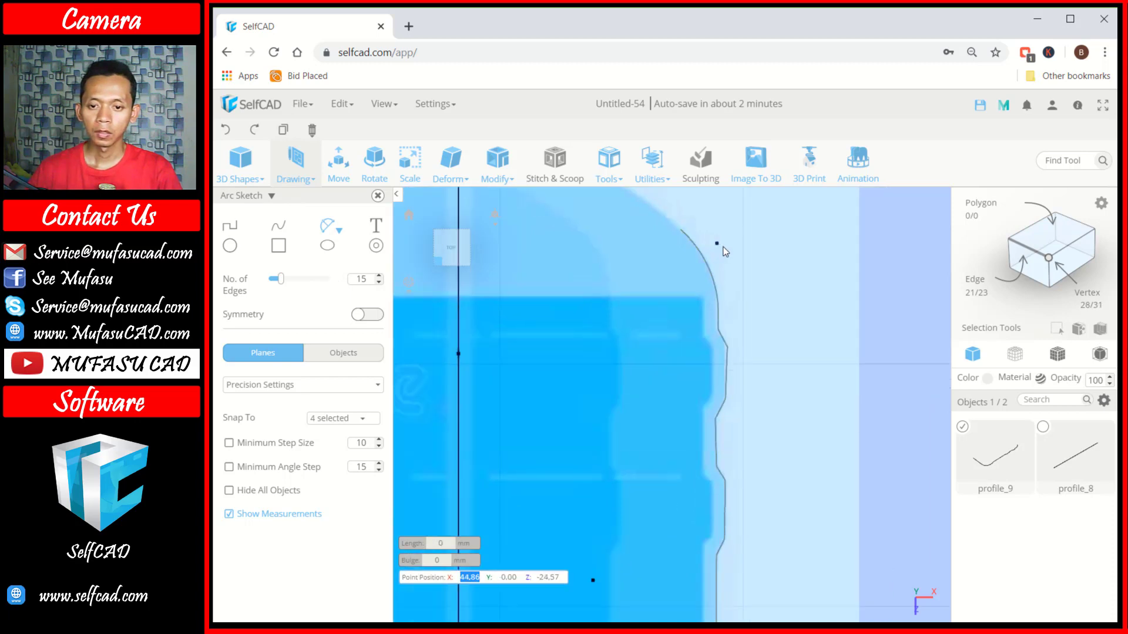
middle_click_drag(720, 244, 739, 328)
left_click(715, 363)
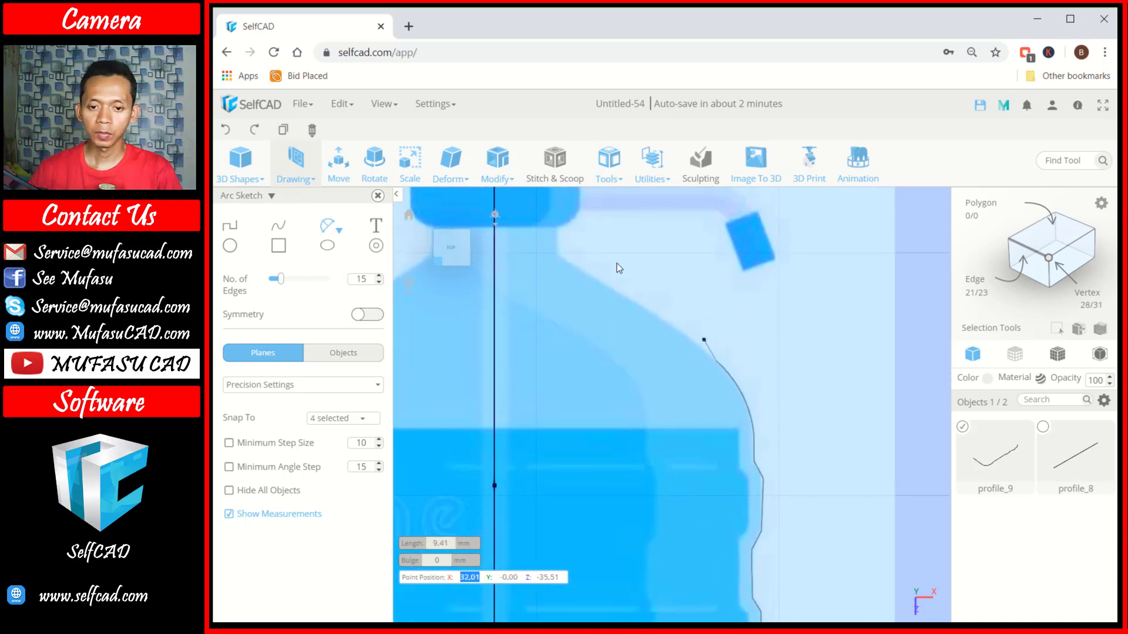
left_click(567, 258)
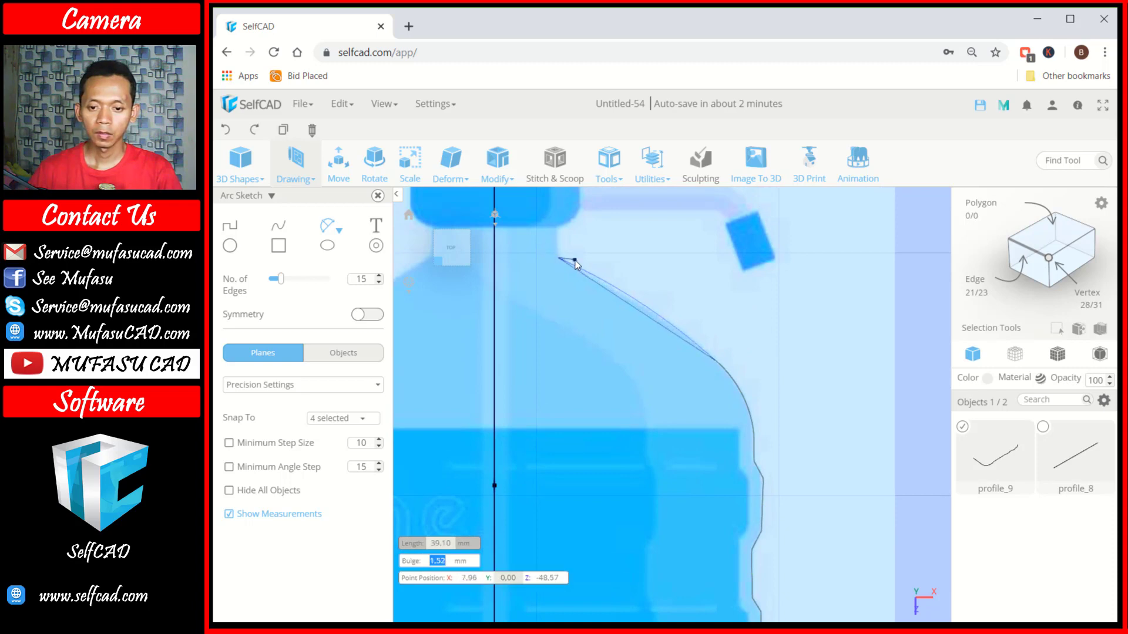
left_click(571, 263)
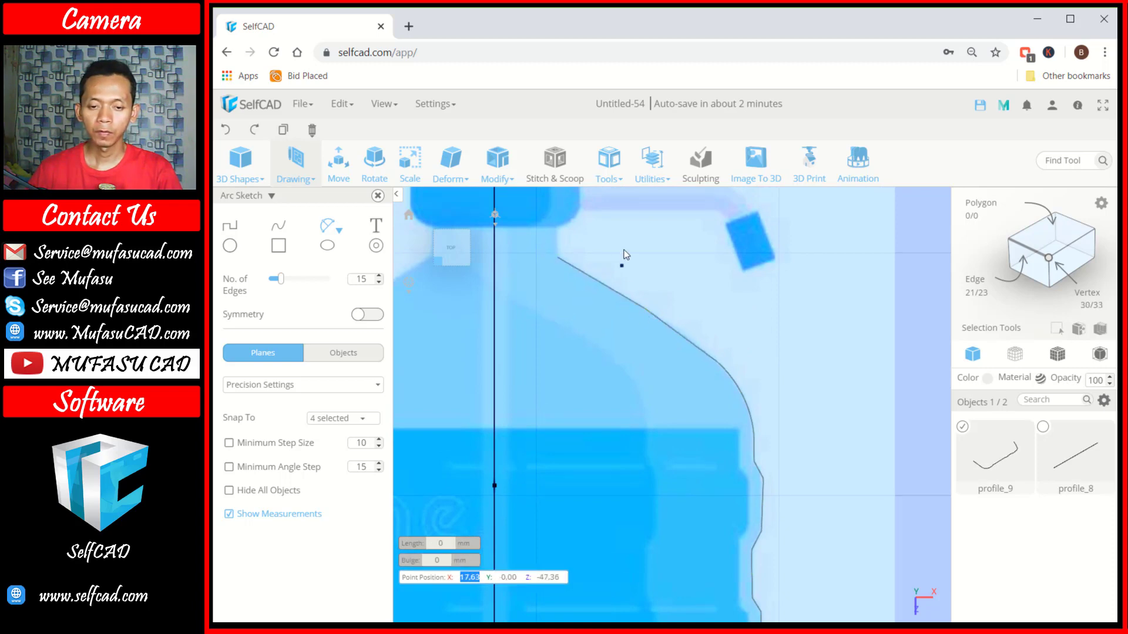
mouse_move(626, 254)
right_mouse_down()
mouse_move(629, 290)
mouse_move(589, 312)
right_mouse_up()
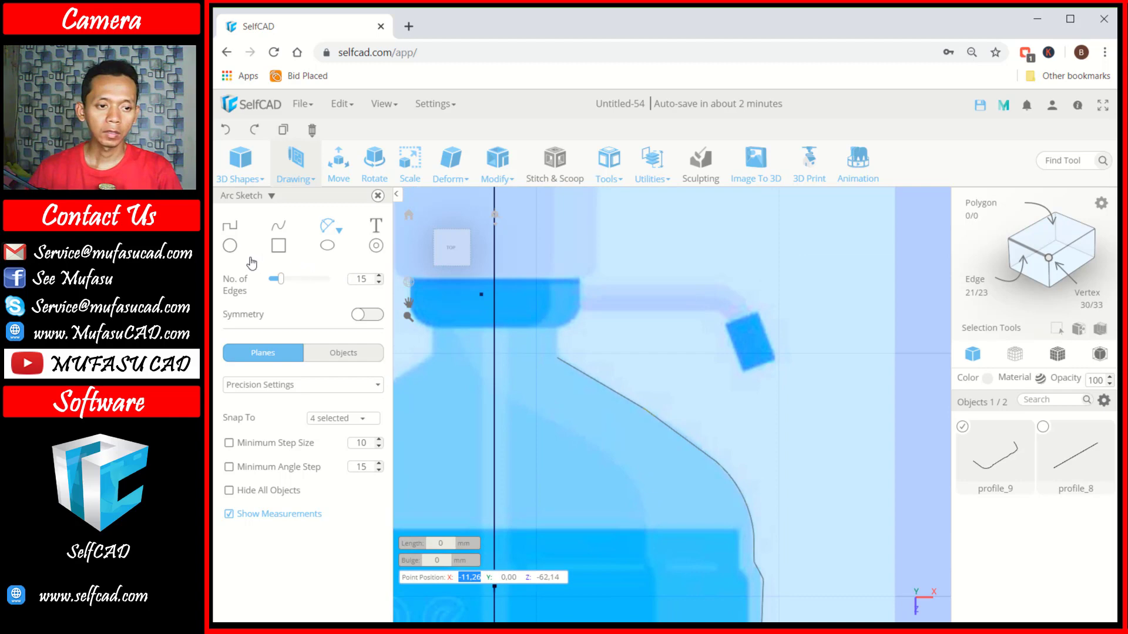
- Draw the neck lines up and across to the axis, finish profile_9, and begin the cap outline
left_click(231, 226)
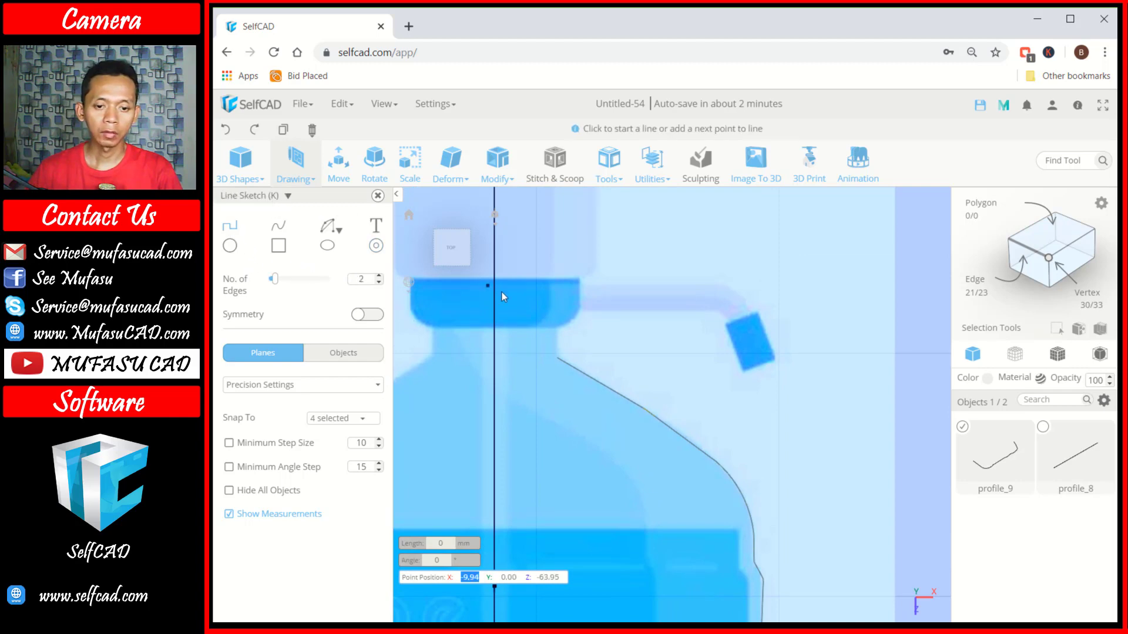
scroll(532, 320, "up", 2)
left_click(565, 373)
scroll(565, 334, "up", 1)
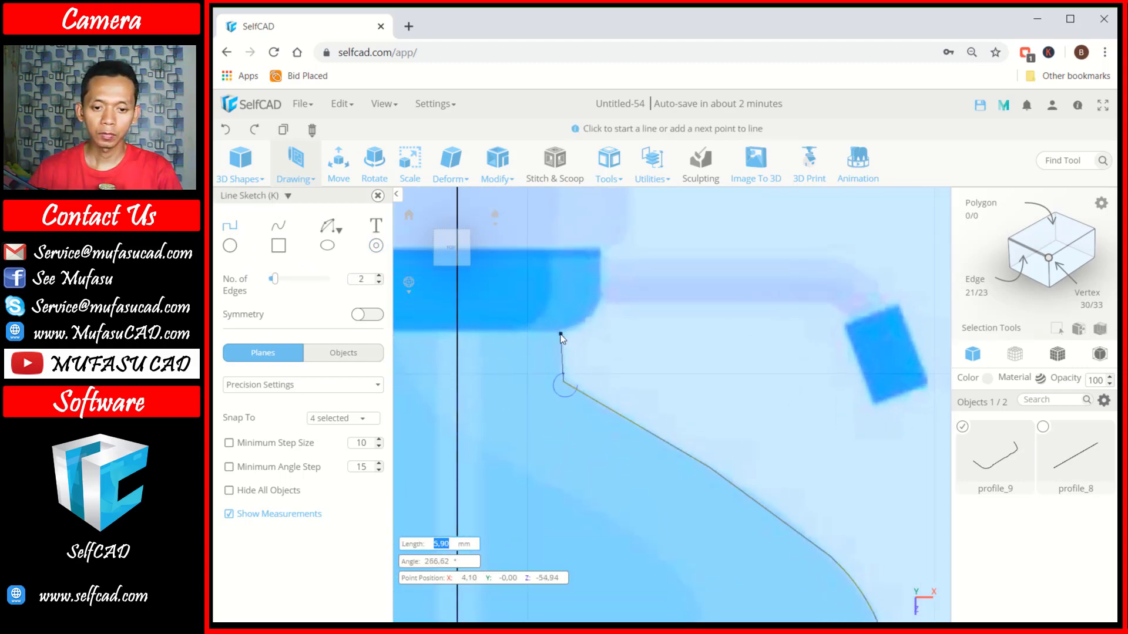
left_click(563, 333)
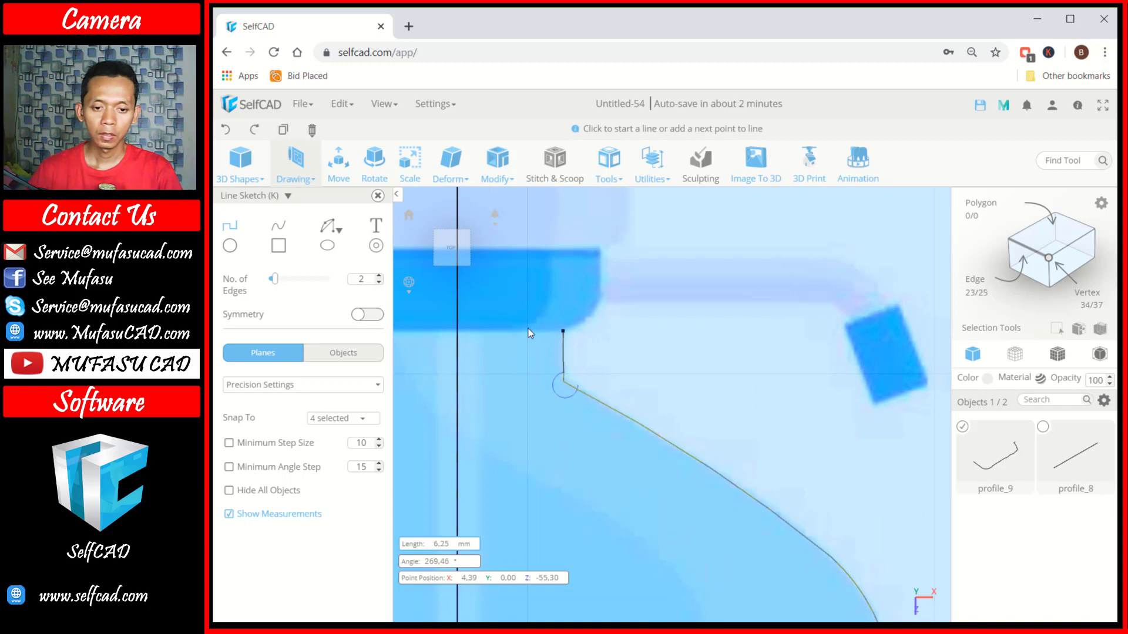
left_click(458, 333)
key("Escape")
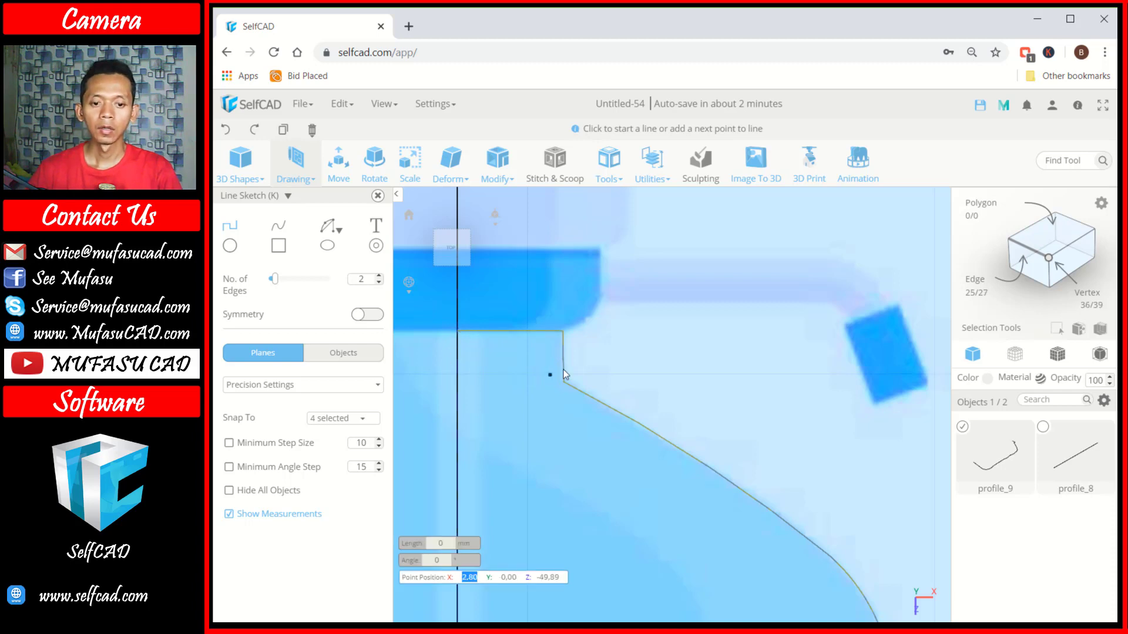
left_click(961, 427)
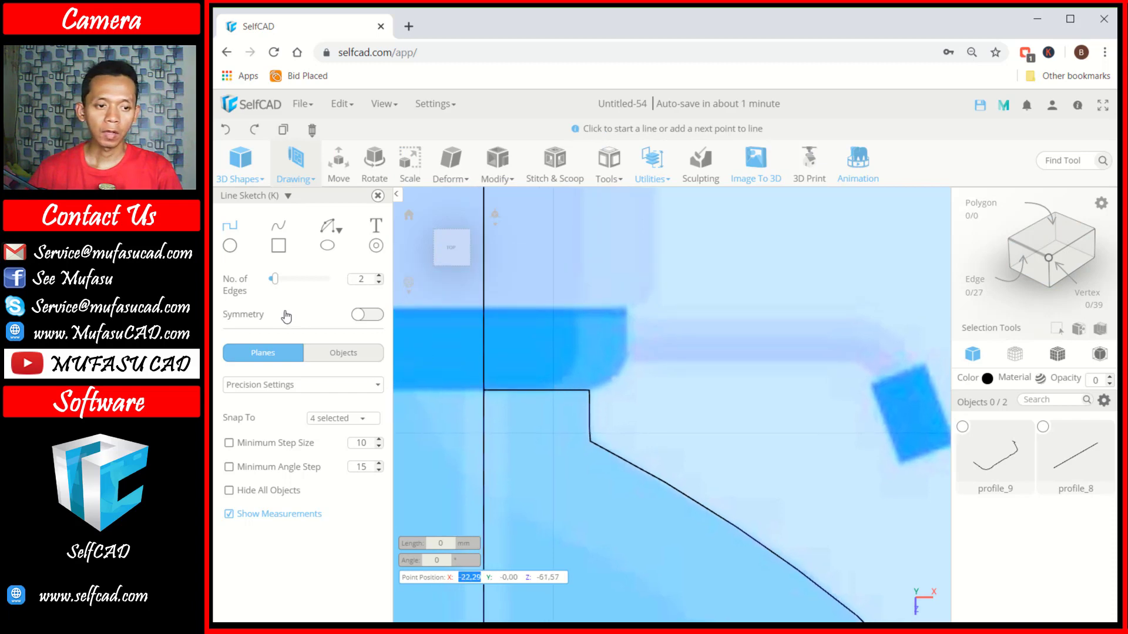
scroll(533, 424, "up", 2)
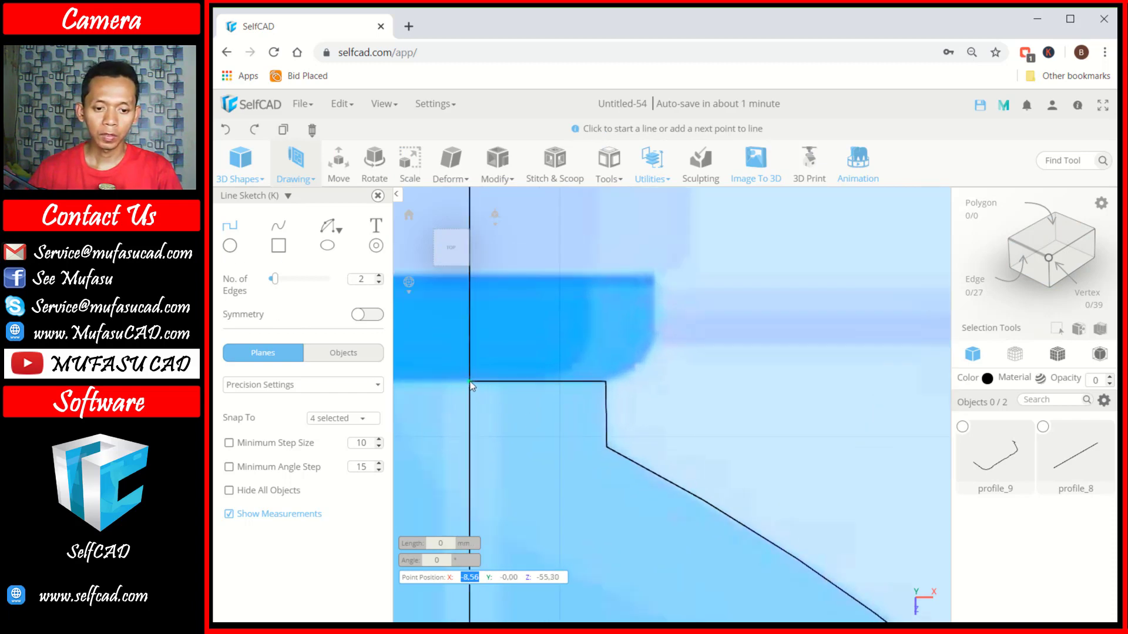
left_click(470, 382)
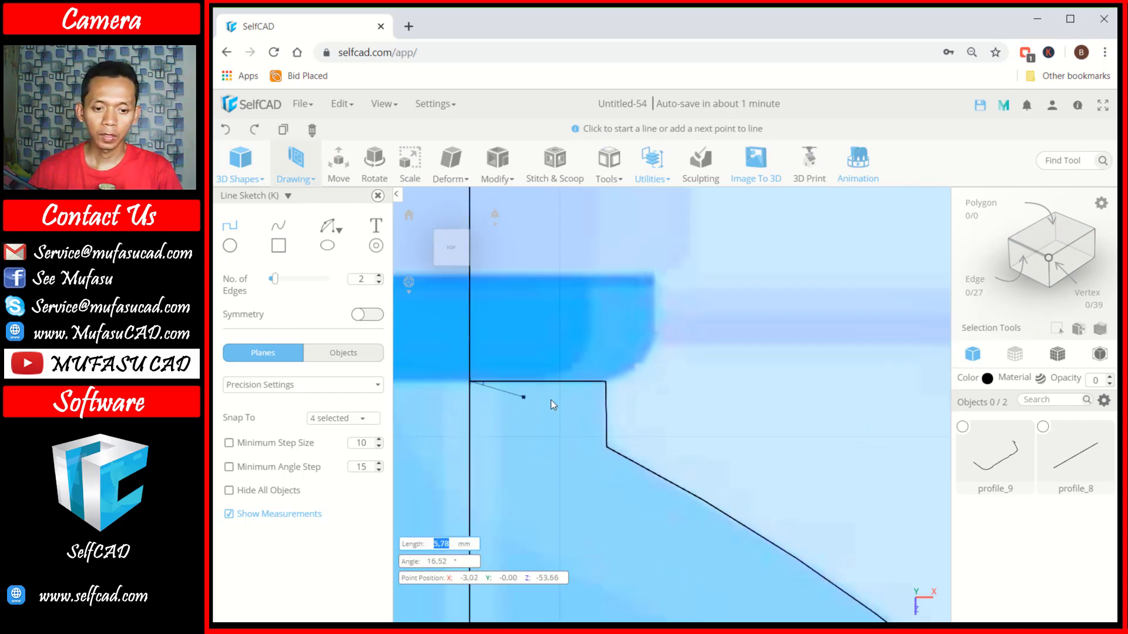
- Draw the cap's flat base line and its rounded lower corner arc
left_click(607, 384)
mouse_move(329, 227)
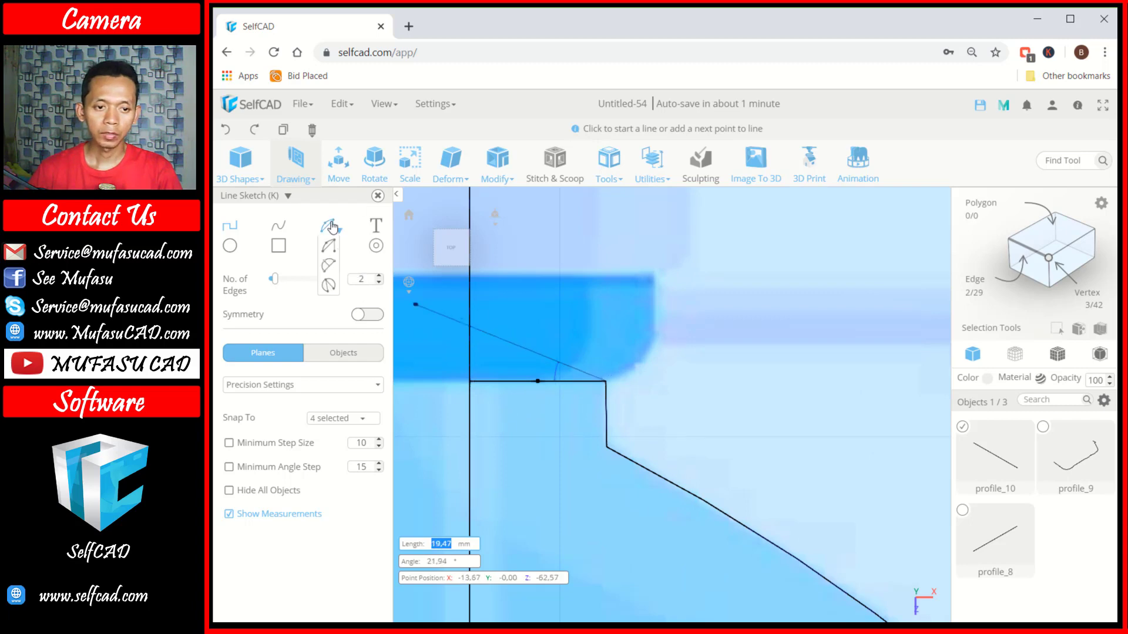
left_click(330, 266)
scroll(556, 313, "up", 1)
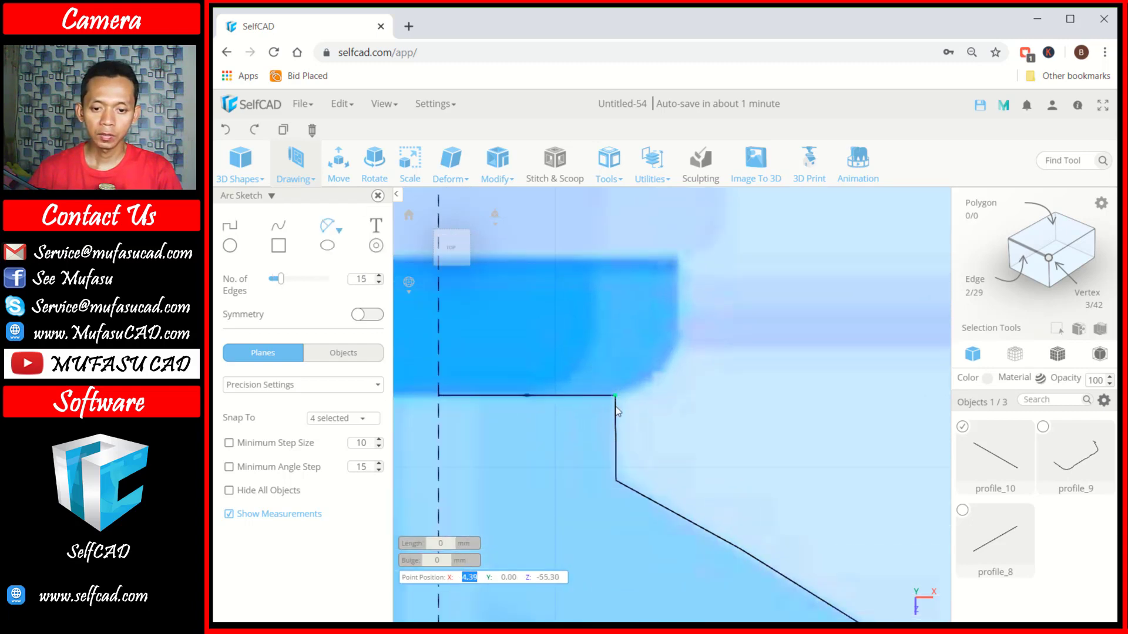
left_click(615, 396)
left_click(676, 339)
left_click(668, 375)
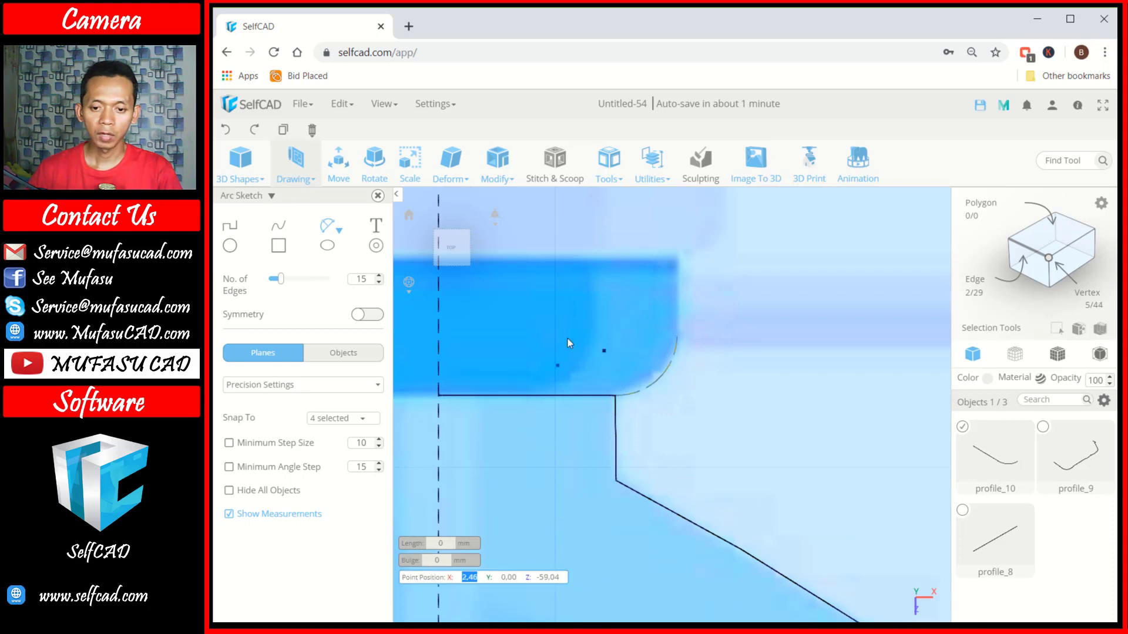
- Add the cap's straight side line and a 2 Points Arc above it
left_click(229, 225)
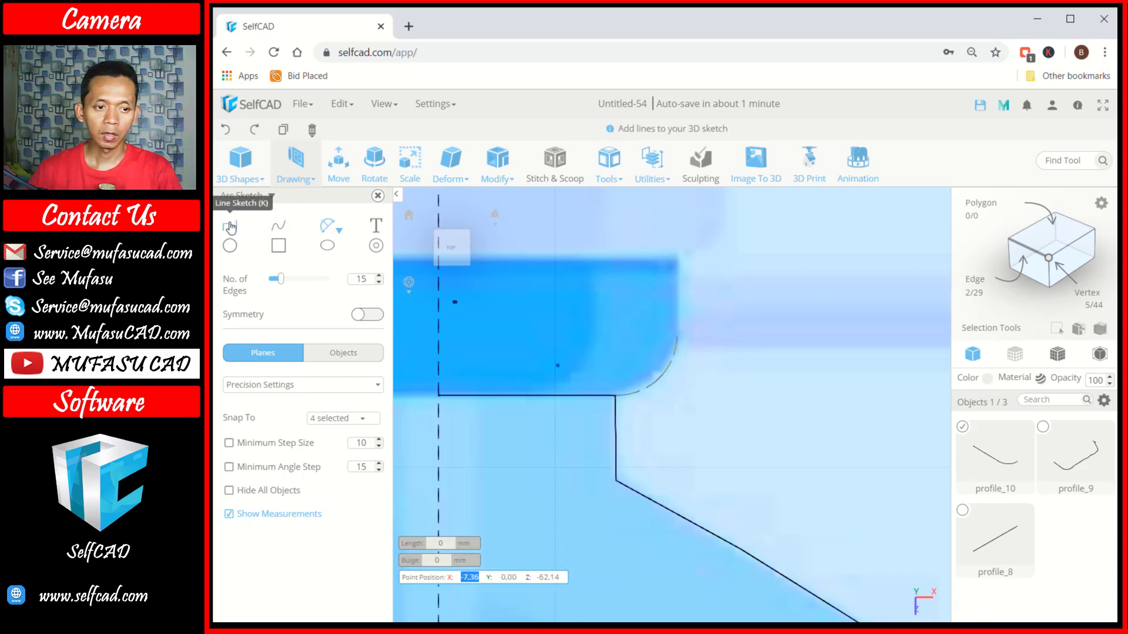
left_click(678, 338)
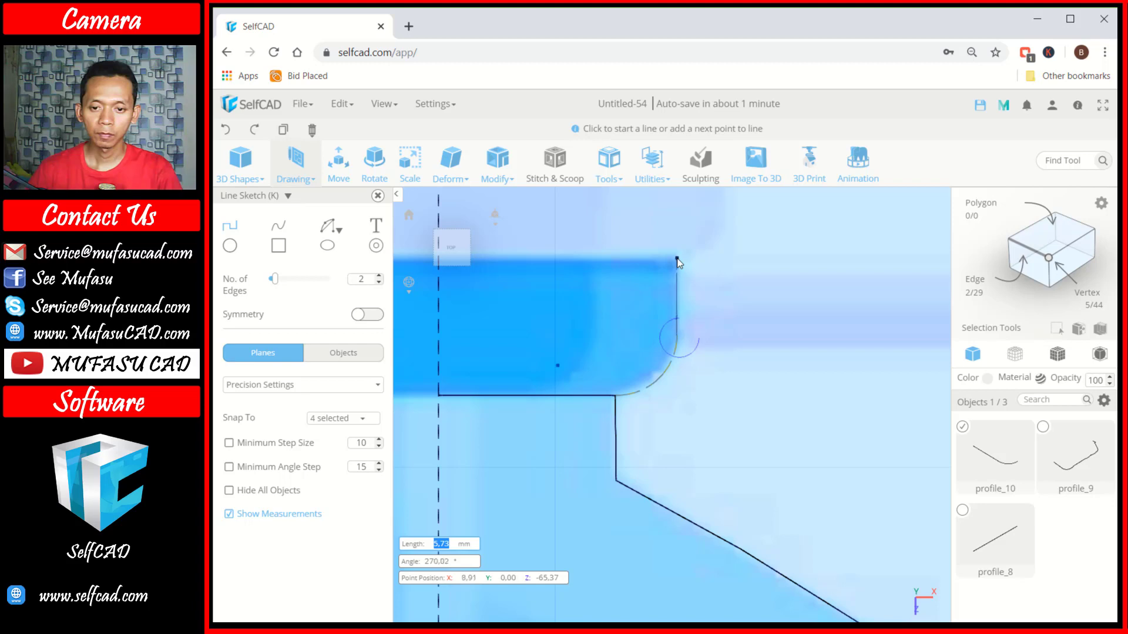
right_click_drag(701, 267, 698, 350)
left_click(329, 226)
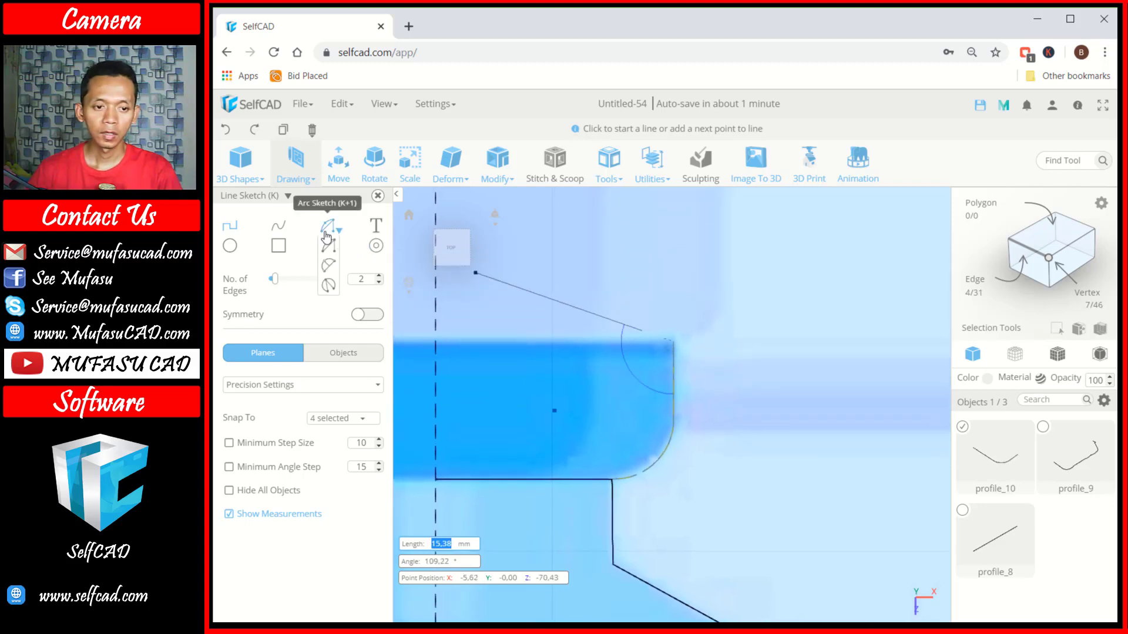
left_click(329, 265)
left_click(676, 343)
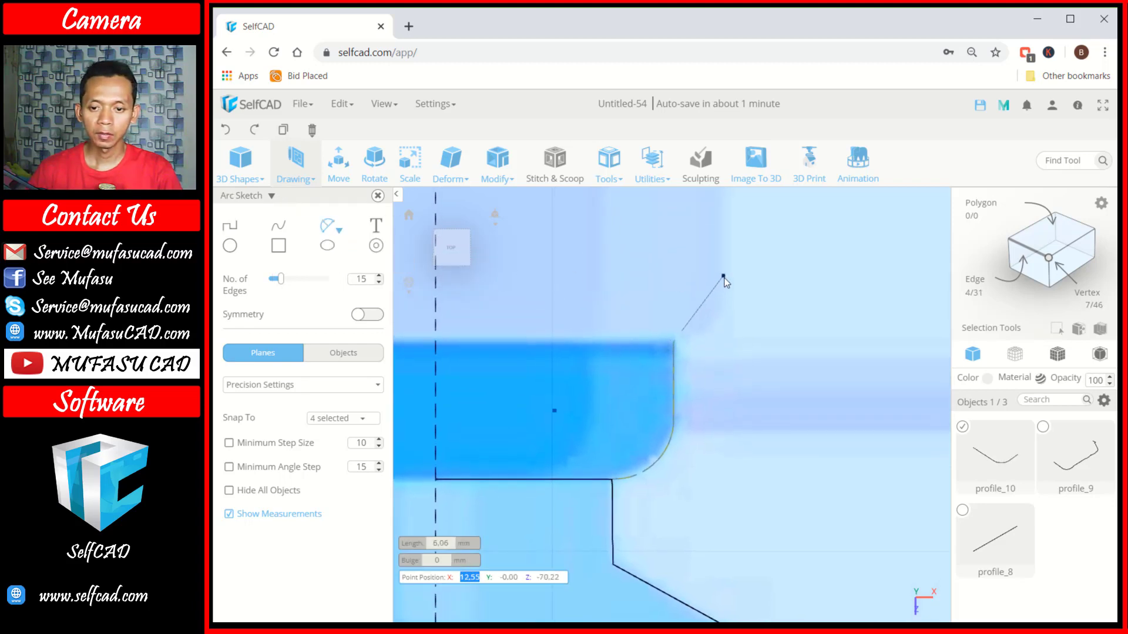
left_click(725, 282)
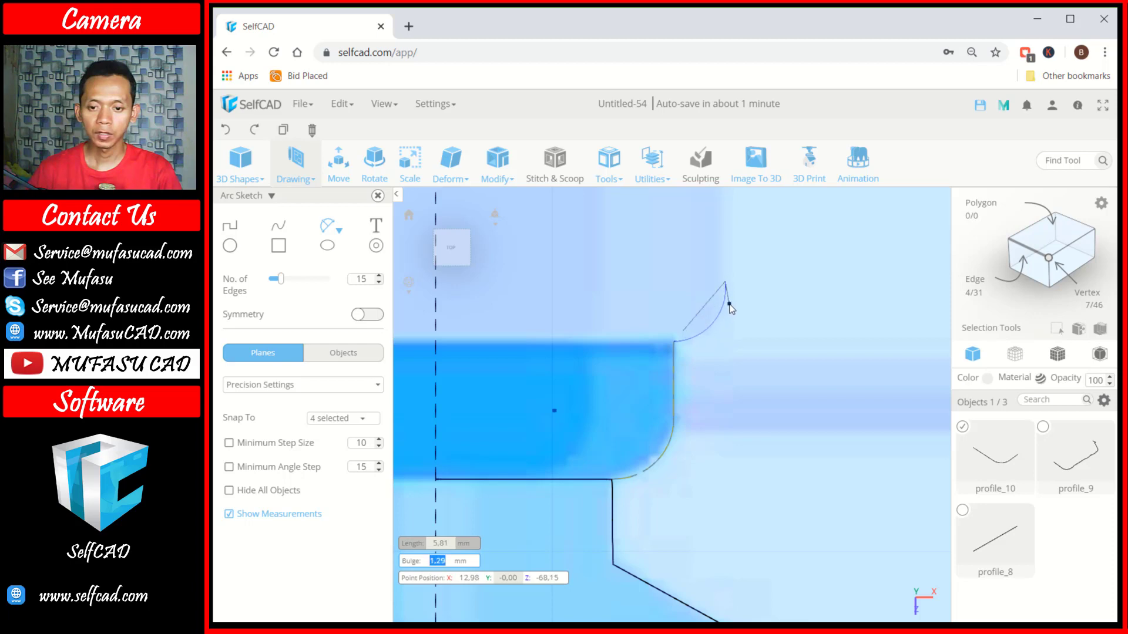
left_click(729, 304)
left_click(230, 234)
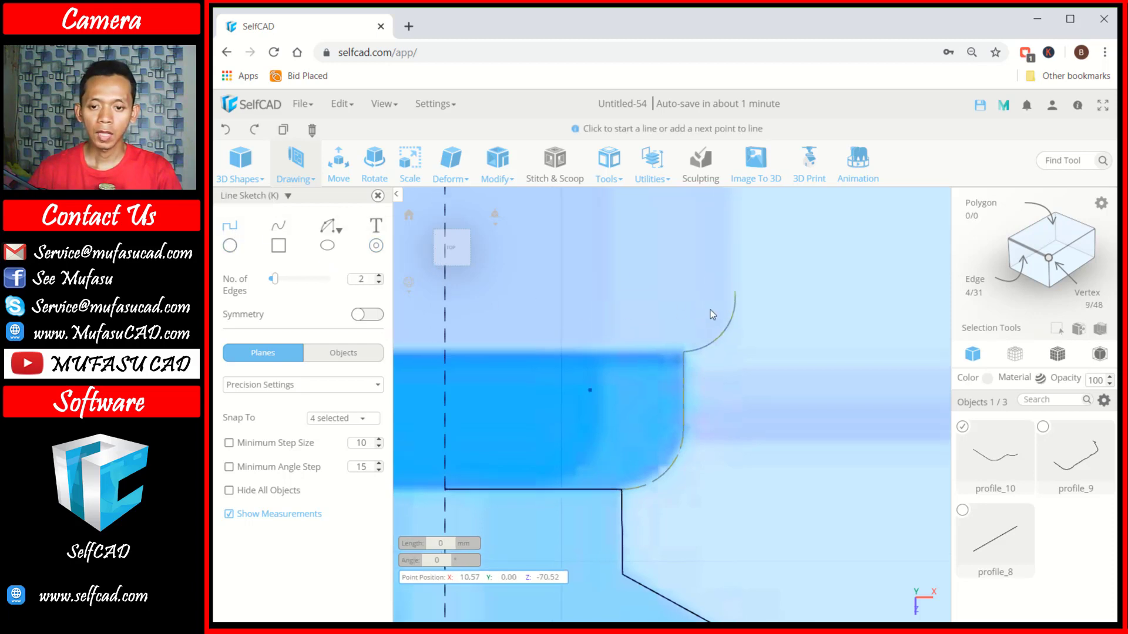
left_click(733, 428)
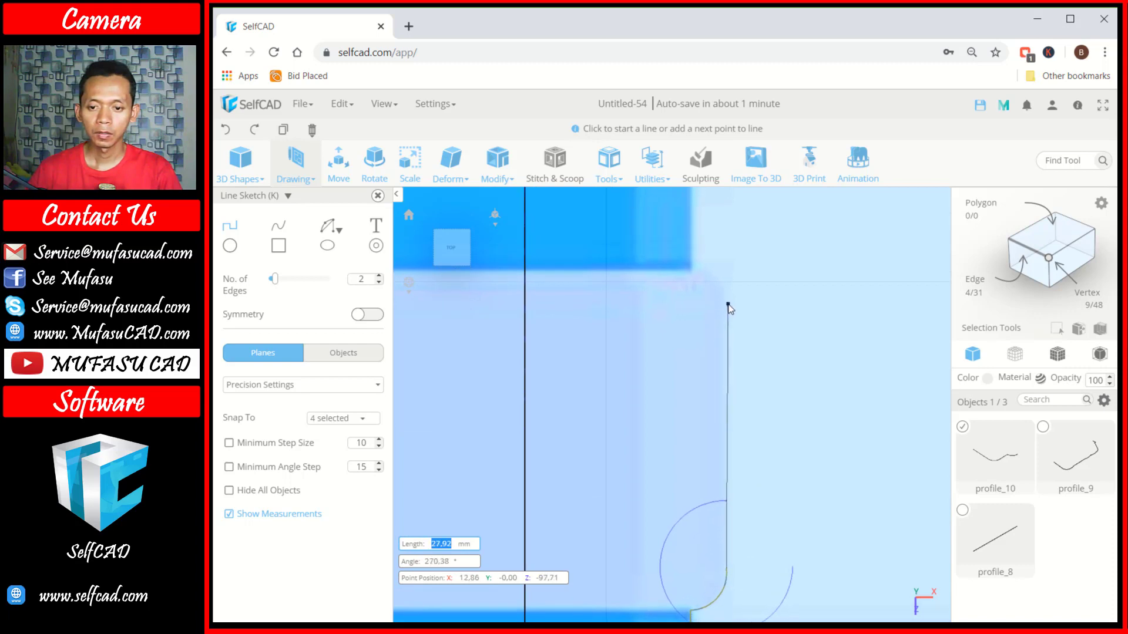
- Fix the cap edge, round its corner with an arc, and draw the vertical cap edge
left_click(729, 307)
left_click(339, 229)
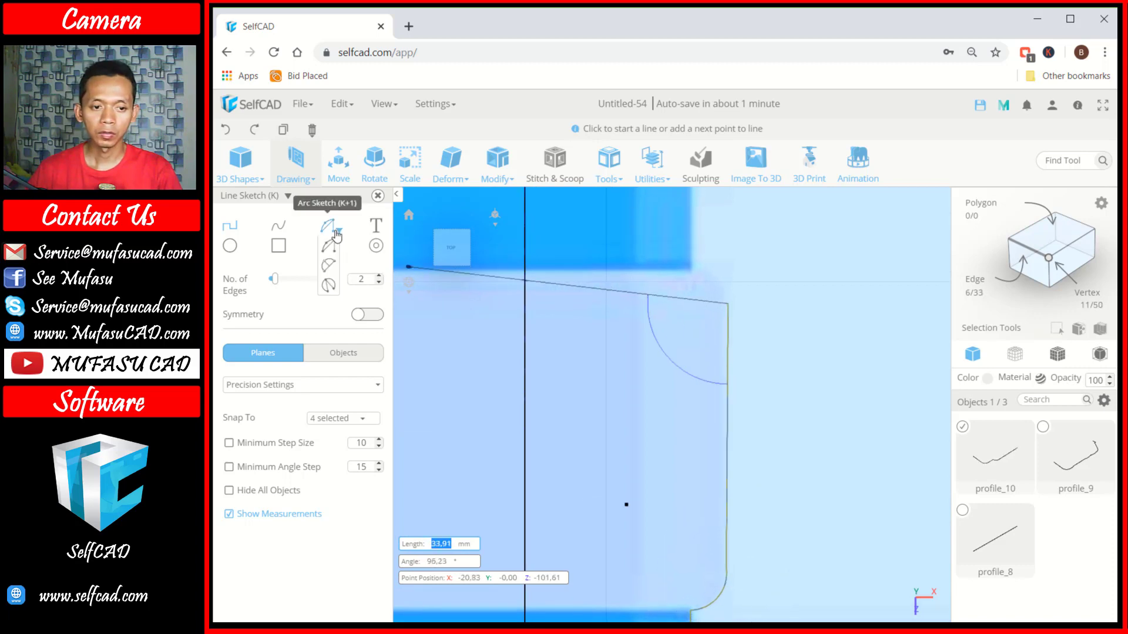
left_click(329, 265)
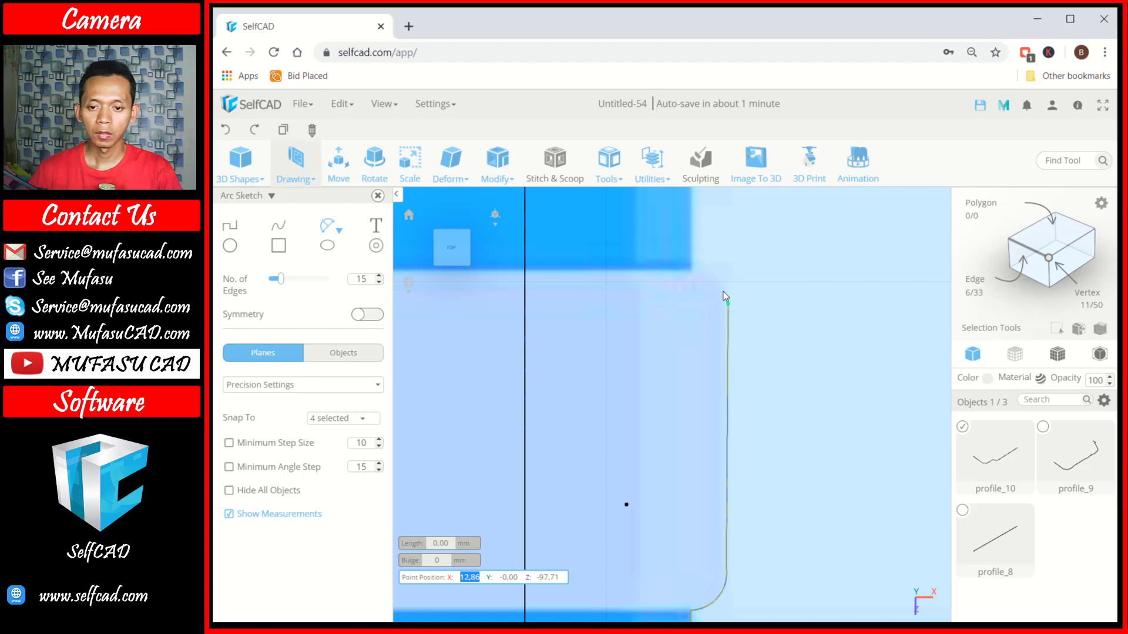
left_click(693, 270)
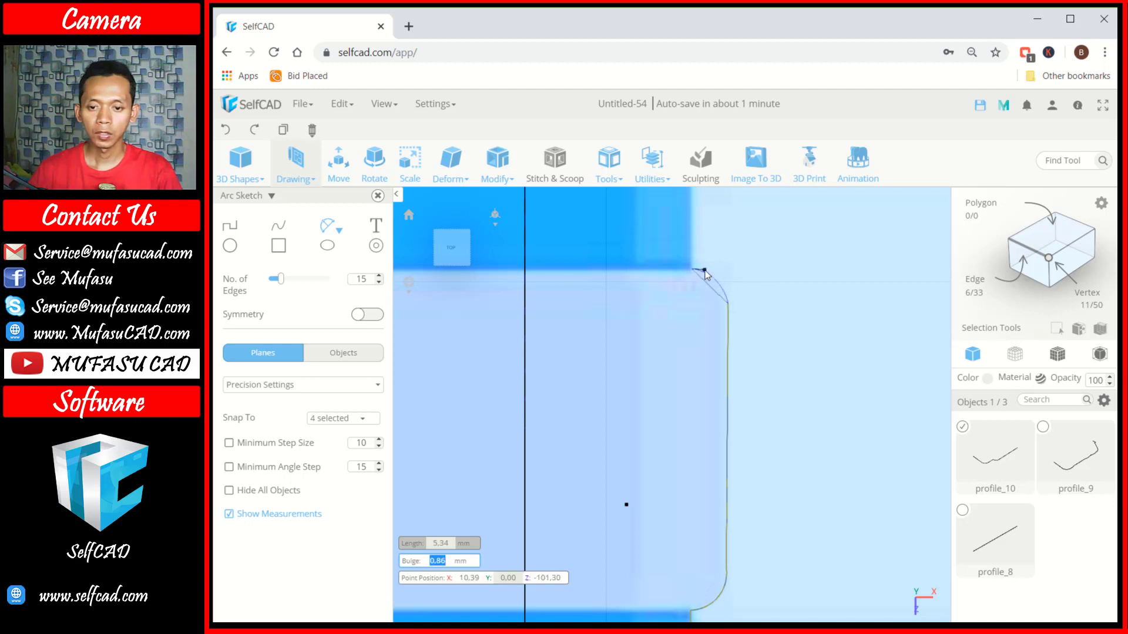
left_click(705, 273)
key("k")
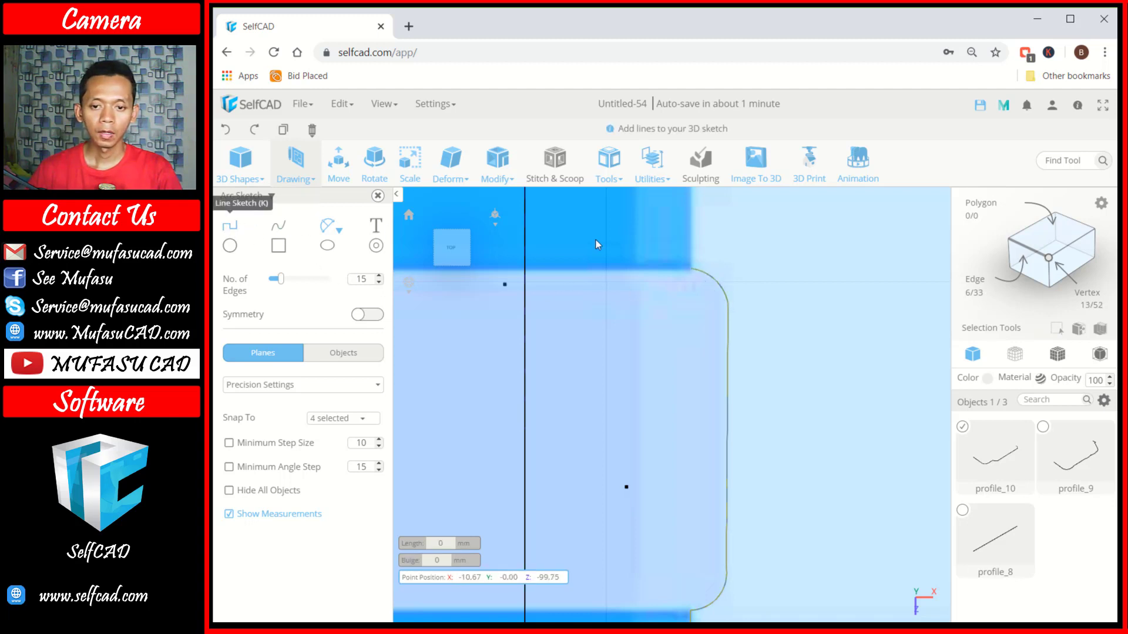
left_click(679, 402)
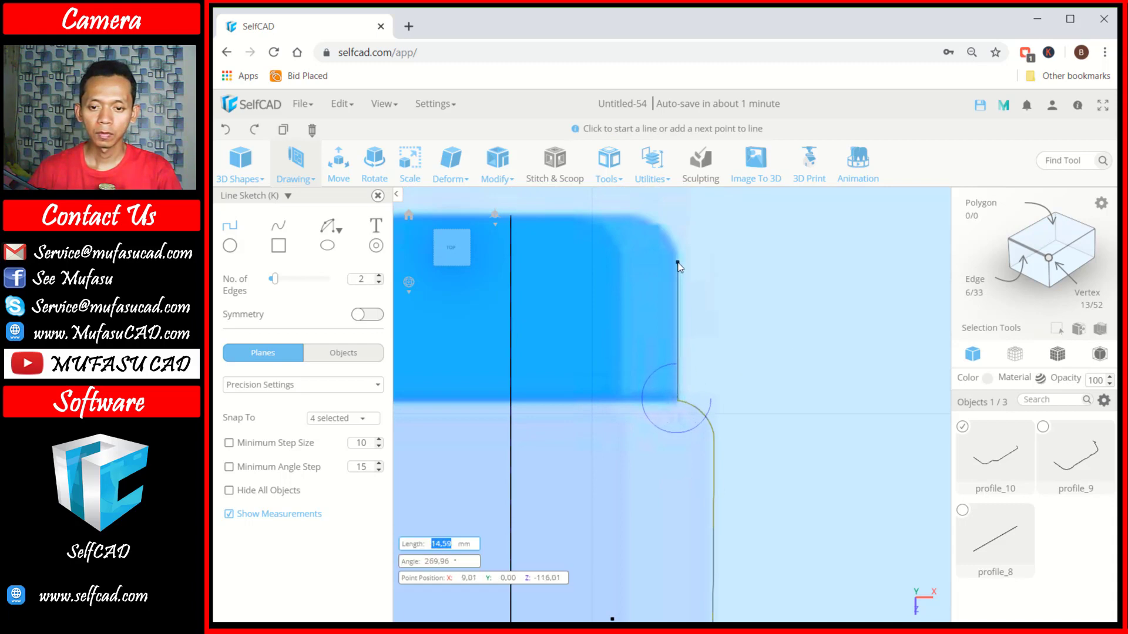
left_click(678, 263)
- Round the cap's top corner and run the top edge to the axis, finishing the sketch
left_click(339, 230)
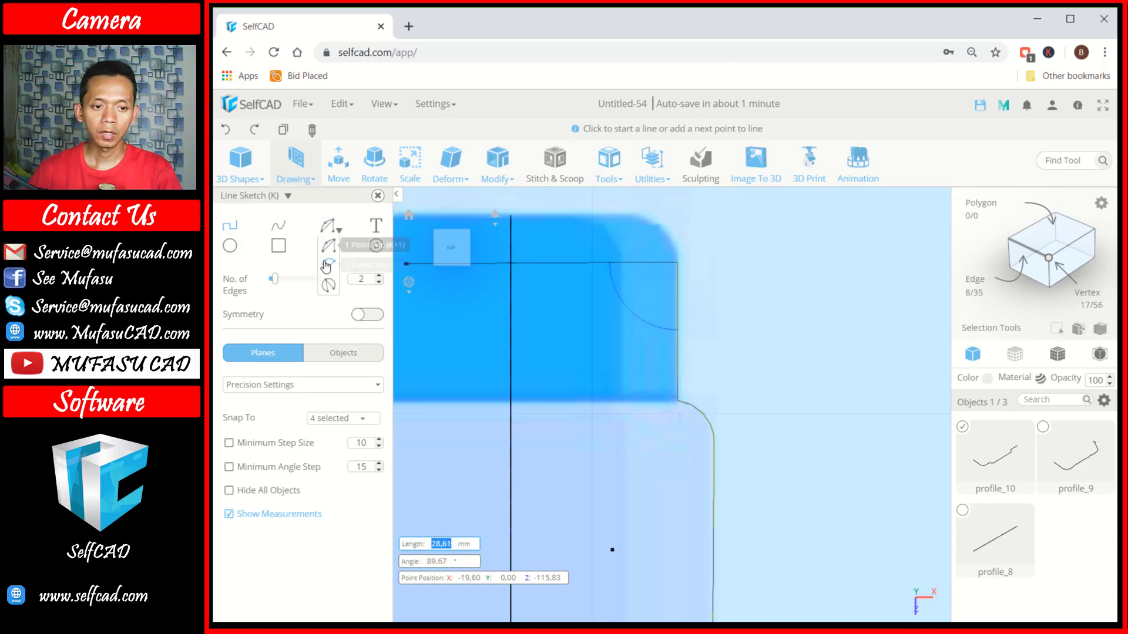
left_click(427, 267)
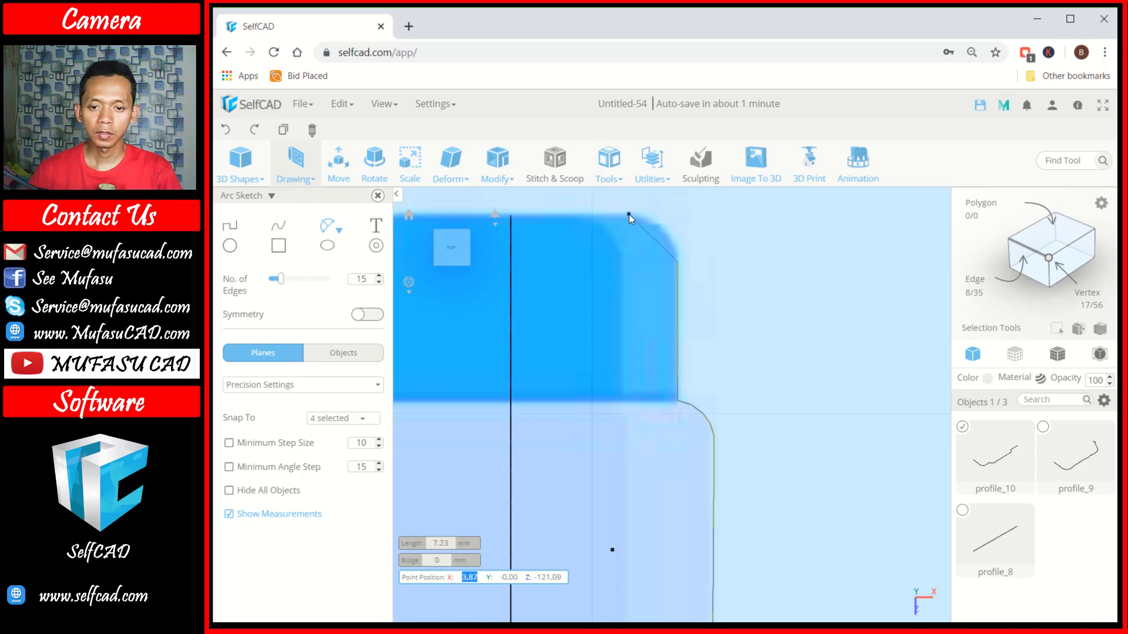
left_click(629, 214)
left_click(661, 228)
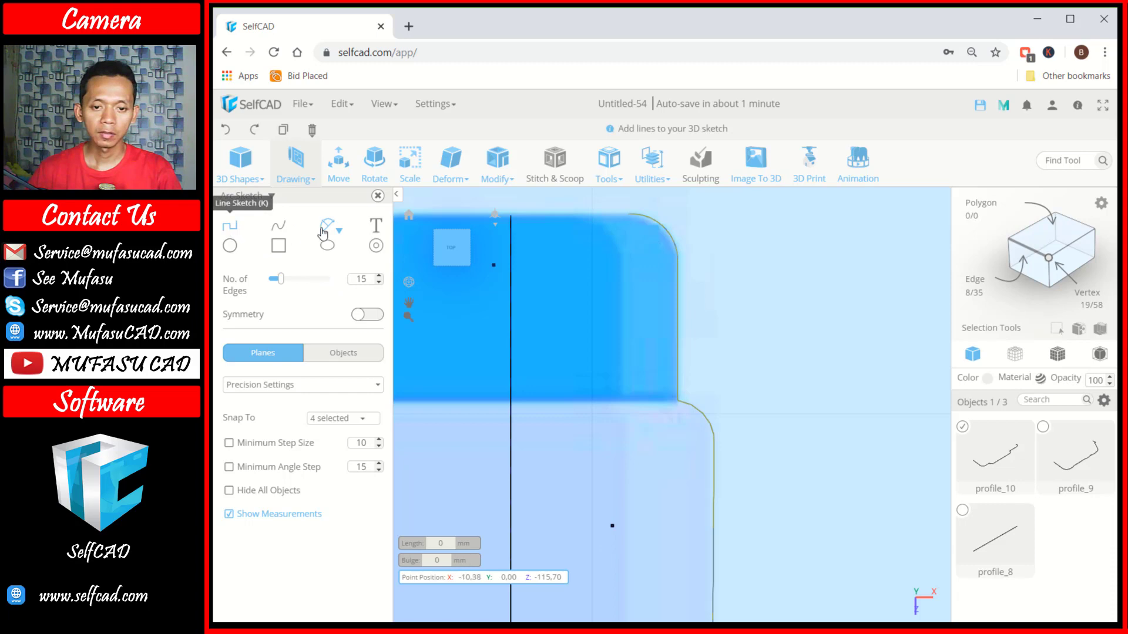
left_click(231, 226)
left_click(625, 217)
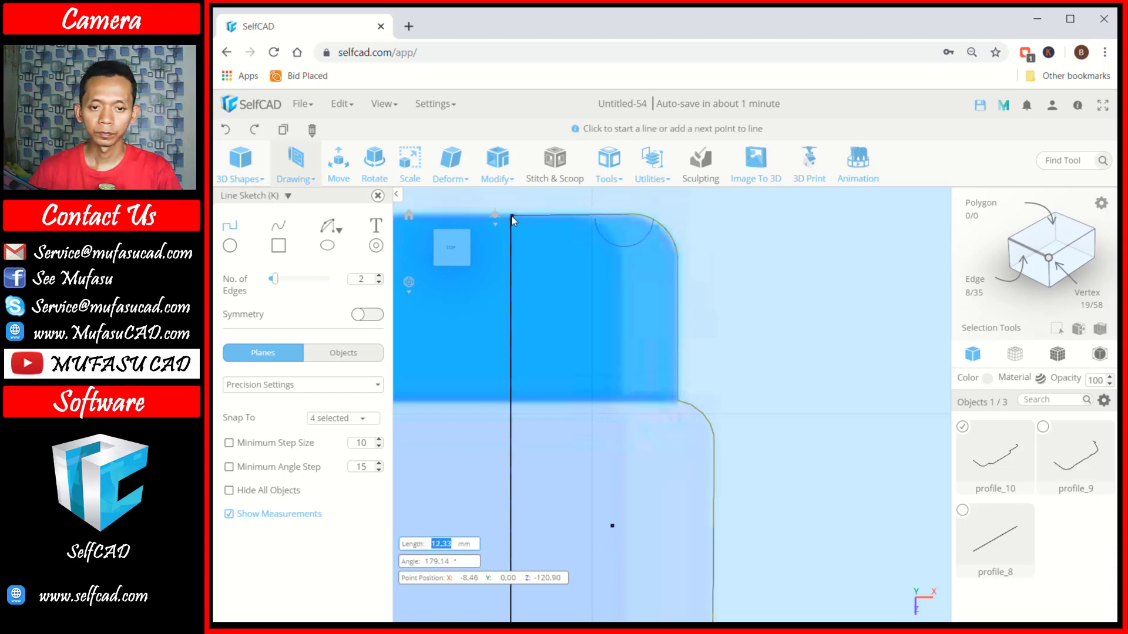
left_click(511, 221)
key("Return")
- Draw the spout path as a straight line from the neck, bending down in an arc to the tip
scroll(717, 284, "down", 2)
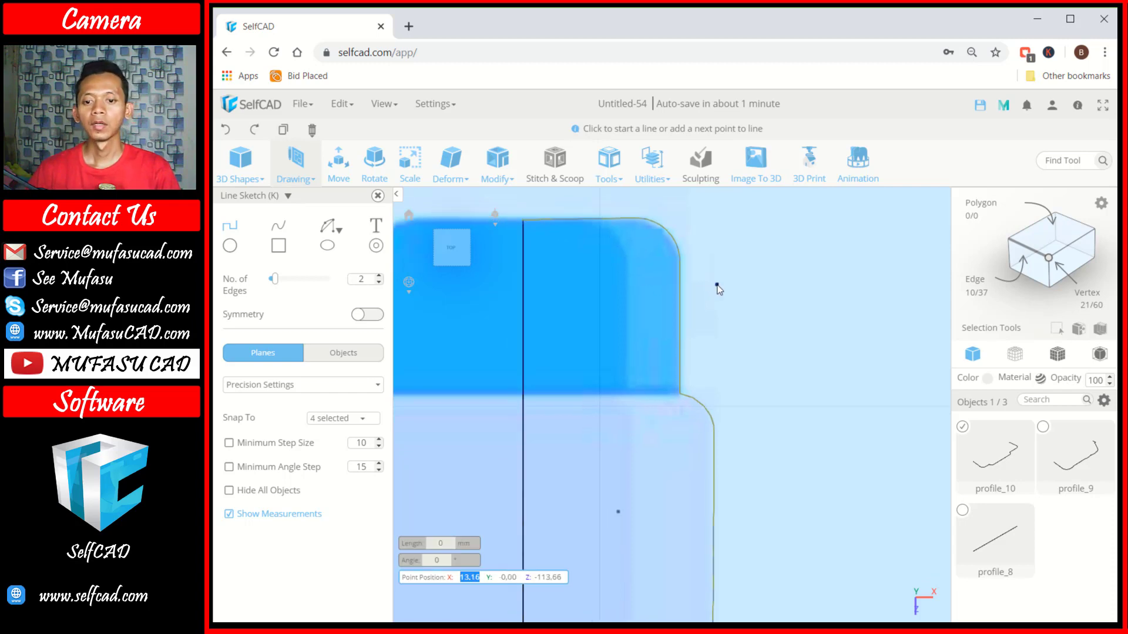
scroll(780, 291, "down", 2)
right_click_drag(793, 351, 764, 317)
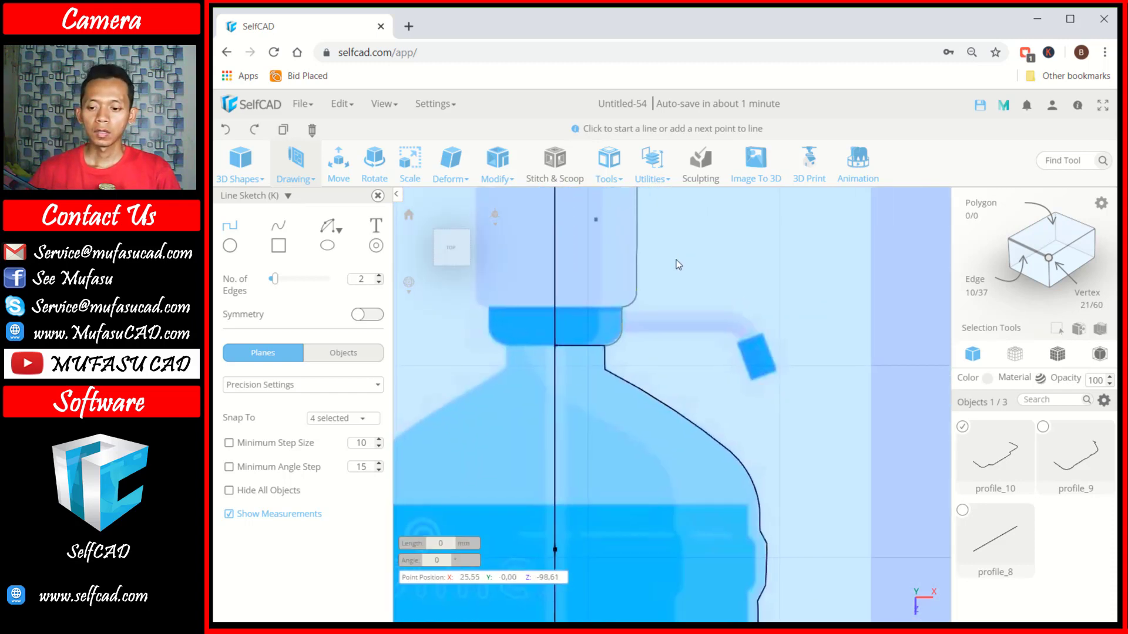
left_click(962, 427)
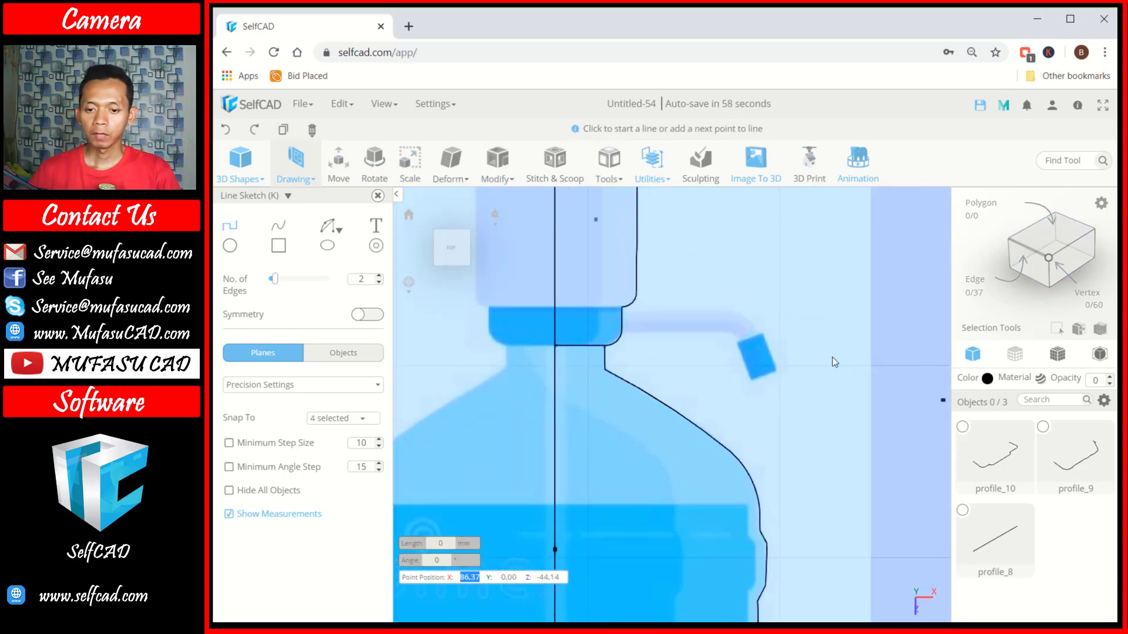
scroll(685, 312, "up", 2)
scroll(666, 332, "up", 1)
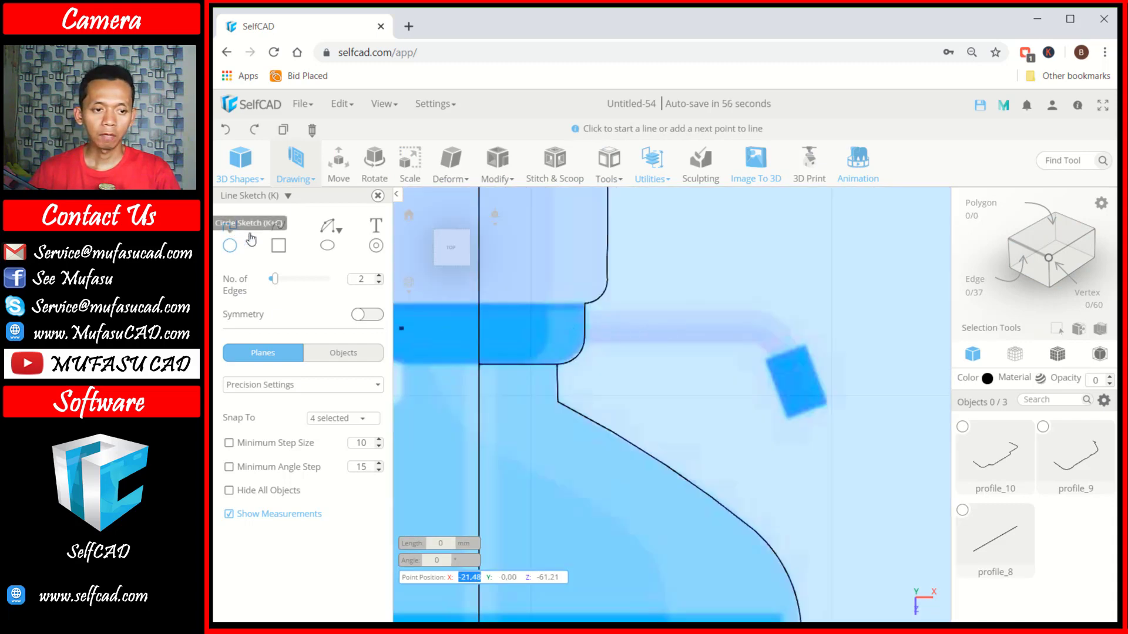
scroll(674, 335, "up", 2)
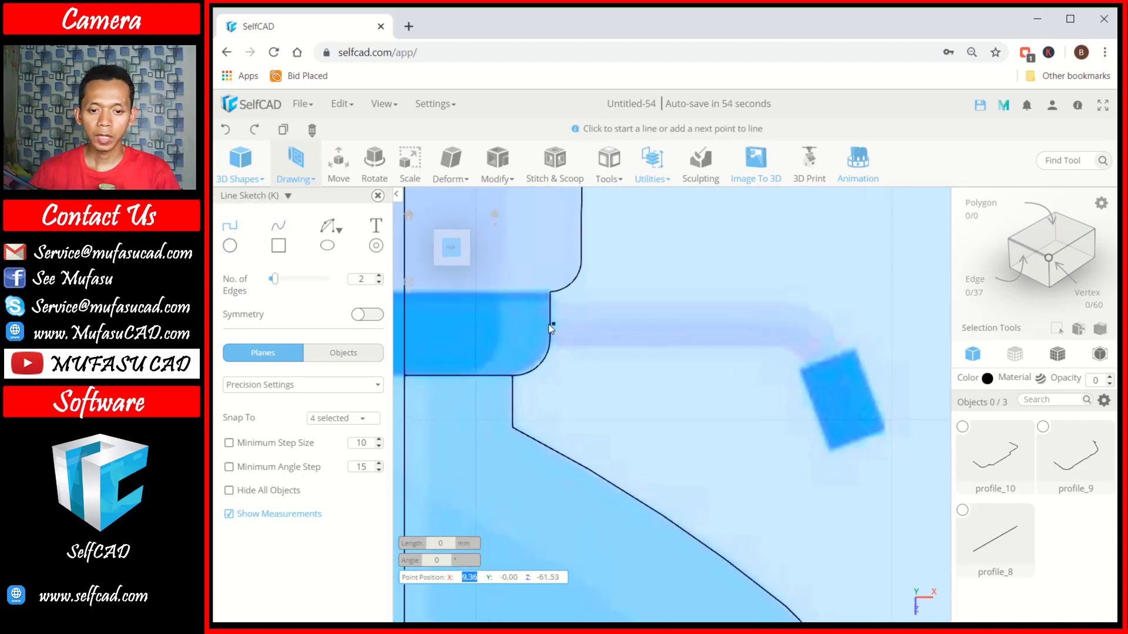
left_click(531, 326)
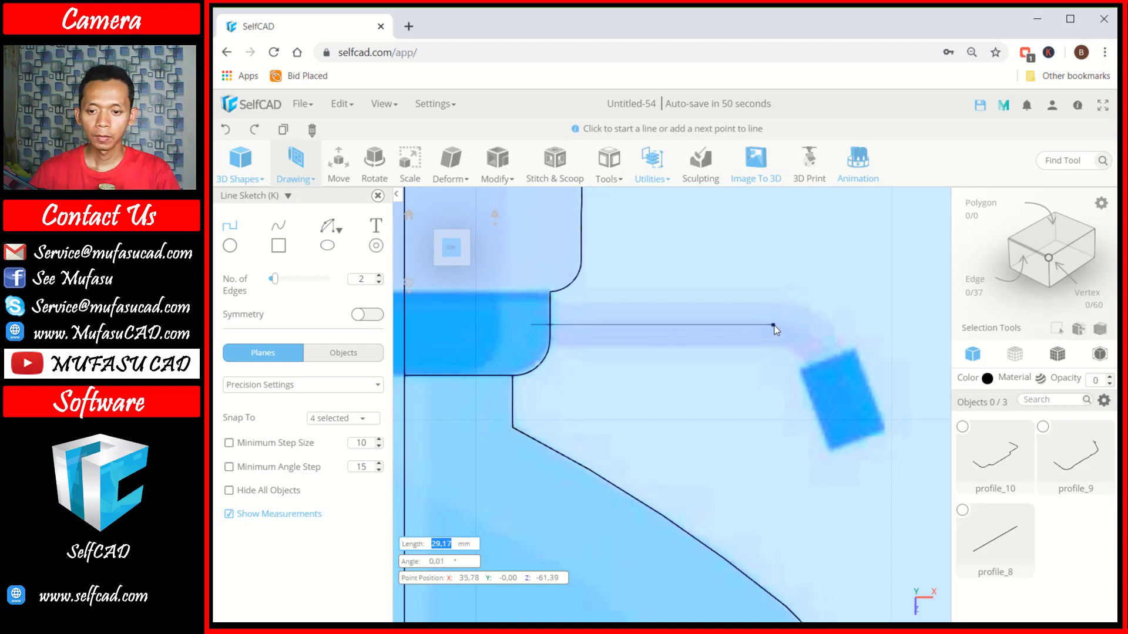
double_click(774, 326)
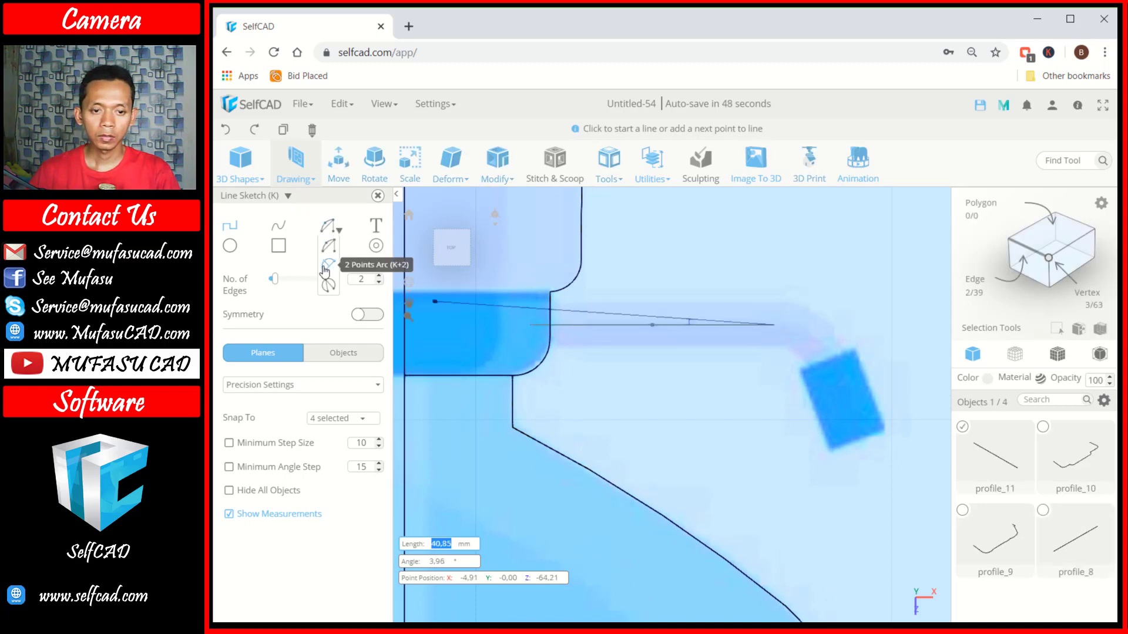
left_click(327, 225)
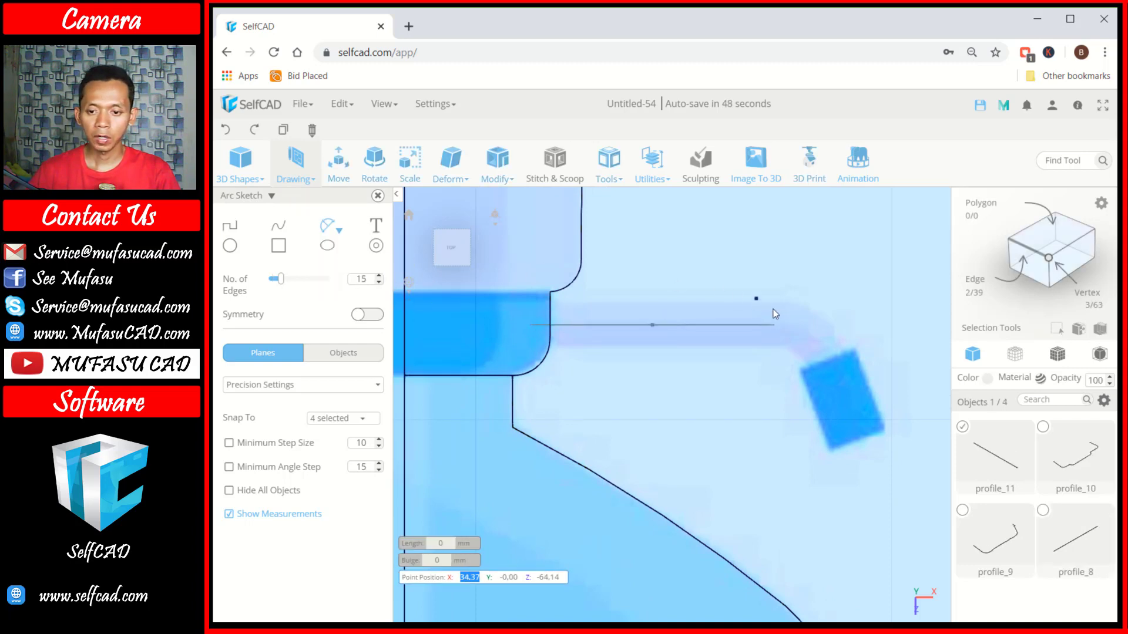
left_click(824, 355)
left_click(824, 353)
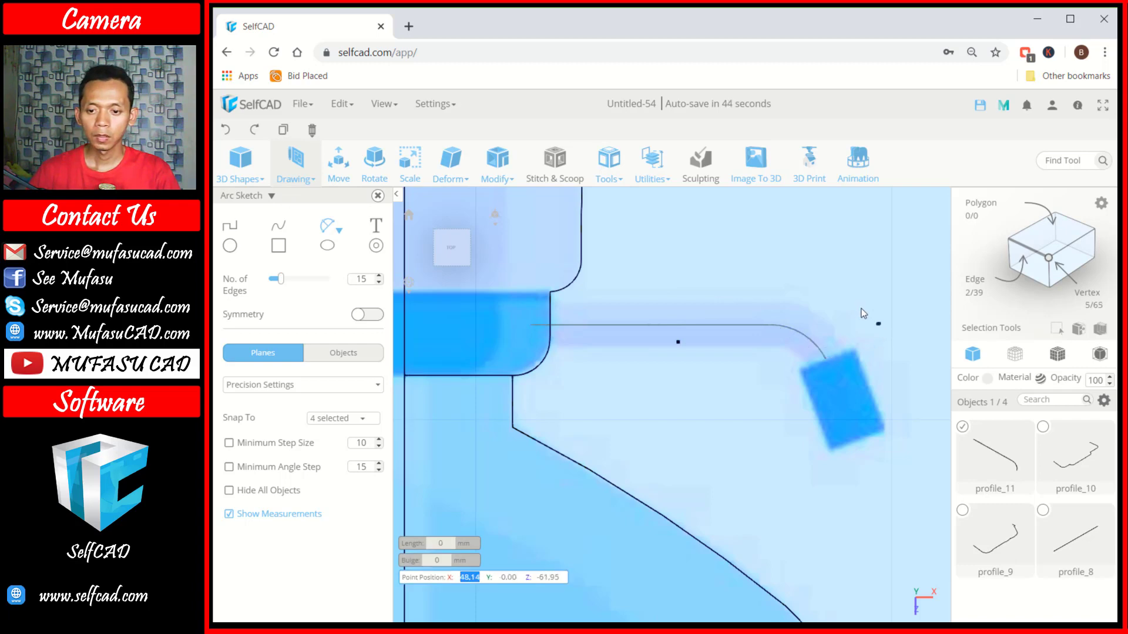
scroll(825, 322, "down", 2)
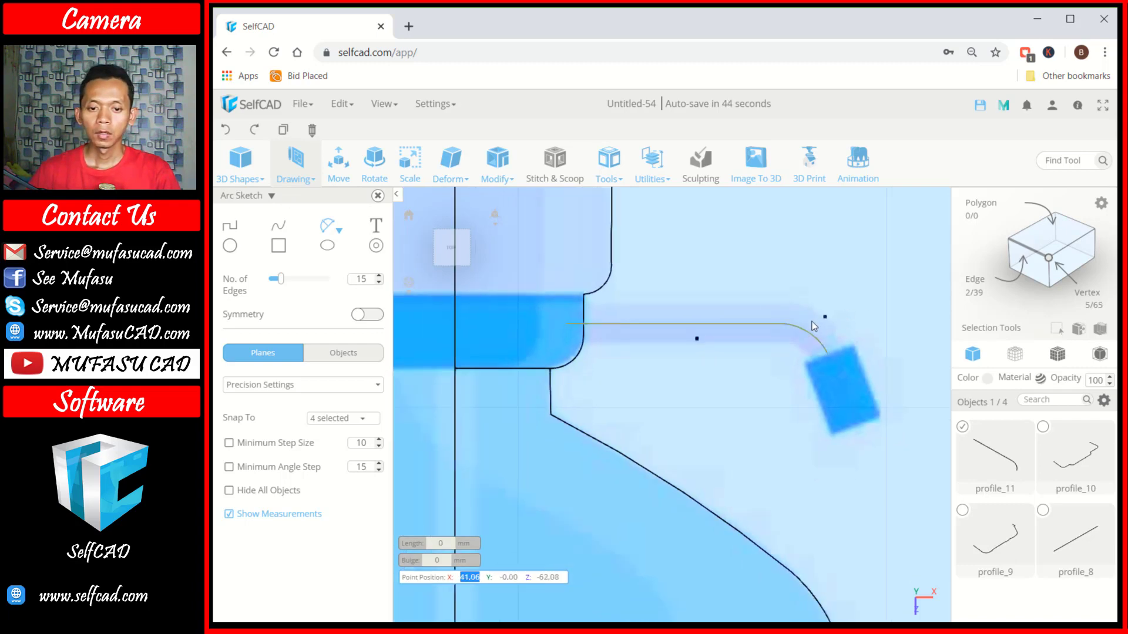
left_click(961, 427)
- Place a small circle on the spout line and zoom out to show the whole bottle
left_click(229, 247)
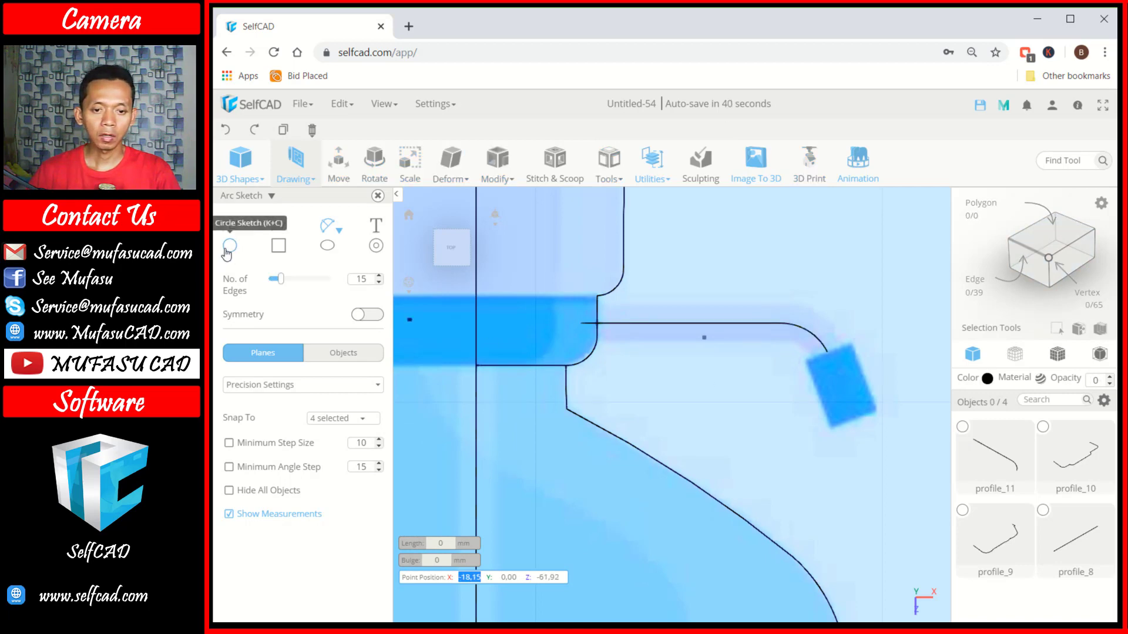
left_click(676, 323)
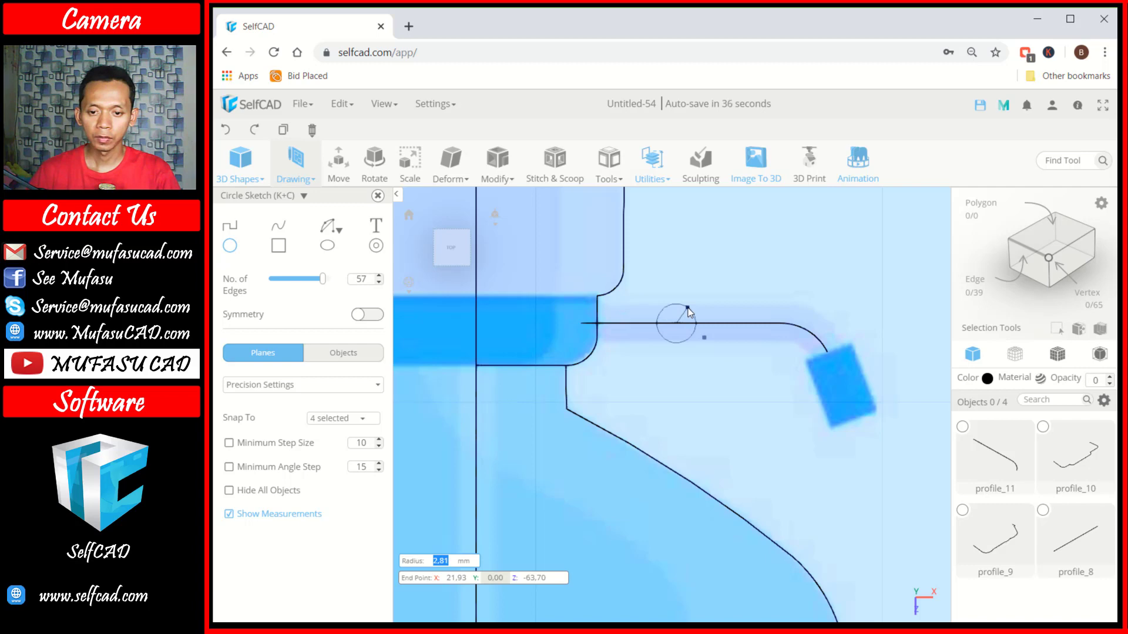
left_click(689, 313)
scroll(759, 316, "down", 2)
scroll(758, 316, "down", 2)
scroll(759, 316, "down", 2)
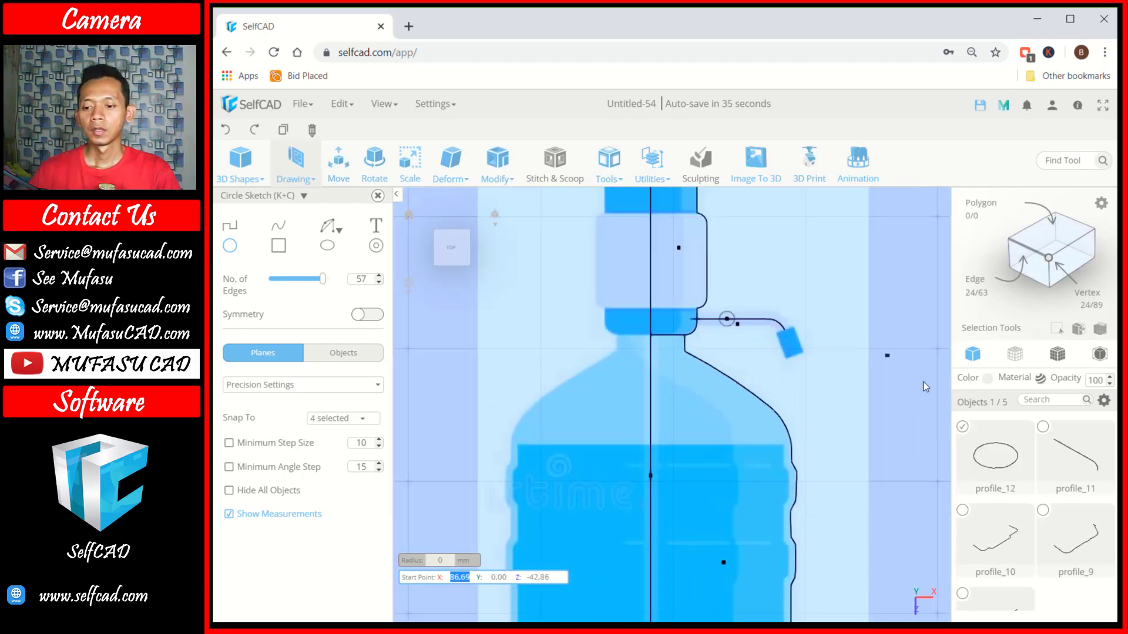
left_click(962, 426)
scroll(836, 342, "down", 1)
scroll(837, 342, "down", 1)
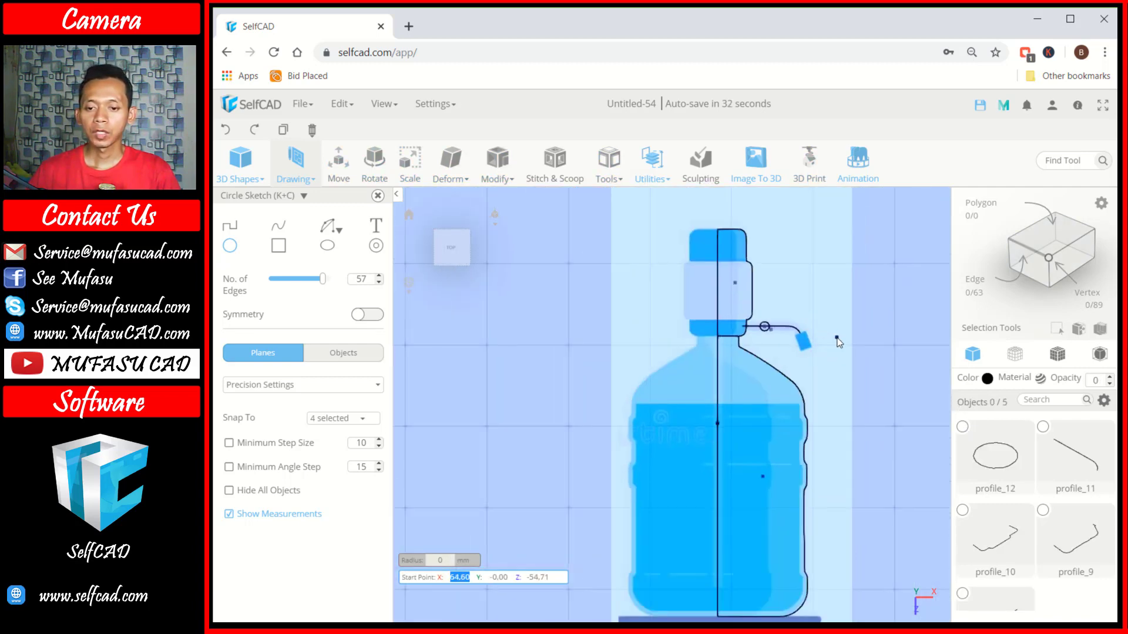
mouse_move(836, 343)
right_mouse_down()
mouse_move(745, 267)
mouse_move(717, 320)
right_mouse_up()
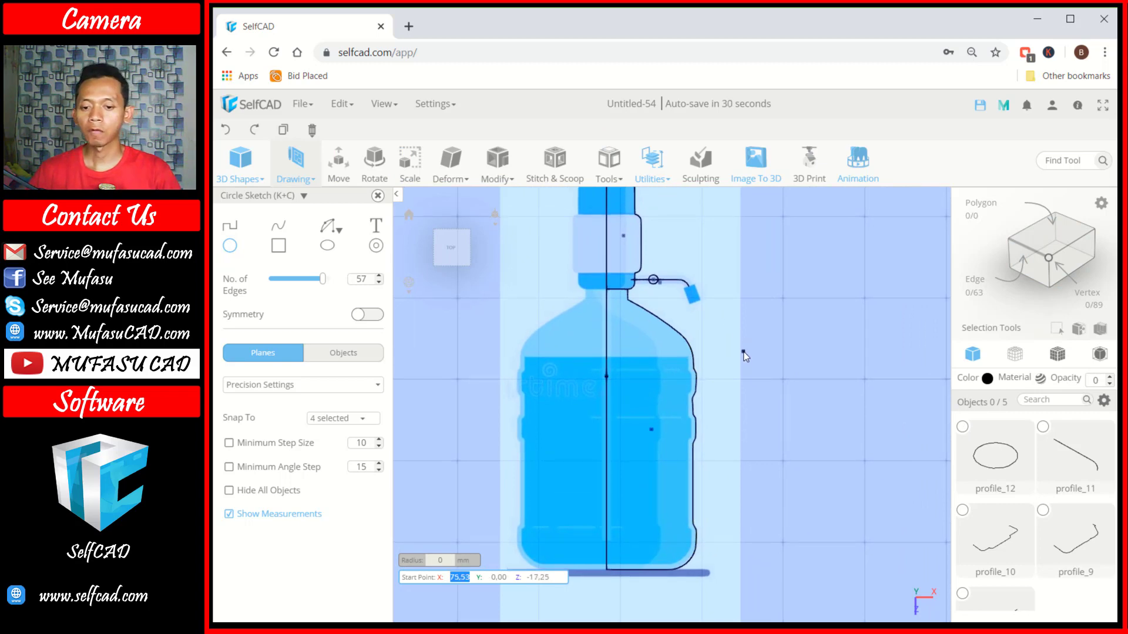
- Revolve profile_9 around the centre-line edge into the solid bottle body, revolvedMesh_2
left_click(1043, 511)
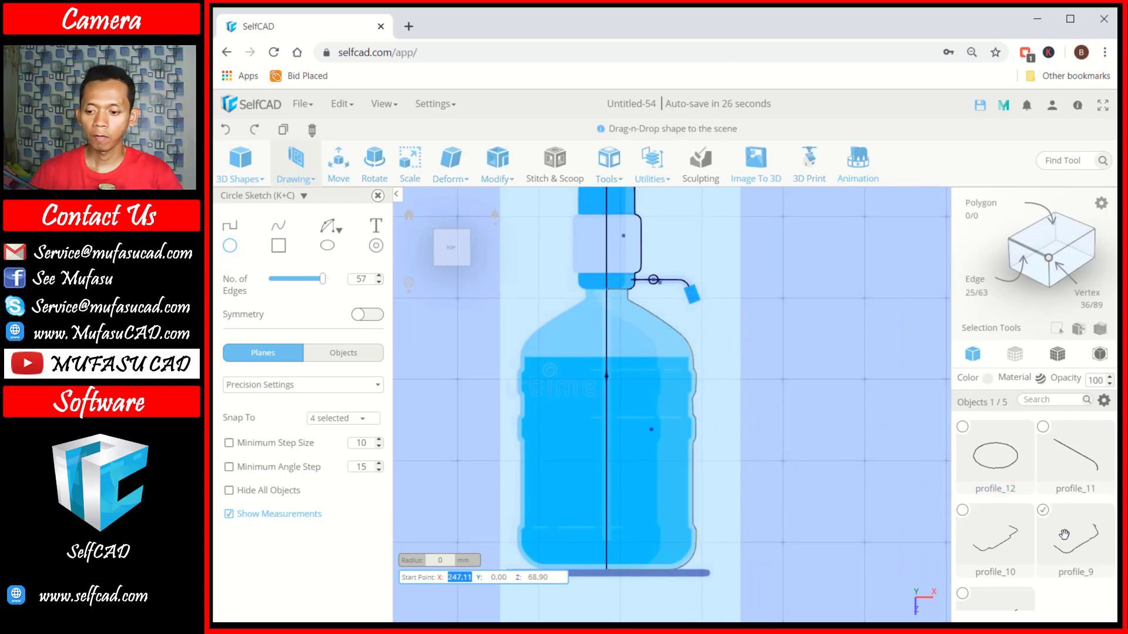
left_click(609, 168)
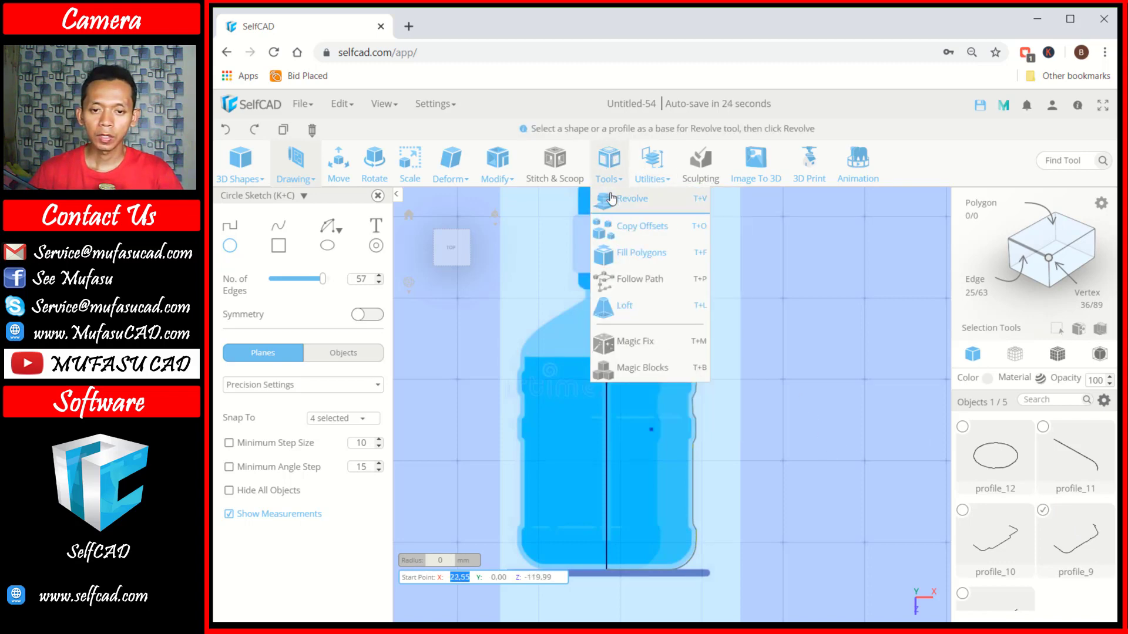
left_click(623, 200)
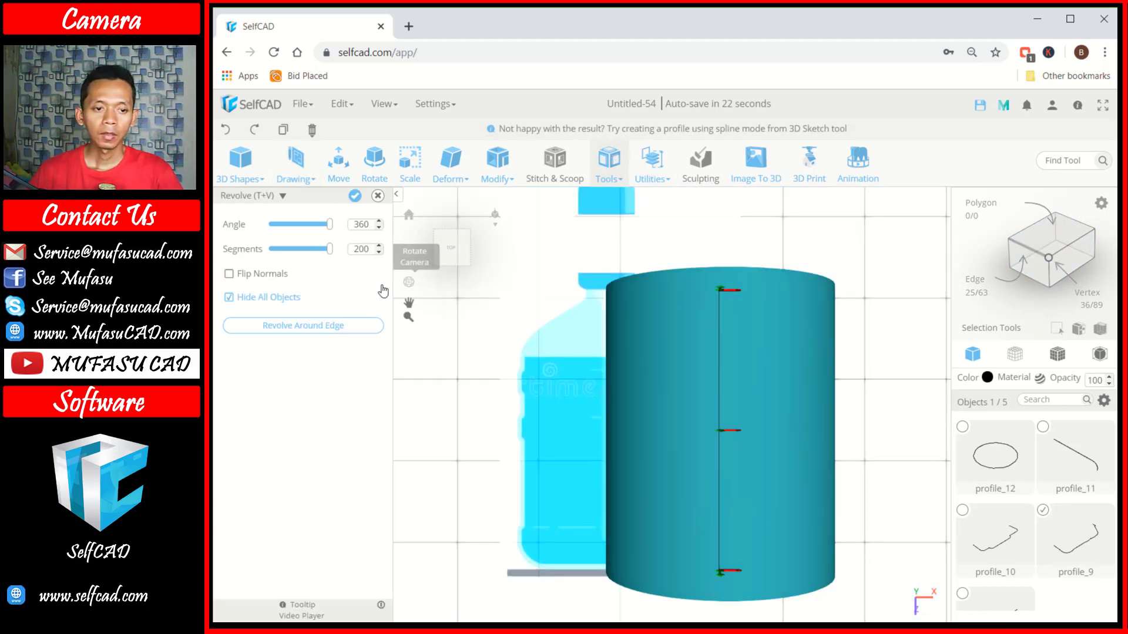
left_click(229, 297)
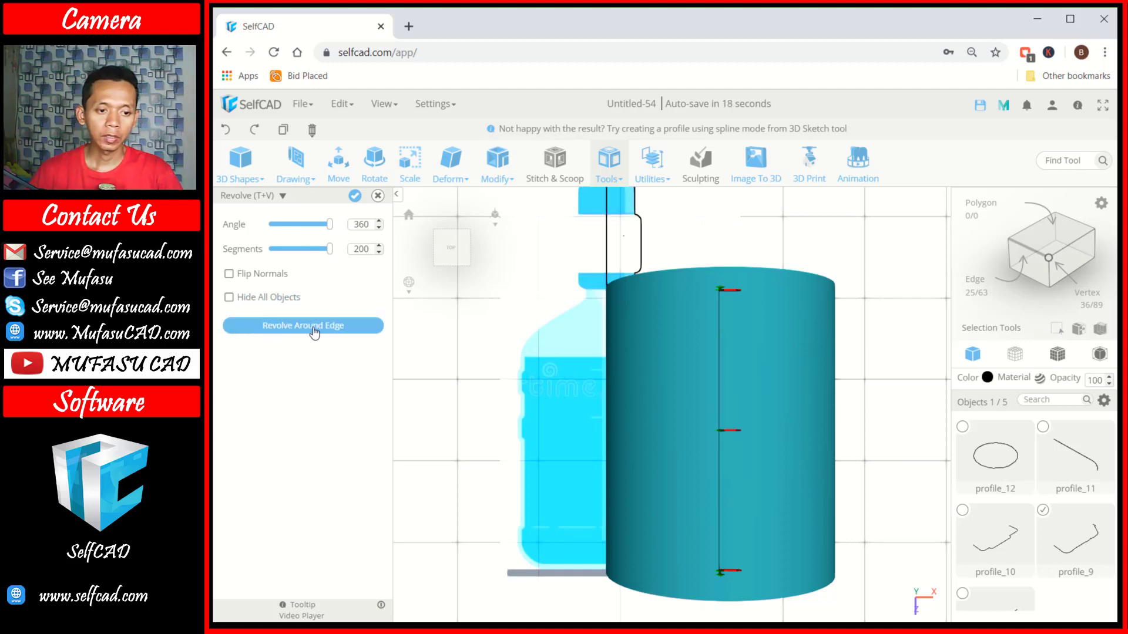
left_click(306, 332)
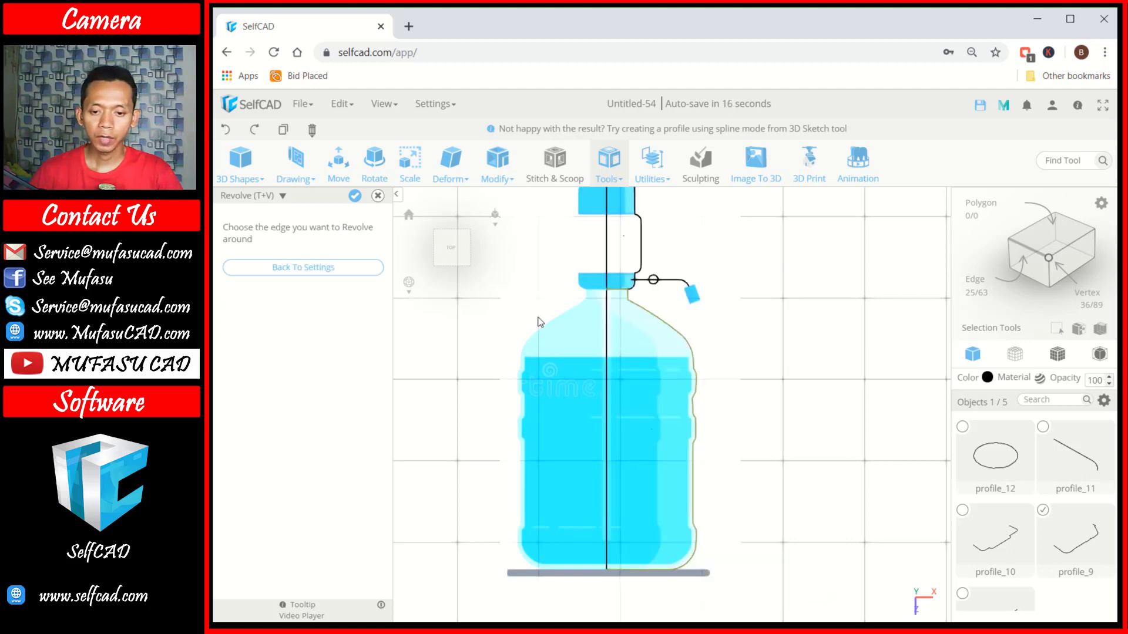
left_click(605, 377)
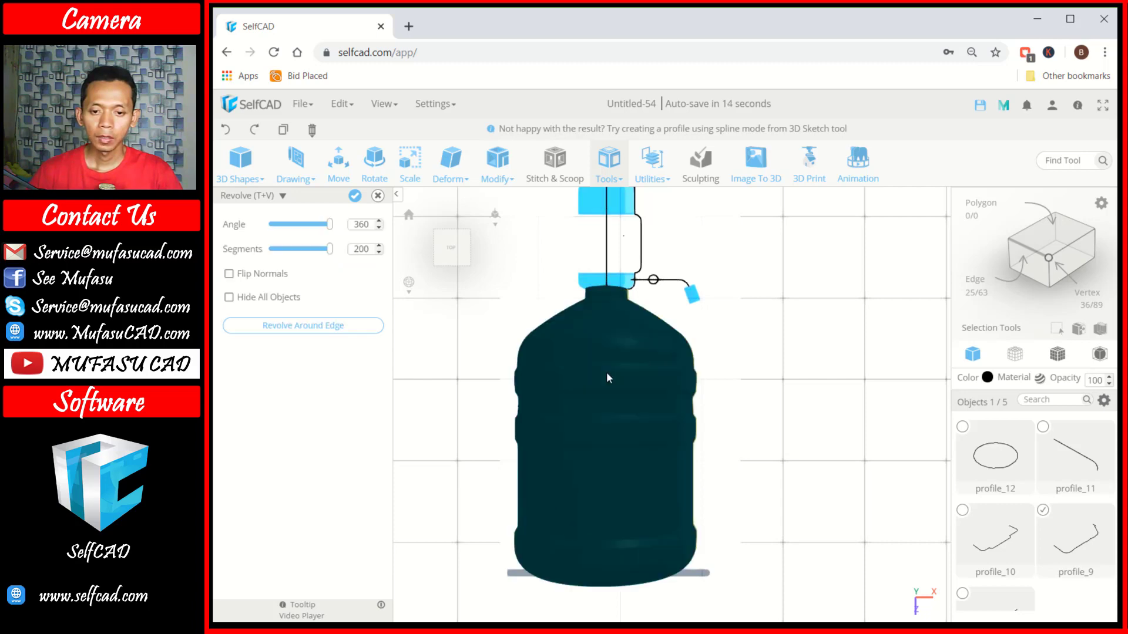
right_click_drag(783, 374, 561, 339)
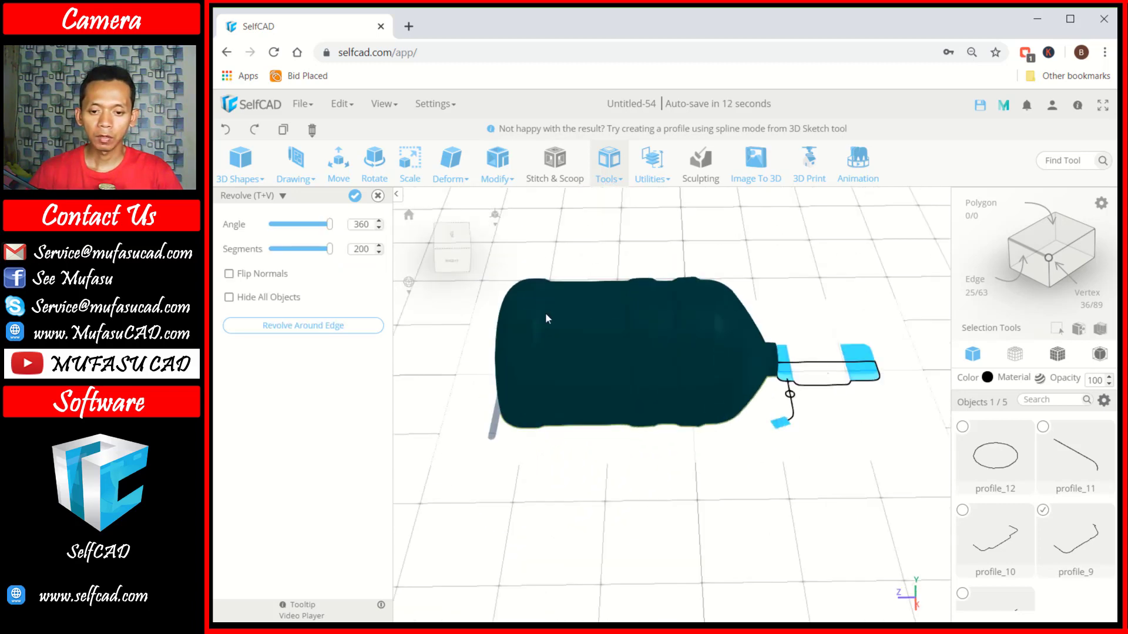
left_click(354, 196)
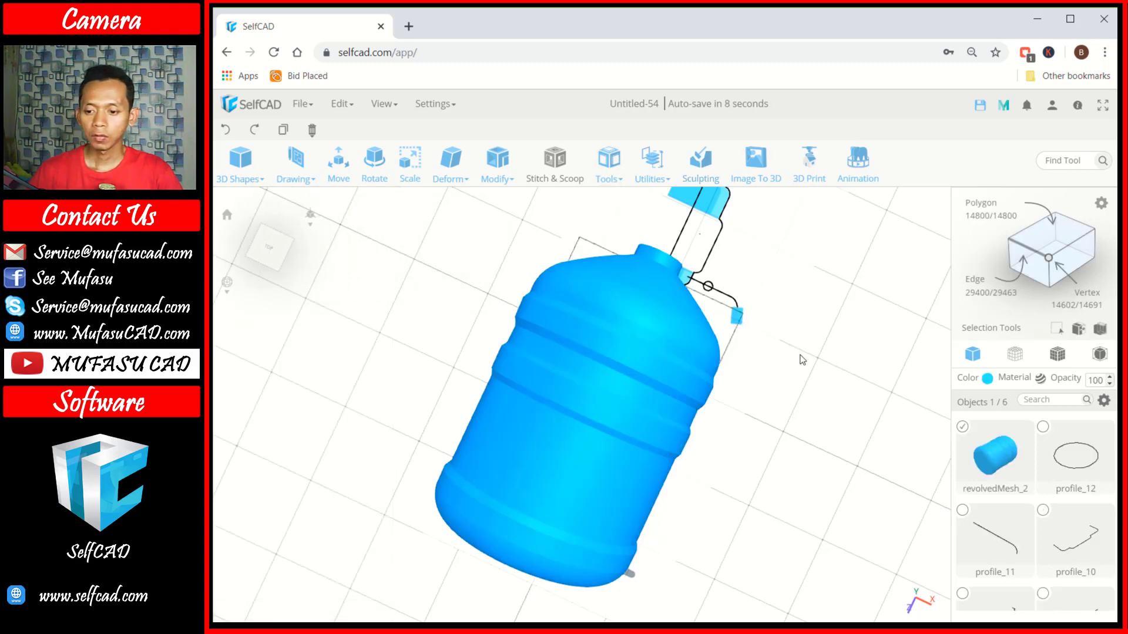
- Revolve profile_10 around its centre line into the solid cap, revolvedMesh_3, then deselect it
left_click(962, 427)
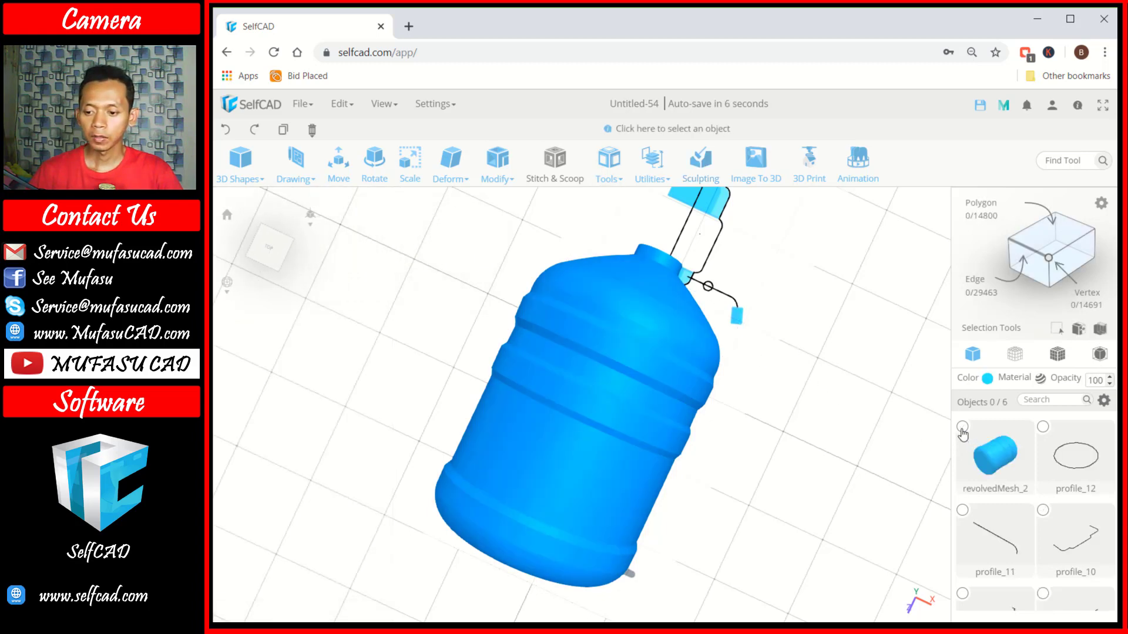
left_click(1043, 510)
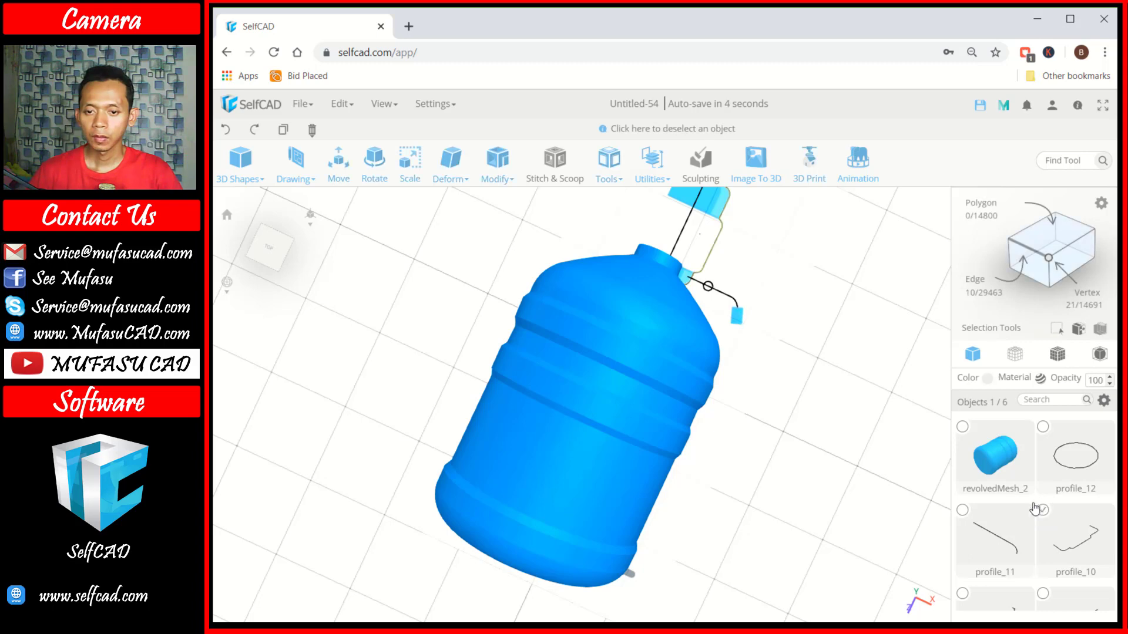
middle_click_drag(787, 255, 777, 296)
left_click(608, 165)
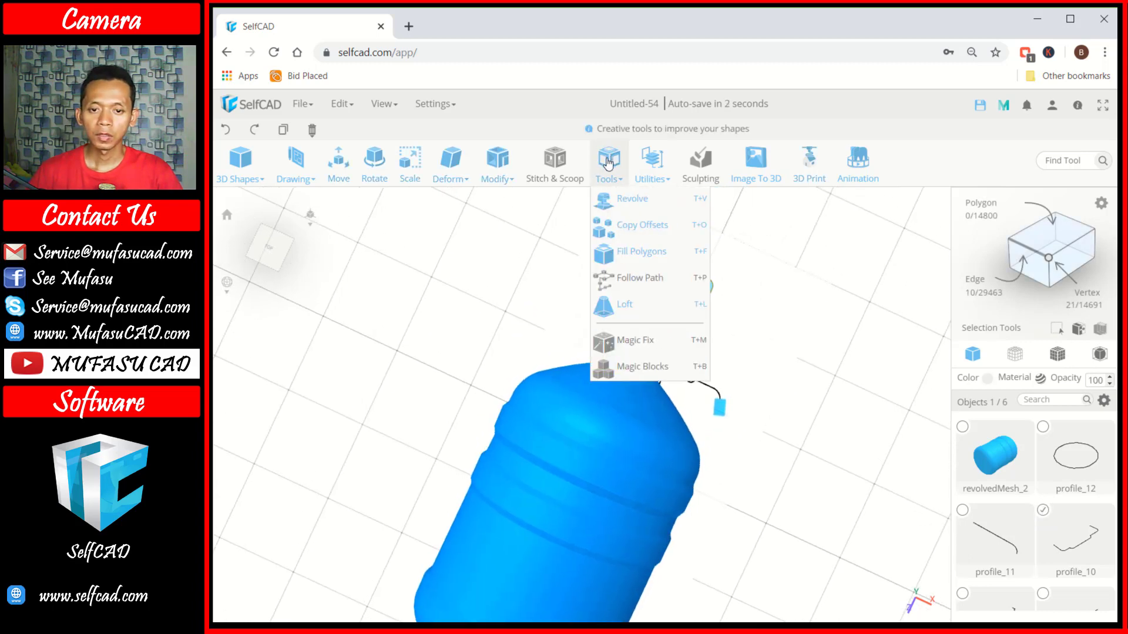
left_click(617, 201)
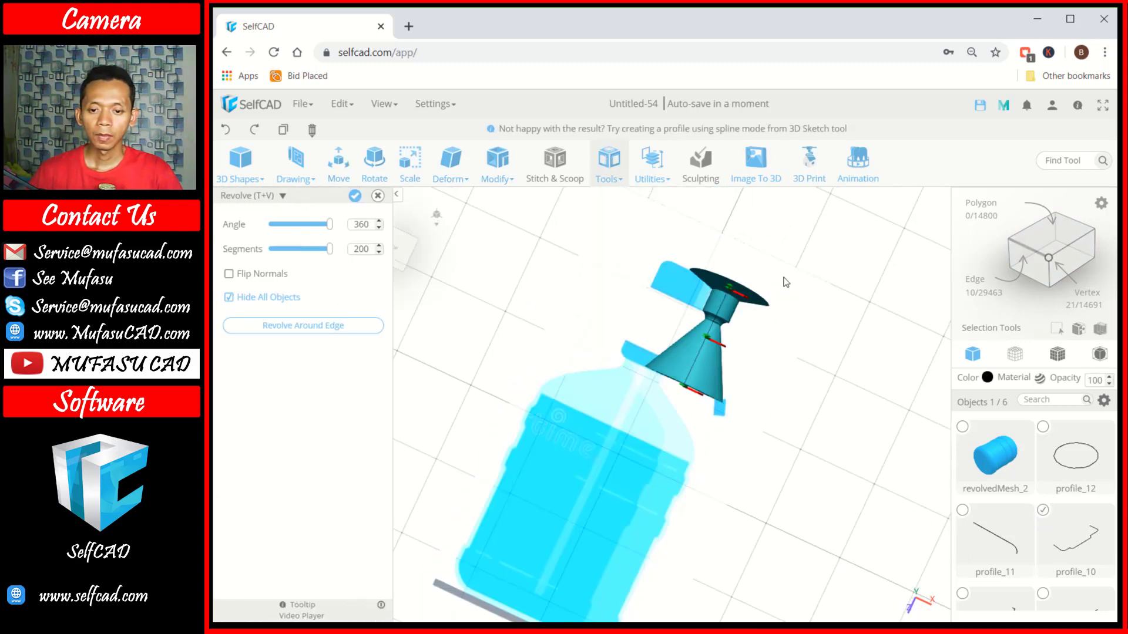
left_click(229, 299)
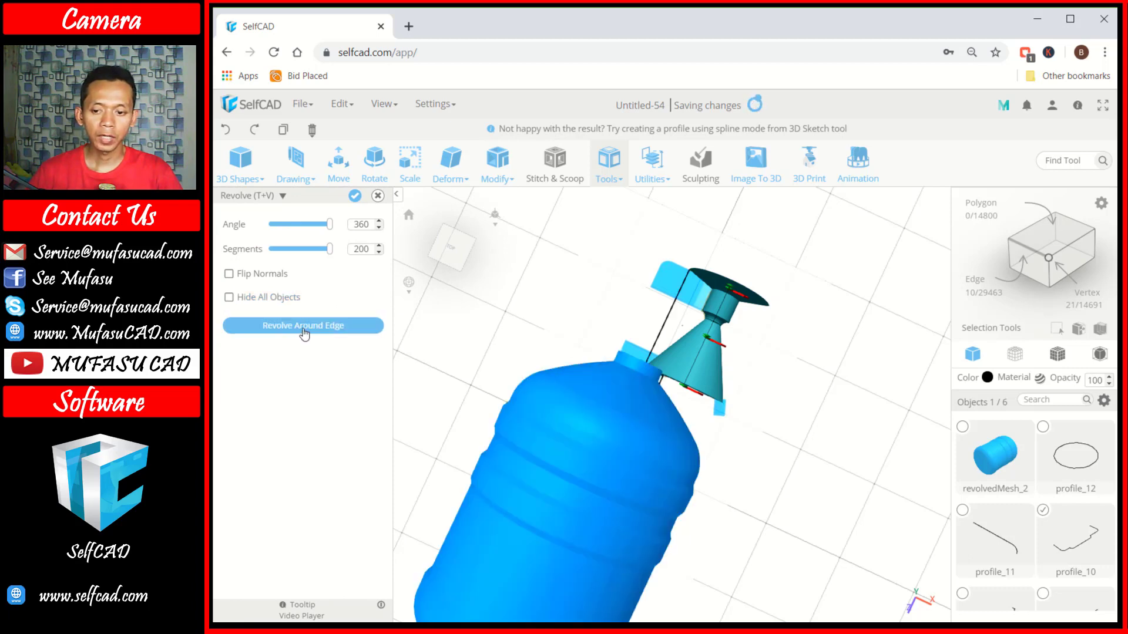
left_click(304, 327)
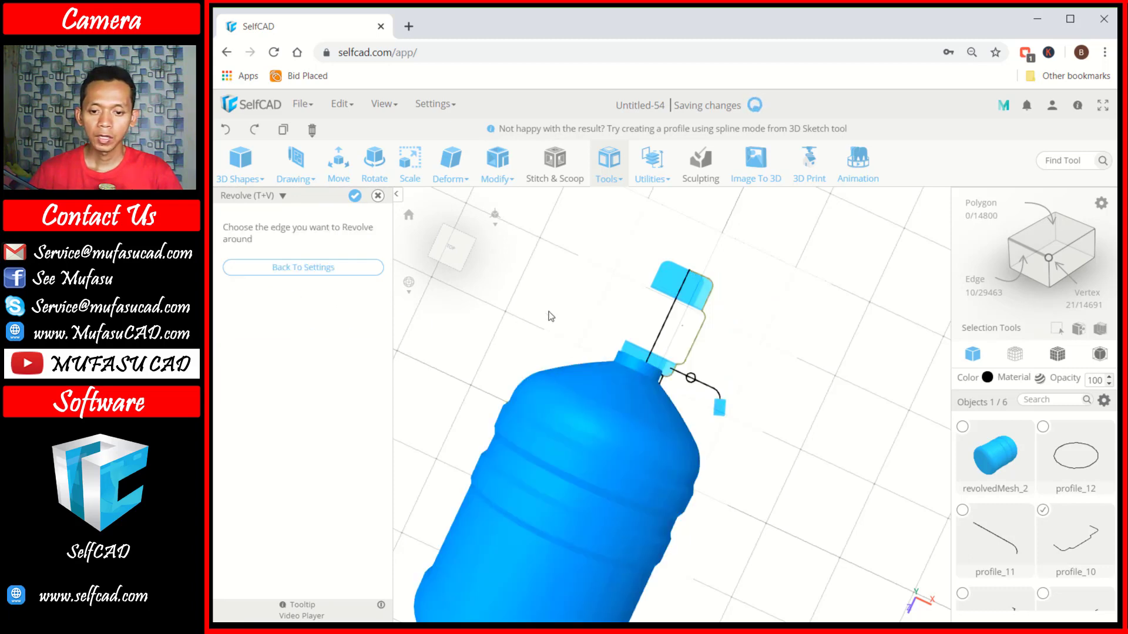
left_click(667, 319)
mouse_move(376, 261)
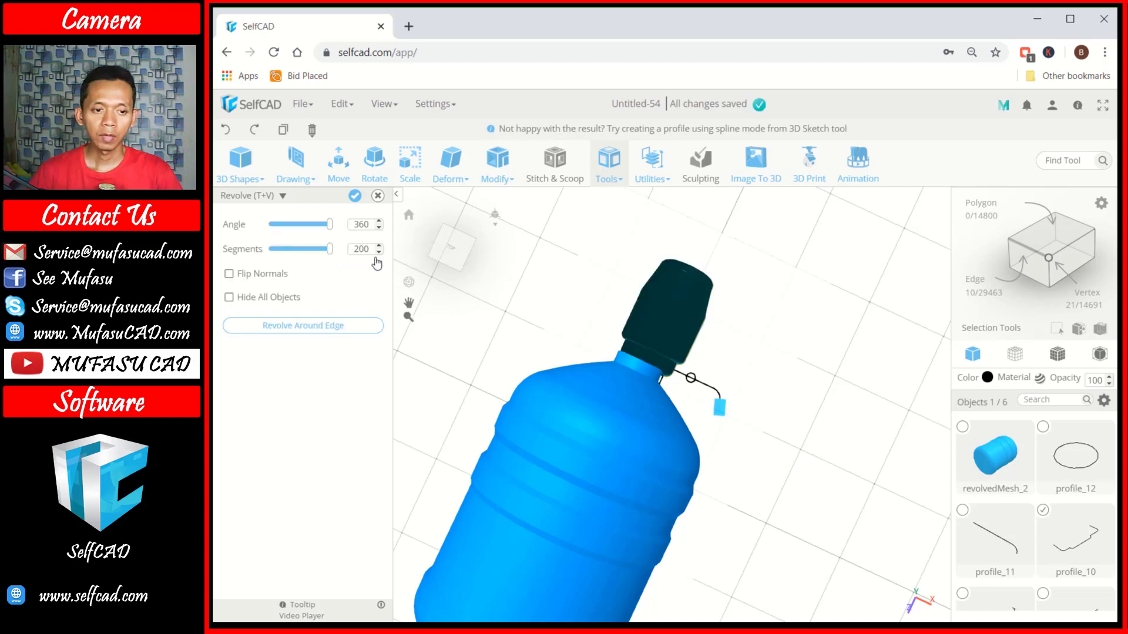
left_click(354, 197)
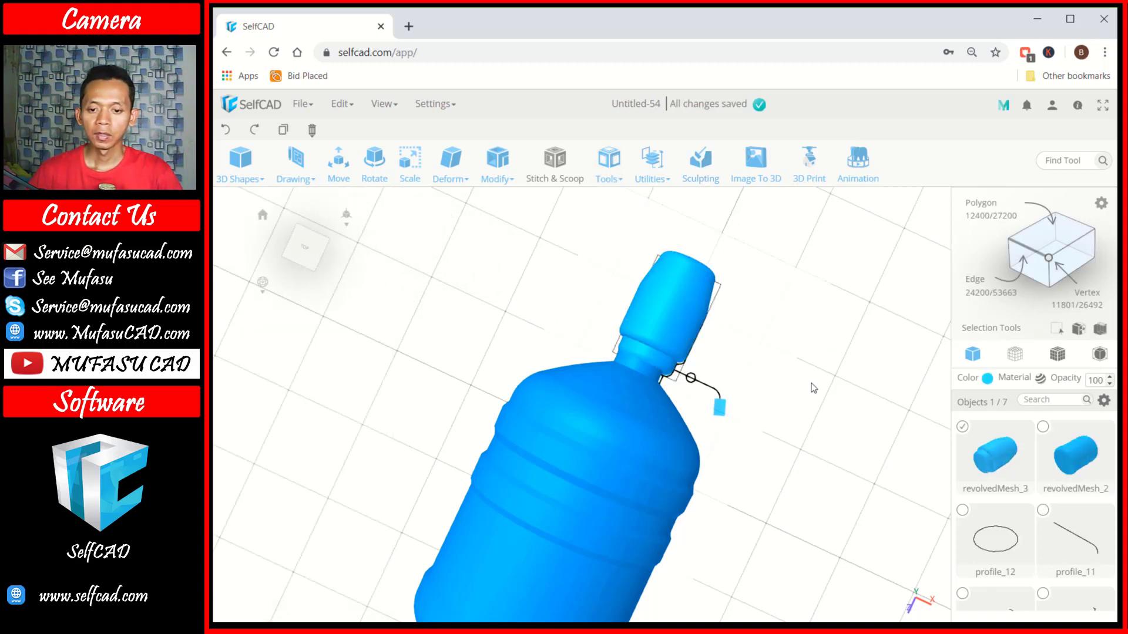
left_click(771, 358)
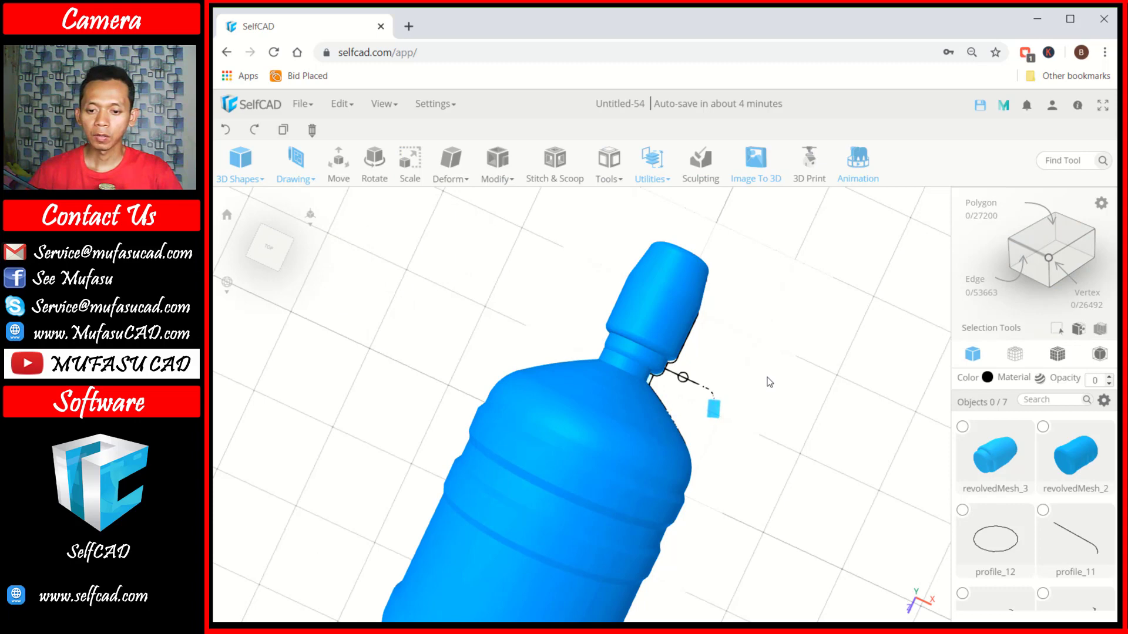
- Sweep circle profile_12 along path profile_11 with Follow Path to create tube mesh_4
left_click(652, 173)
left_click(609, 171)
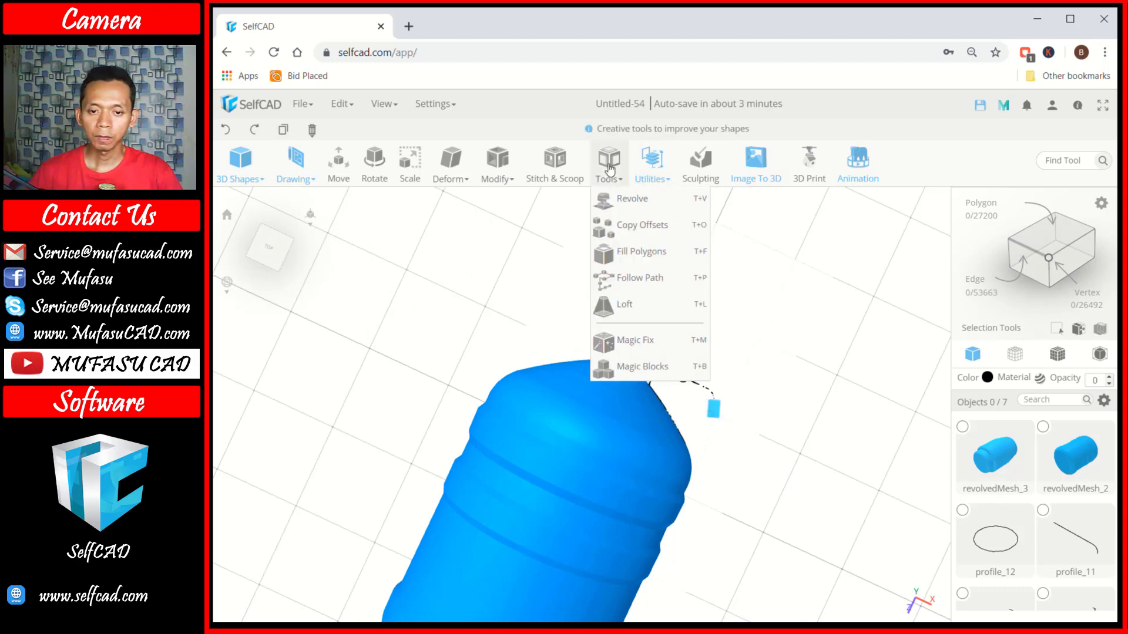
left_click(641, 277)
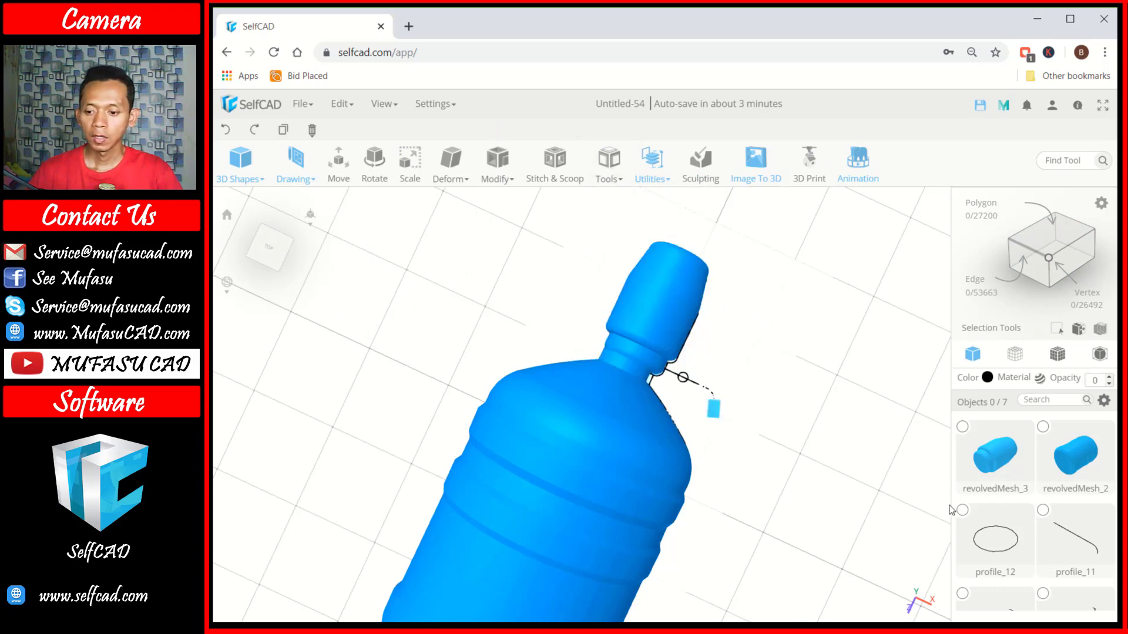
left_click(962, 511)
left_click(1043, 511)
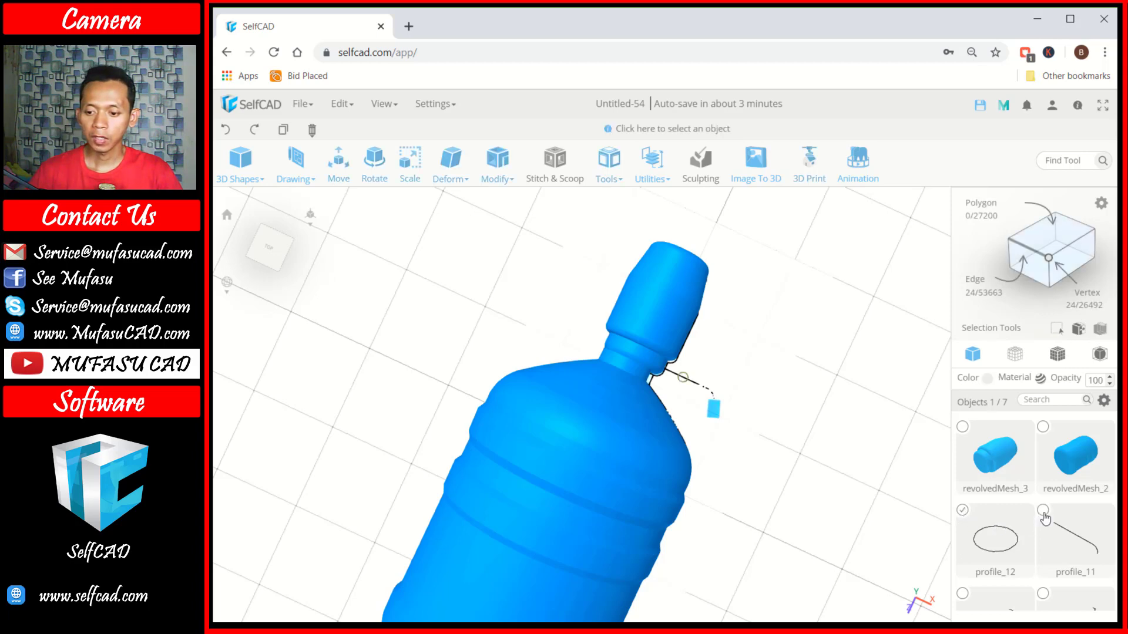
left_click(609, 172)
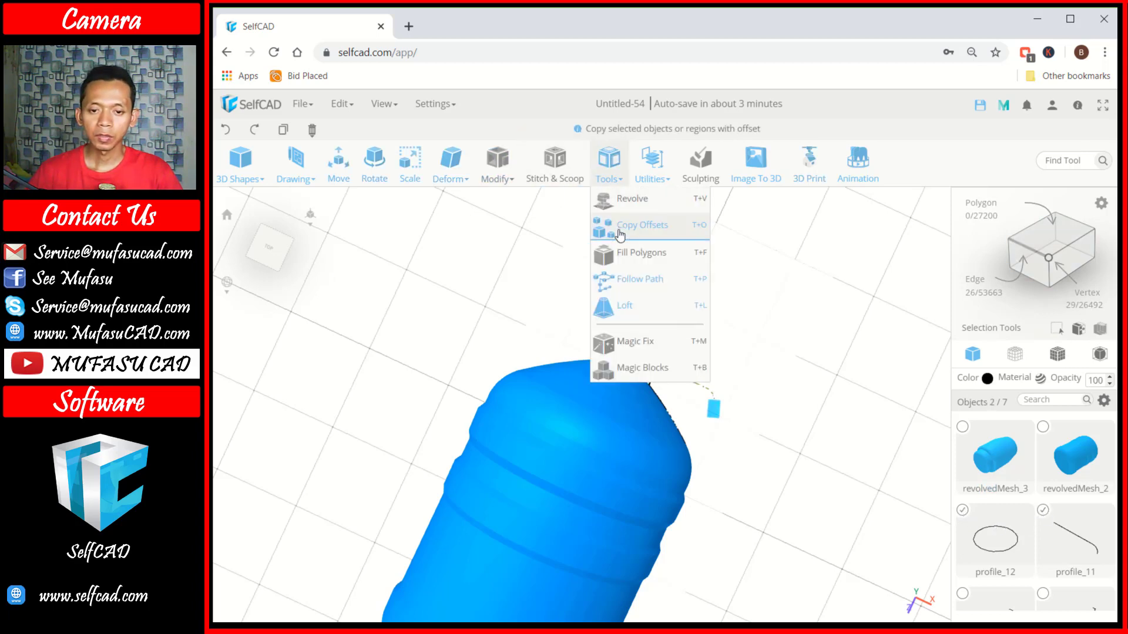
left_click(628, 278)
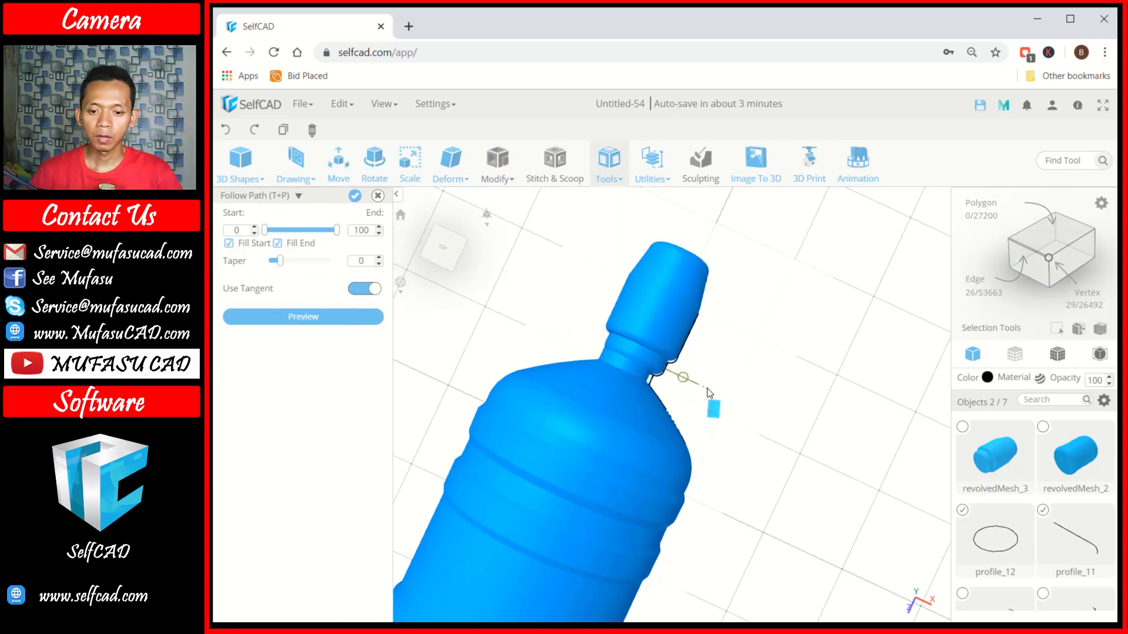
left_click(344, 320)
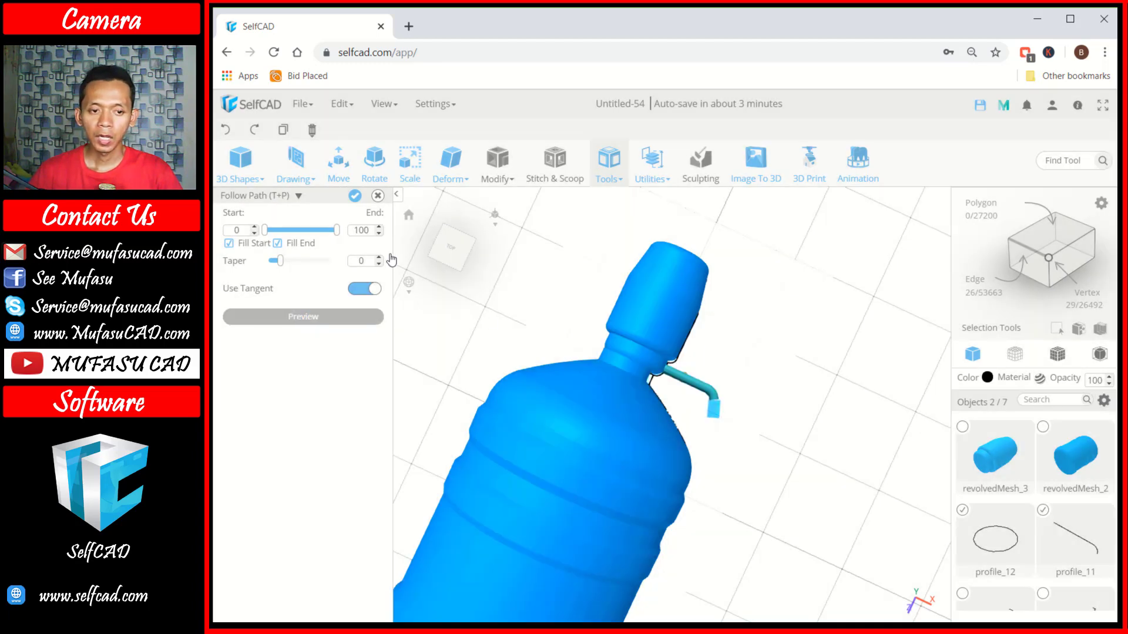
left_click(356, 197)
- Select the spout tube's open end face in Polygon mode
scroll(724, 396, "up", 2)
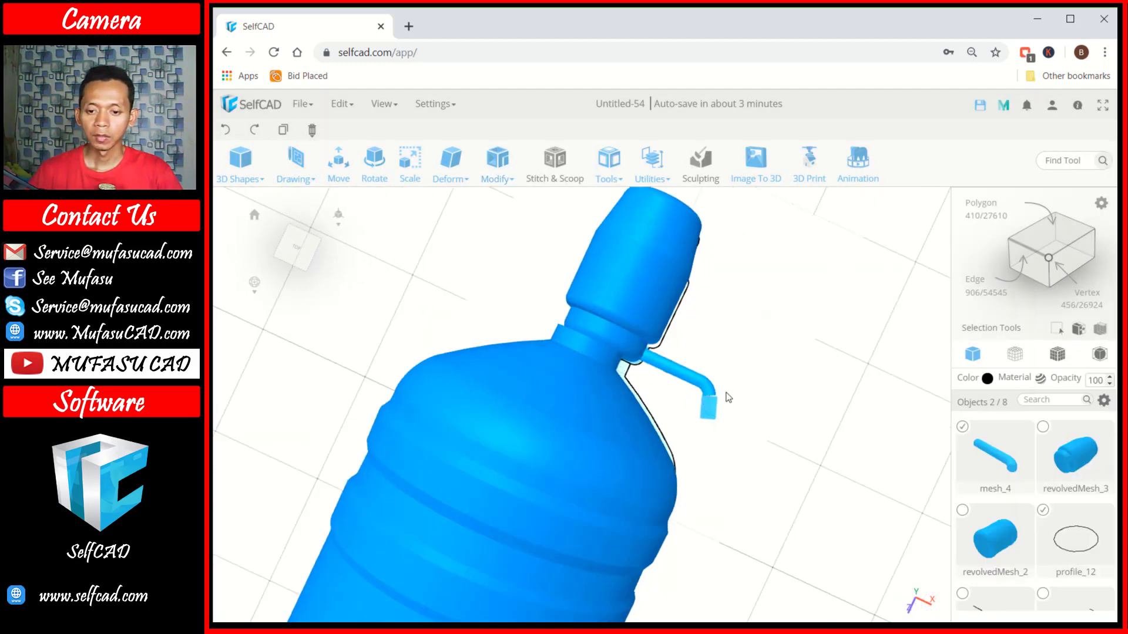
scroll(695, 399, "up", 2)
scroll(695, 392, "up", 2)
scroll(695, 388, "up", 2)
left_click(714, 364)
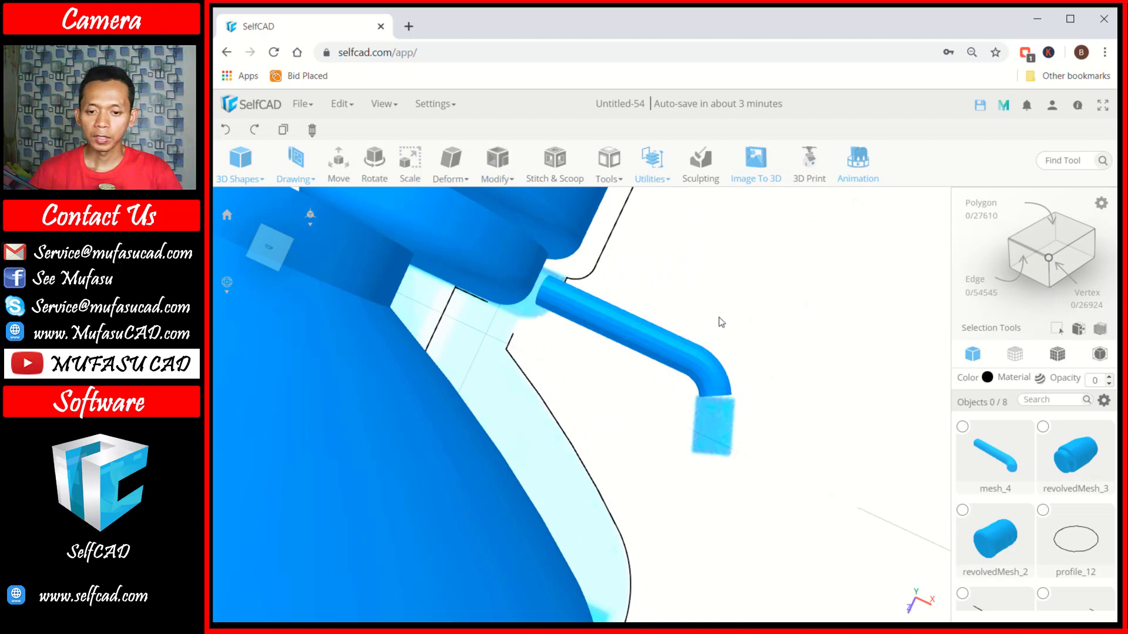
mouse_move(711, 319)
left_mouse_down()
mouse_move(700, 280)
mouse_move(763, 273)
left_mouse_up()
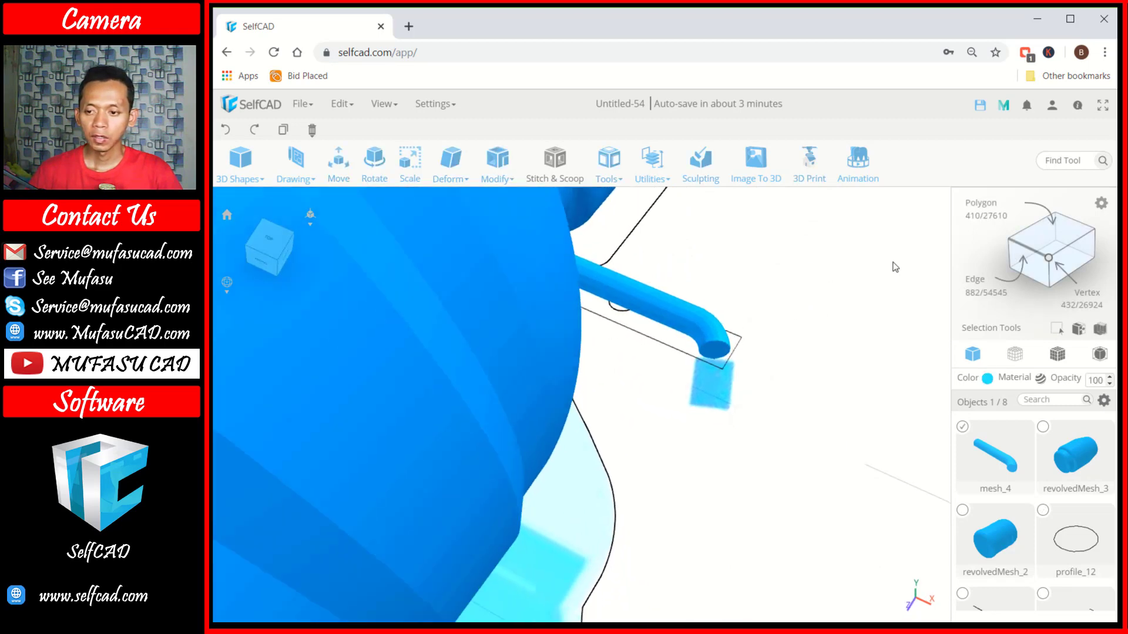
left_click(984, 205)
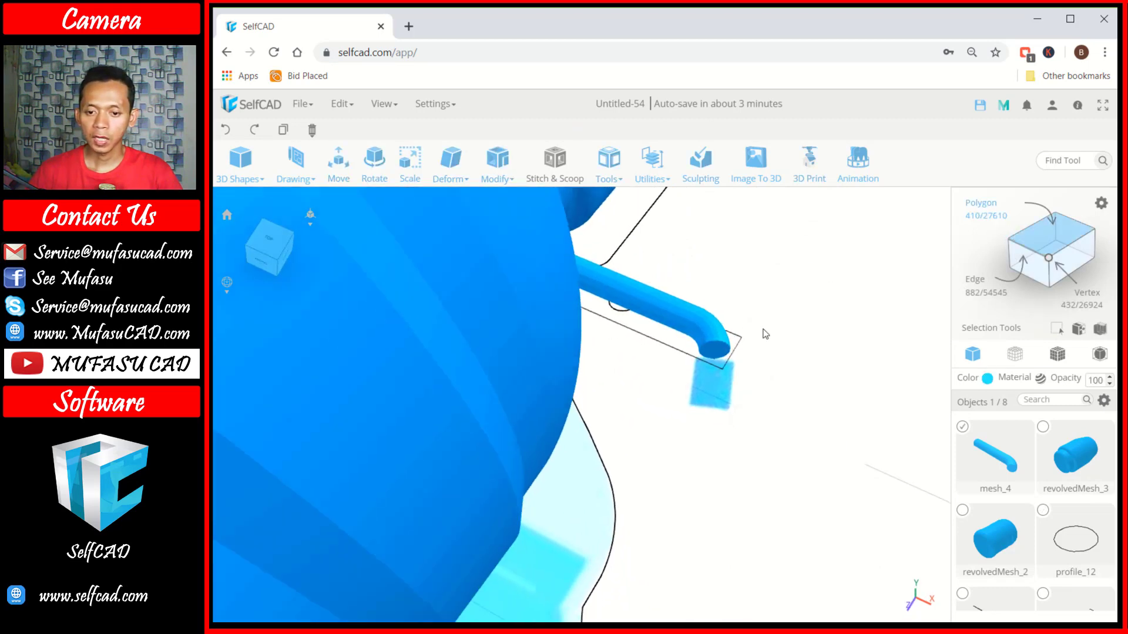
left_click(716, 353)
scroll(676, 272, "up", 3)
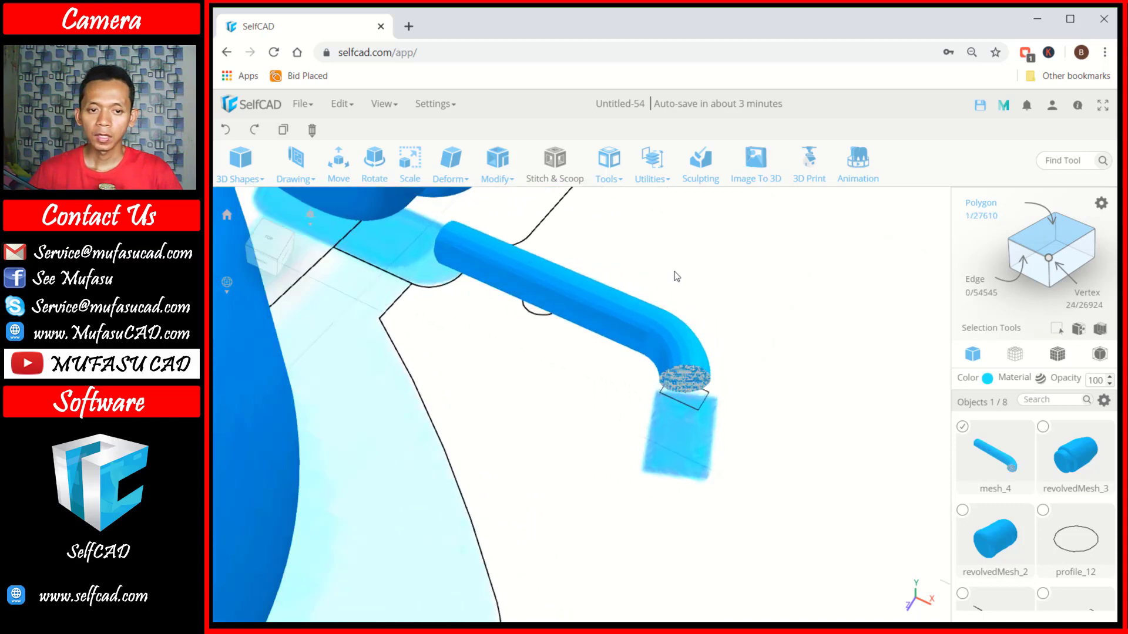
- Extrude the tube's end face 0.77 and scale it wider to widen the tip
left_click(461, 171)
left_click(497, 168)
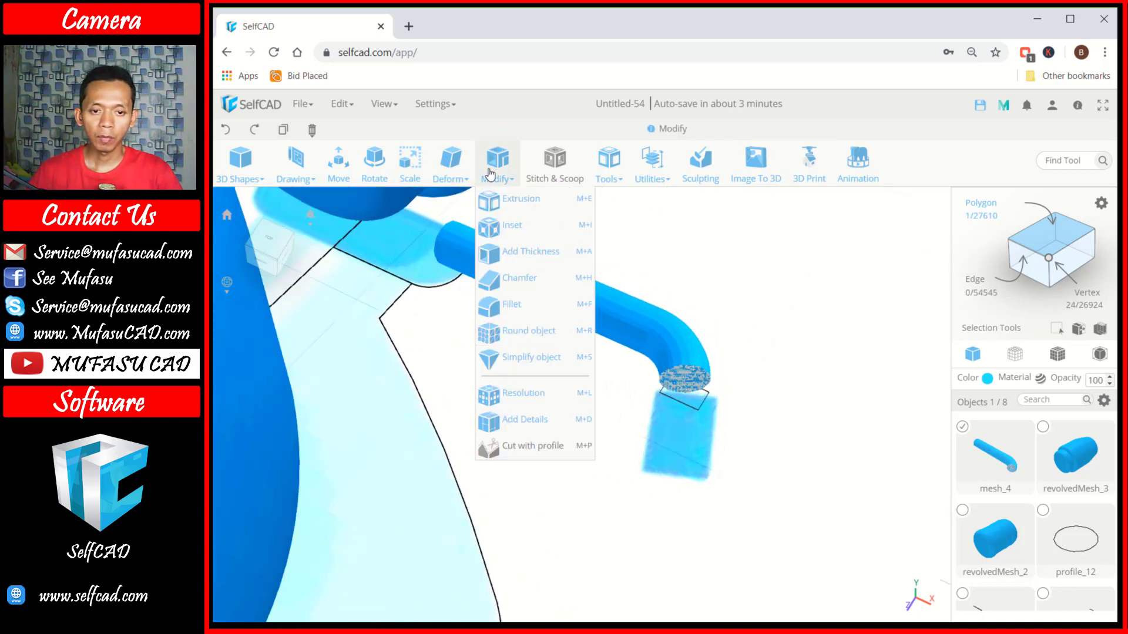
left_click(502, 200)
left_click_drag(688, 428, 693, 395)
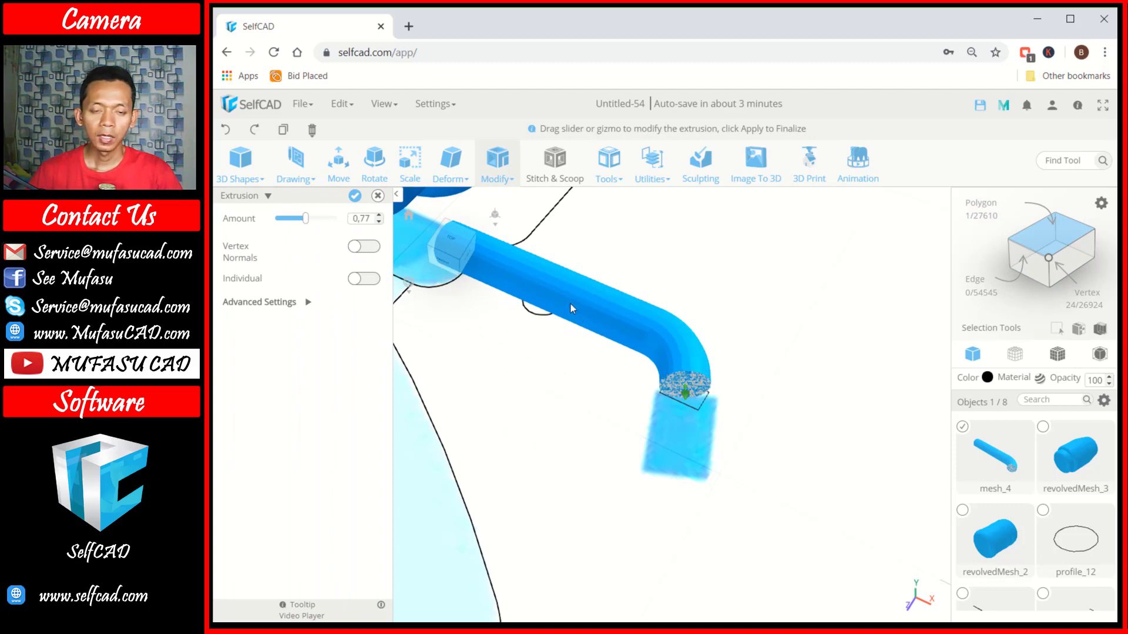
left_click(410, 158)
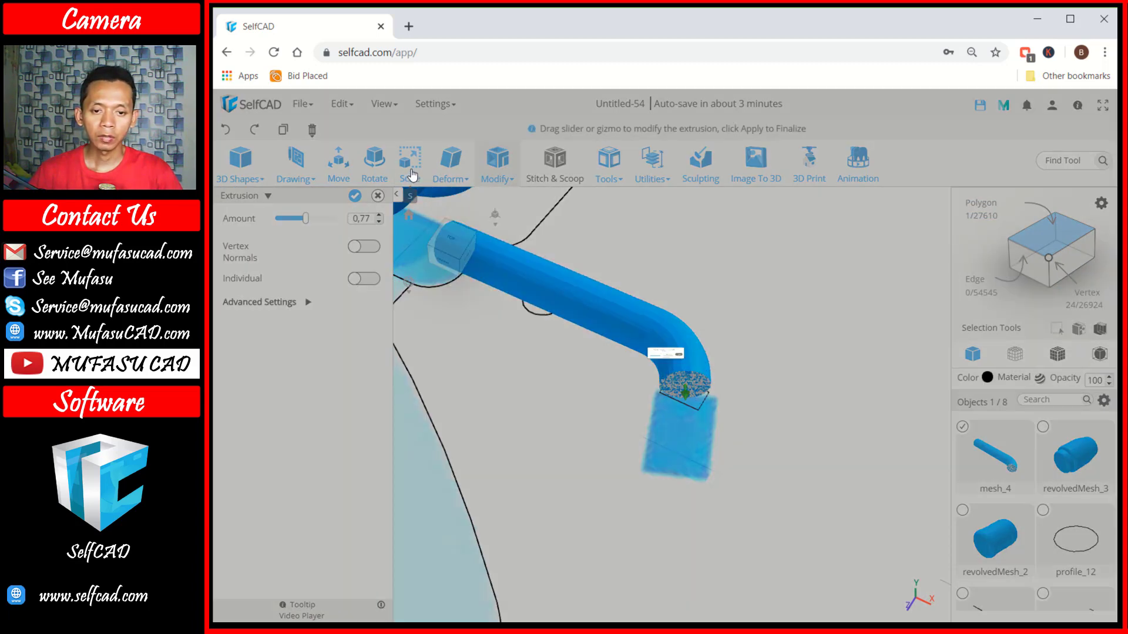
left_click(586, 370)
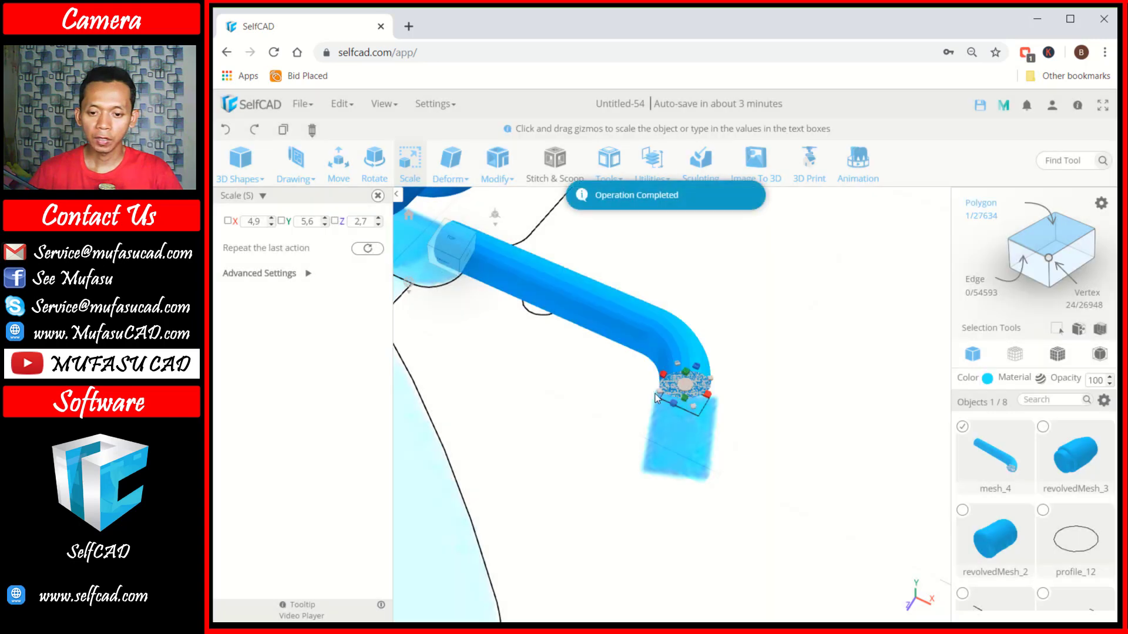
left_click_drag(688, 392, 712, 395)
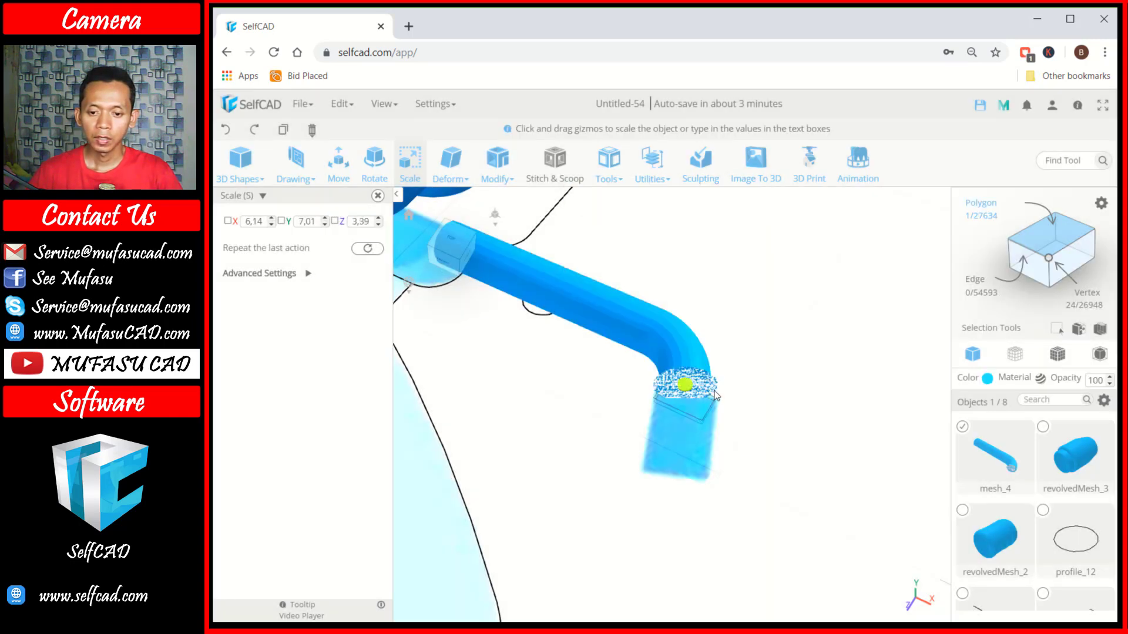
mouse_move(450, 167)
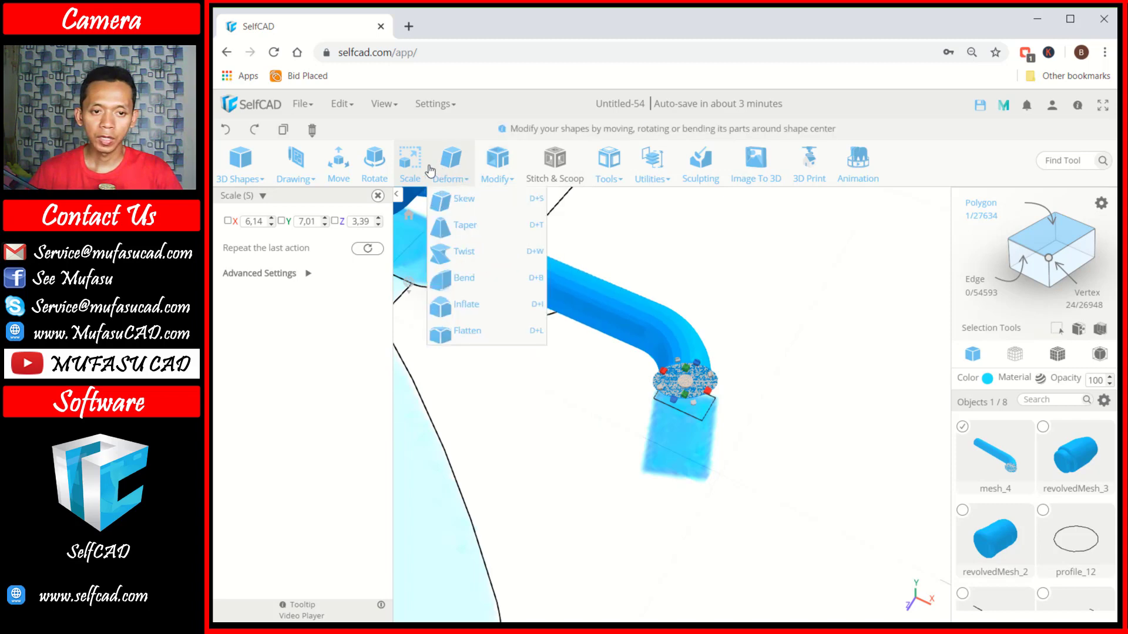
- Extrude the tube's end face by about 9.79 to lengthen the spout
mouse_move(497, 165)
left_click(511, 202)
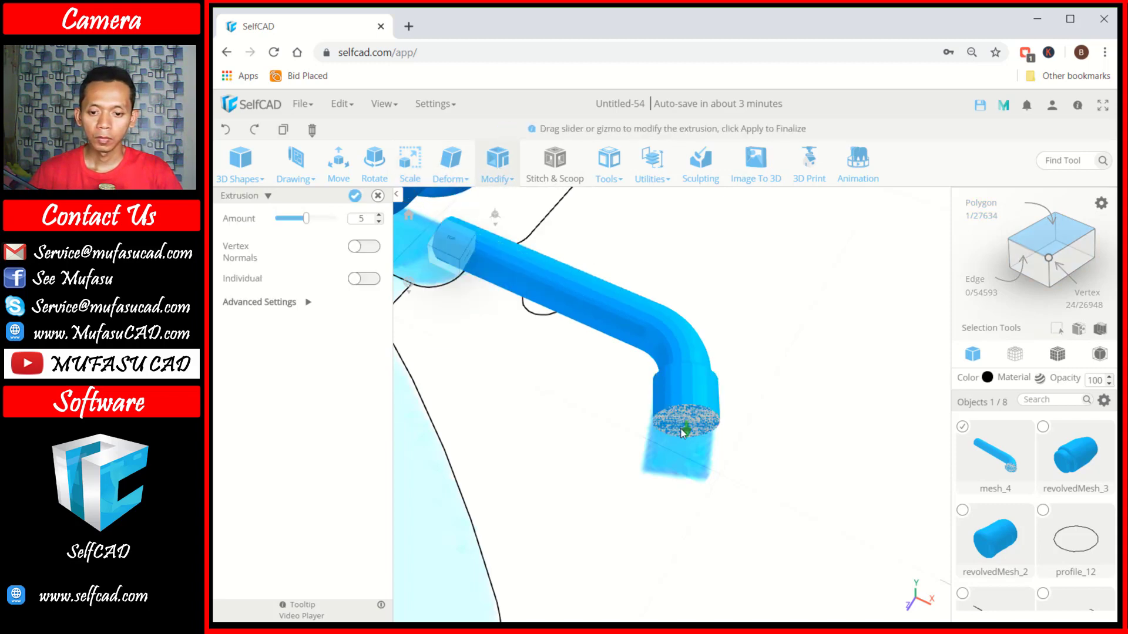
left_click_drag(687, 432, 687, 470)
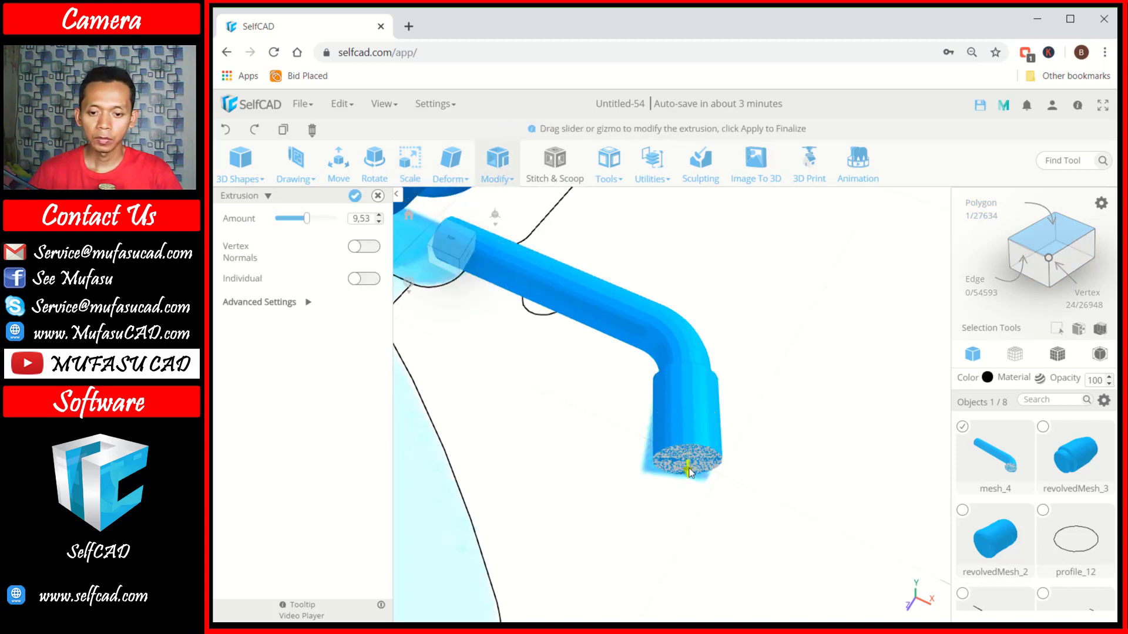
left_click(356, 196)
scroll(779, 397, "down", 3)
scroll(781, 402, "down", 3)
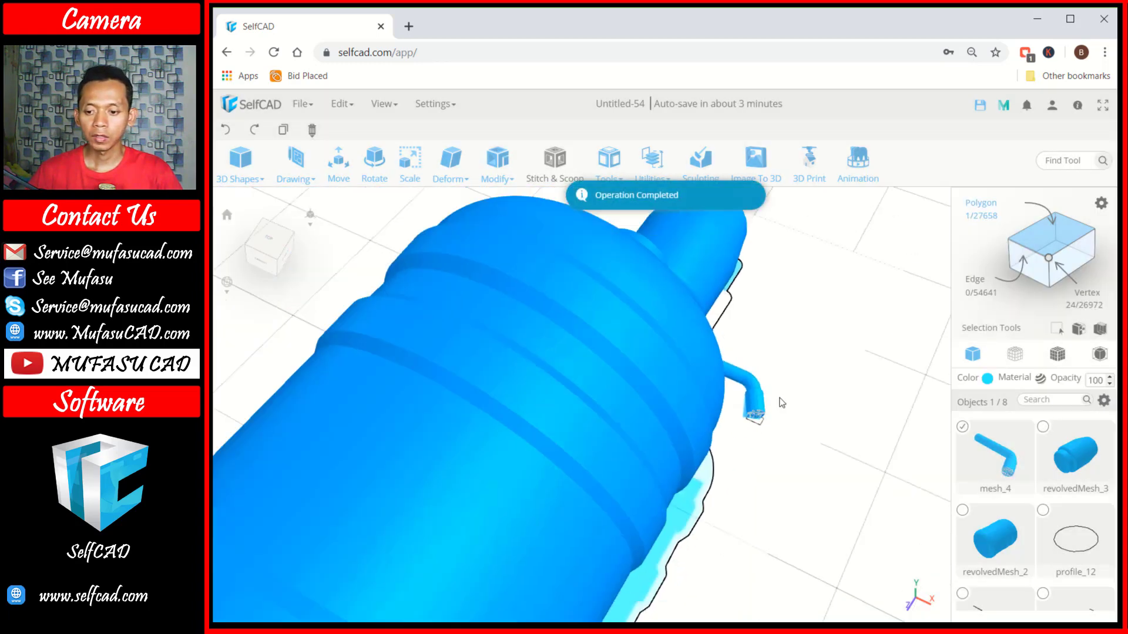
- Switch to an orthographic Right side view of the whole bottle
left_click_drag(781, 402, 509, 330)
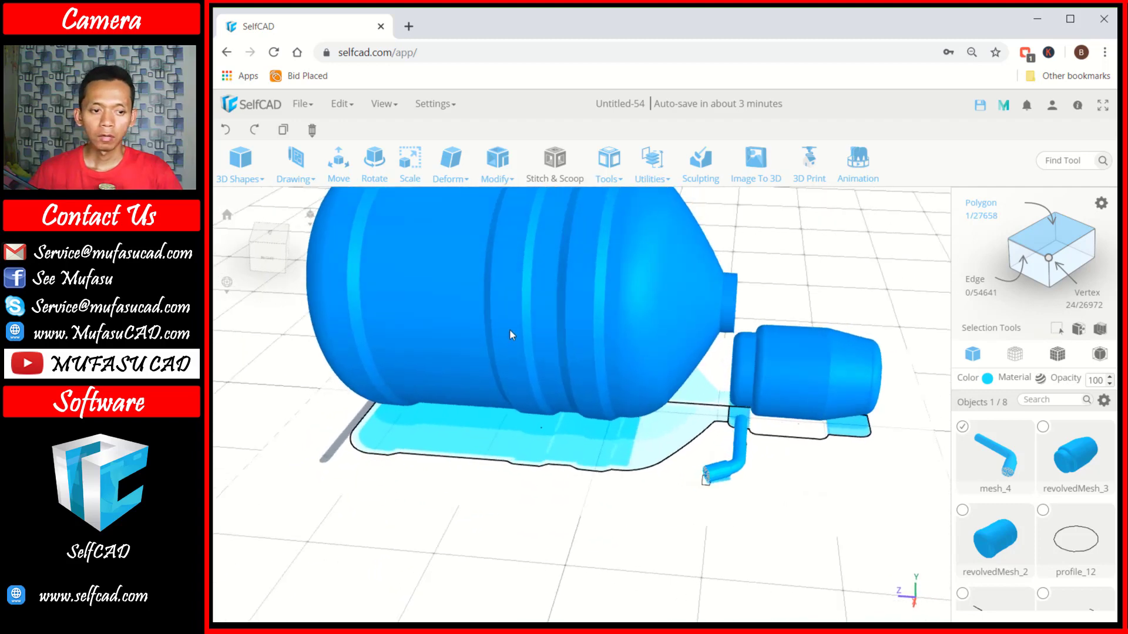
left_click(275, 260)
left_click_drag(765, 305, 717, 367)
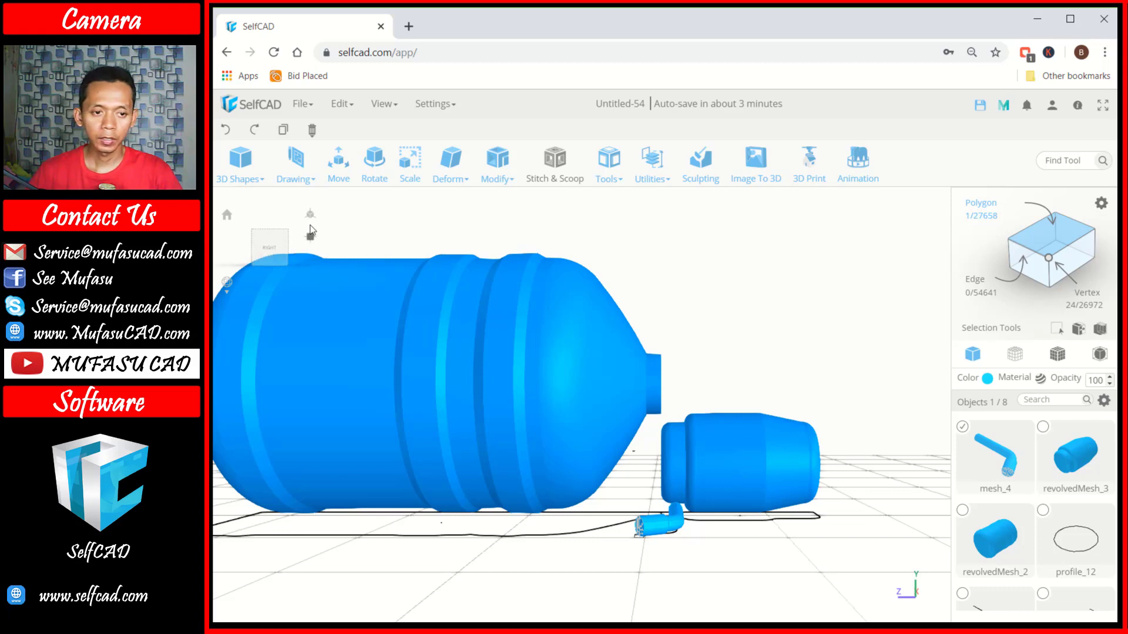
left_click(311, 237)
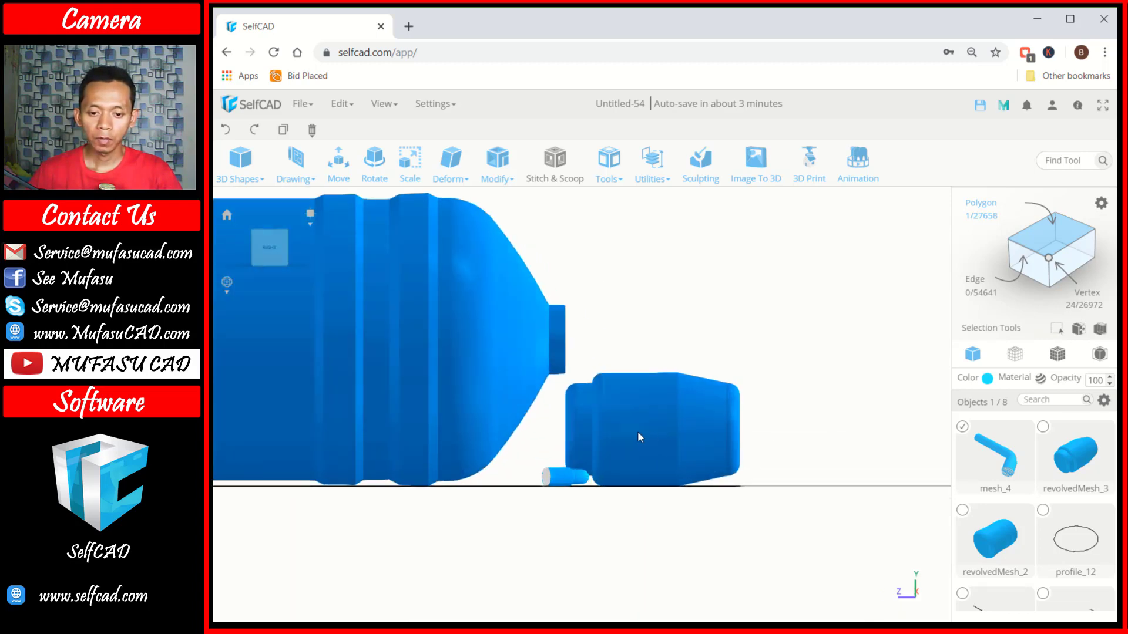
- Select cap revolvedMesh_3 and move it up along Y to the bottle neck
left_click(632, 434)
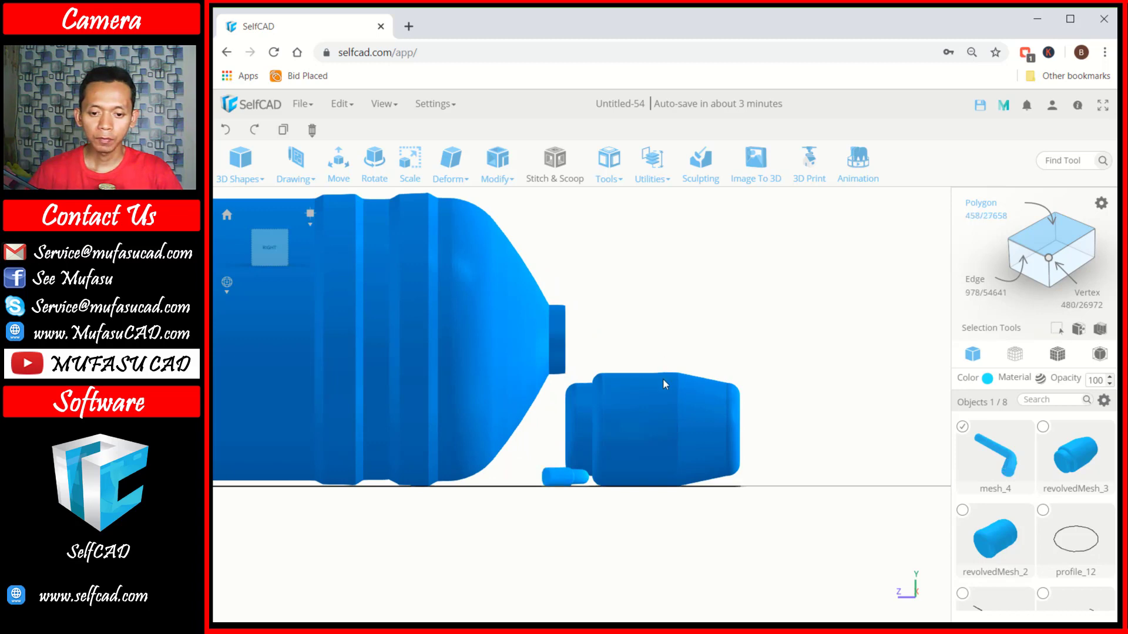
left_click(644, 432)
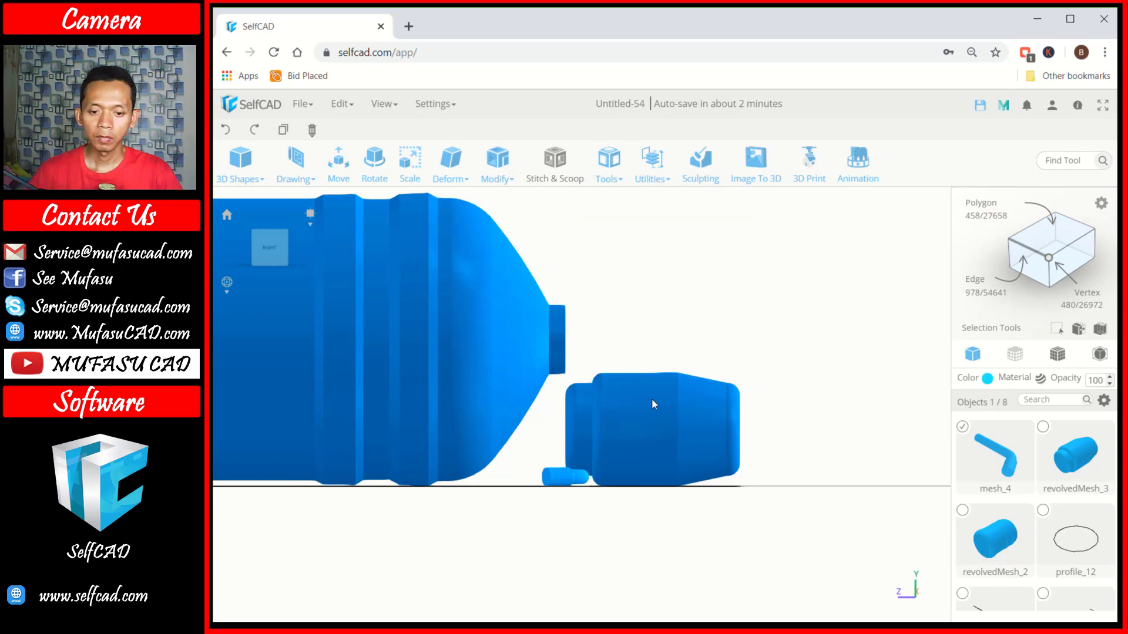
left_click(639, 418)
left_click(335, 166)
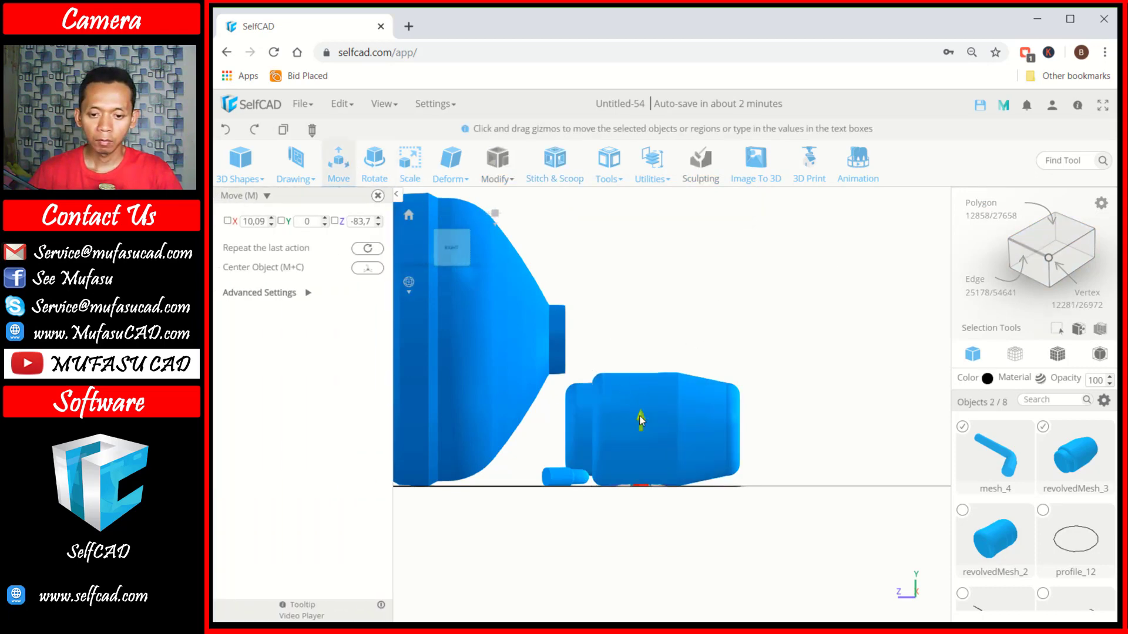
left_click_drag(640, 418, 640, 326)
- Select spout tube mesh_4 and move it up to about Y 50–52
left_click(750, 436)
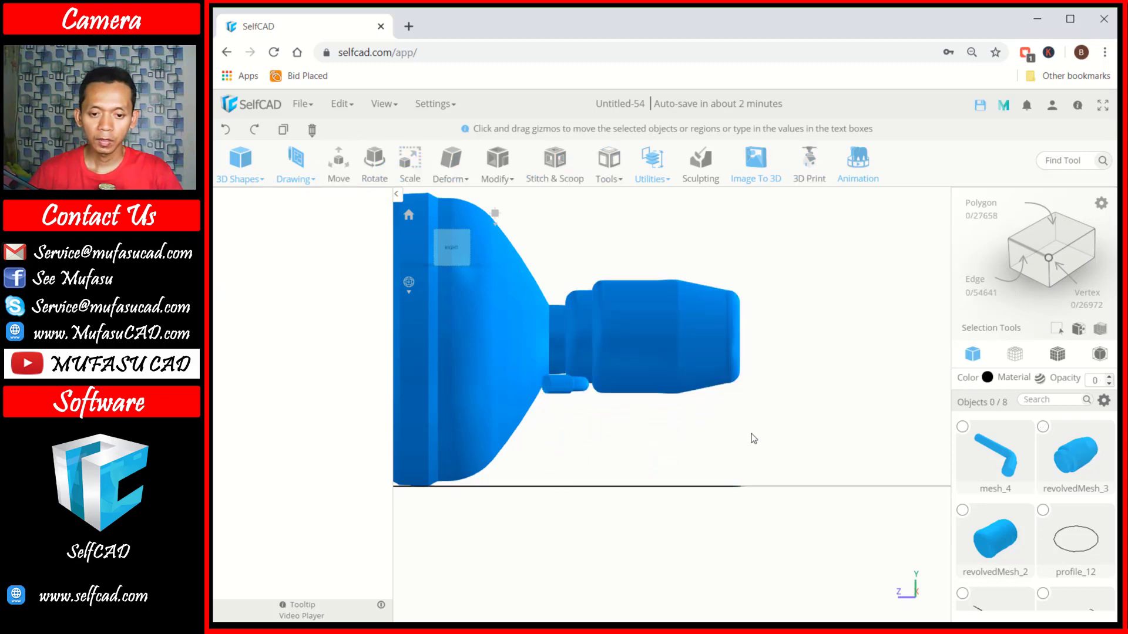
left_click(571, 388)
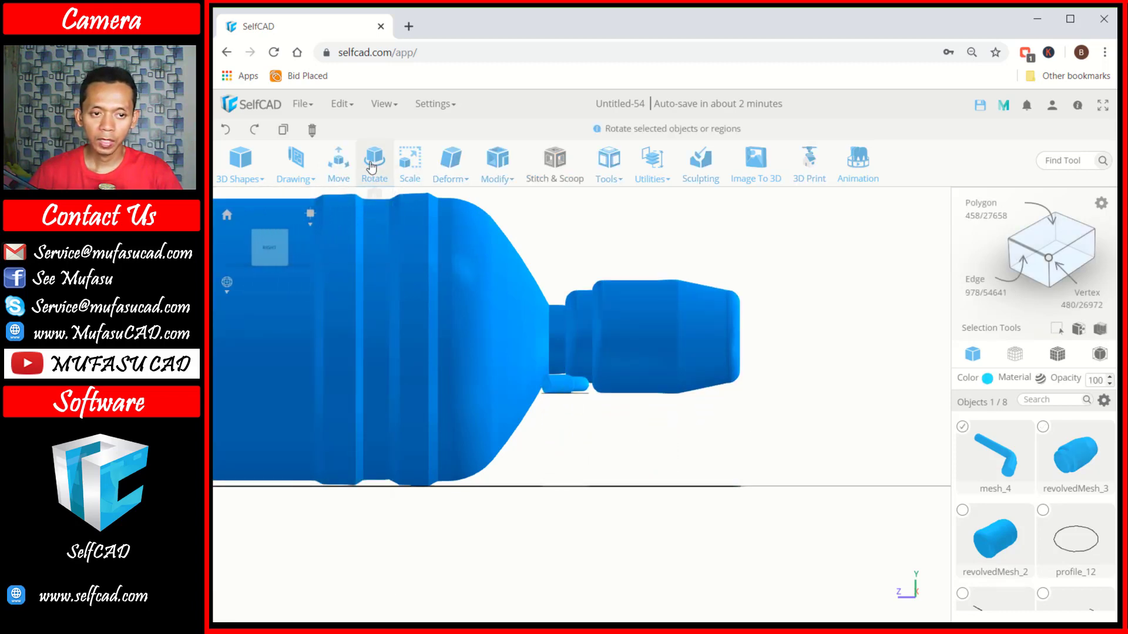
left_click(337, 171)
scroll(593, 383, "up", 2)
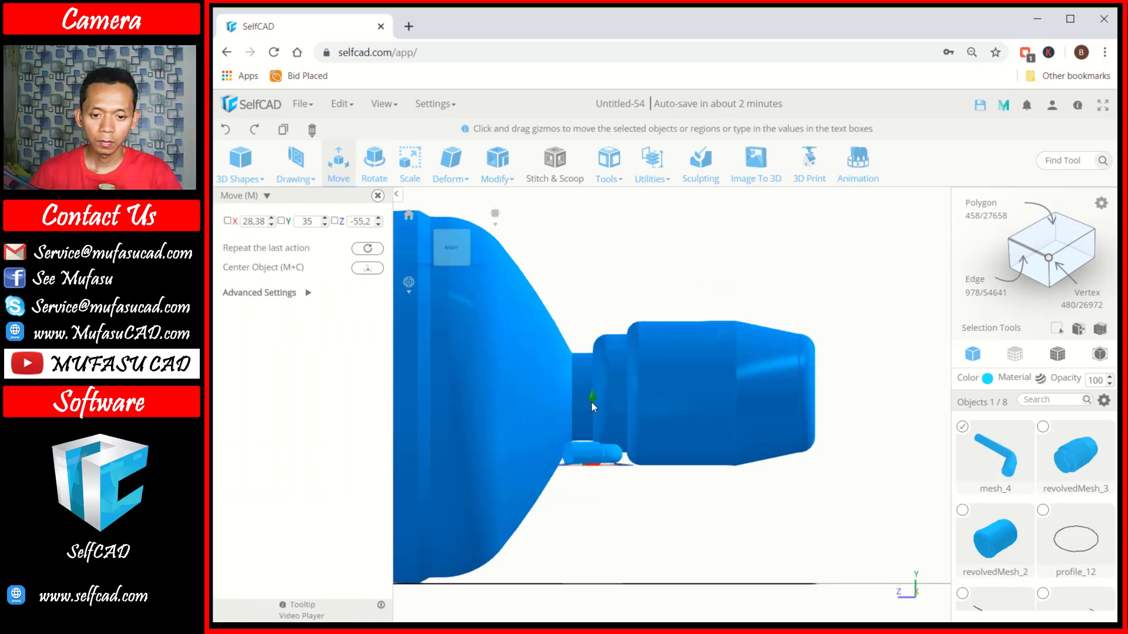
mouse_move(615, 415)
right_mouse_down()
mouse_move(585, 479)
mouse_move(611, 484)
mouse_move(659, 426)
right_mouse_up()
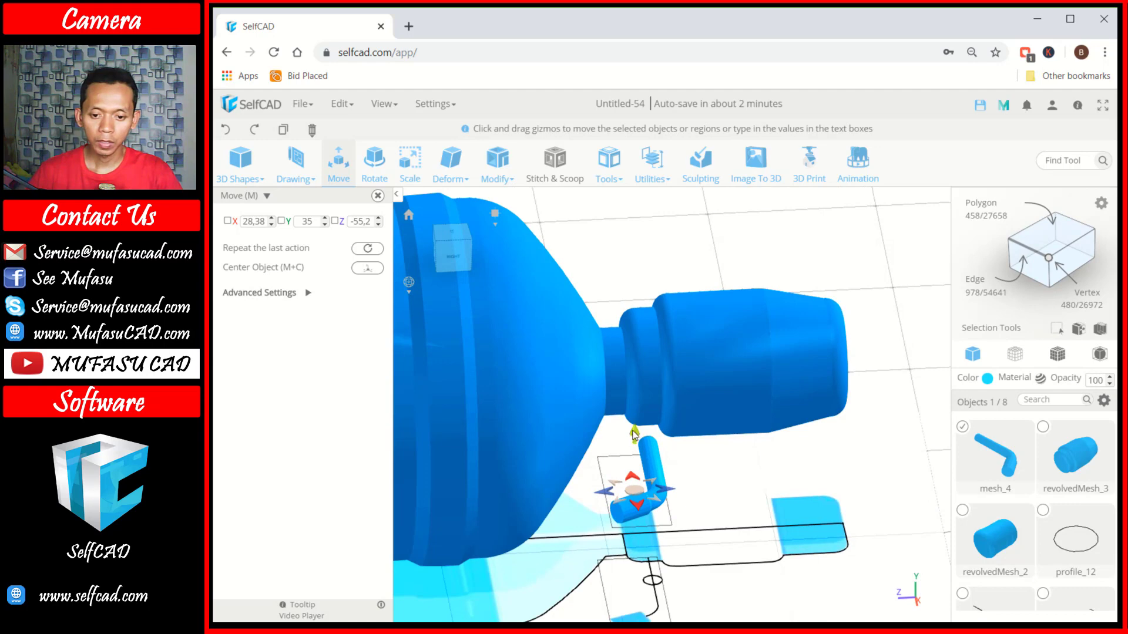
mouse_move(634, 434)
left_mouse_down()
mouse_move(634, 381)
mouse_move(634, 390)
left_mouse_up()
right_click_drag(634, 390, 546, 294)
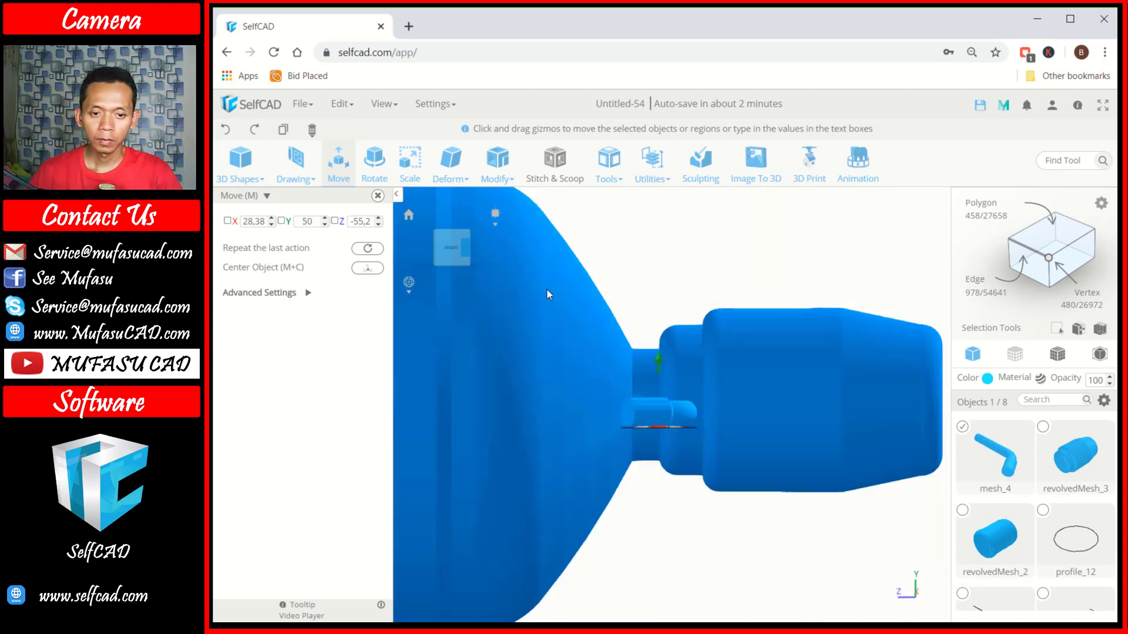
- Return to perspective view and zoom out to check the spout placement
left_click(494, 234)
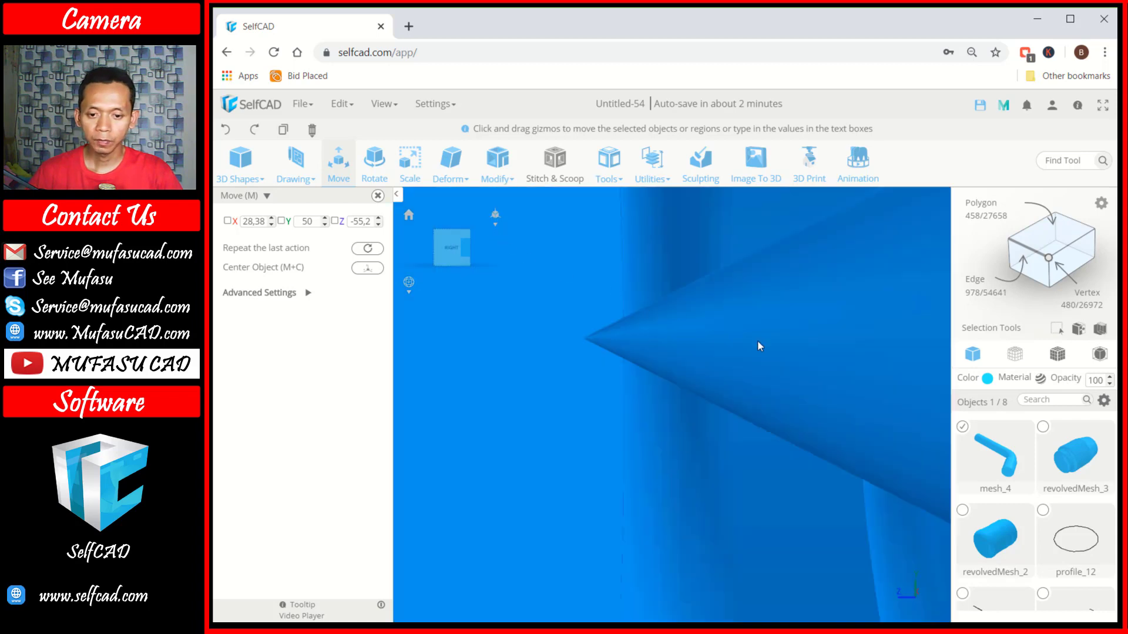
scroll(759, 343, "down", 3)
scroll(775, 337, "up", 3)
scroll(775, 342, "down", 1)
scroll(781, 338, "down", 3)
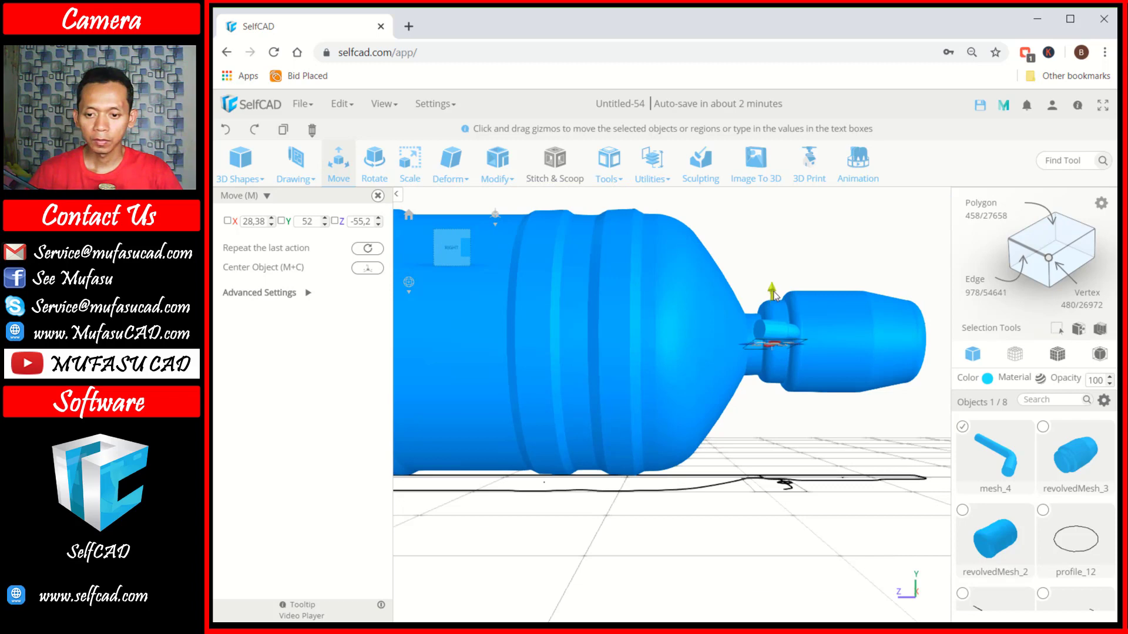
scroll(774, 296, "down", 2)
- Select spout, cap and bottle together and rotate them 270° on X to stand upright
key("Escape")
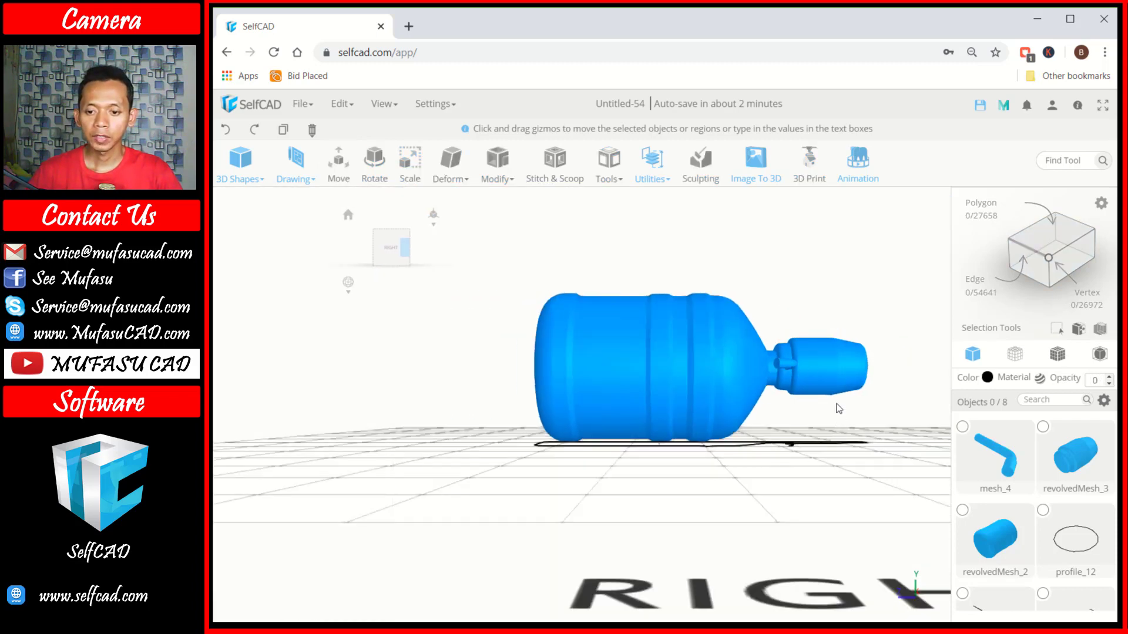
left_click(787, 362, "shift")
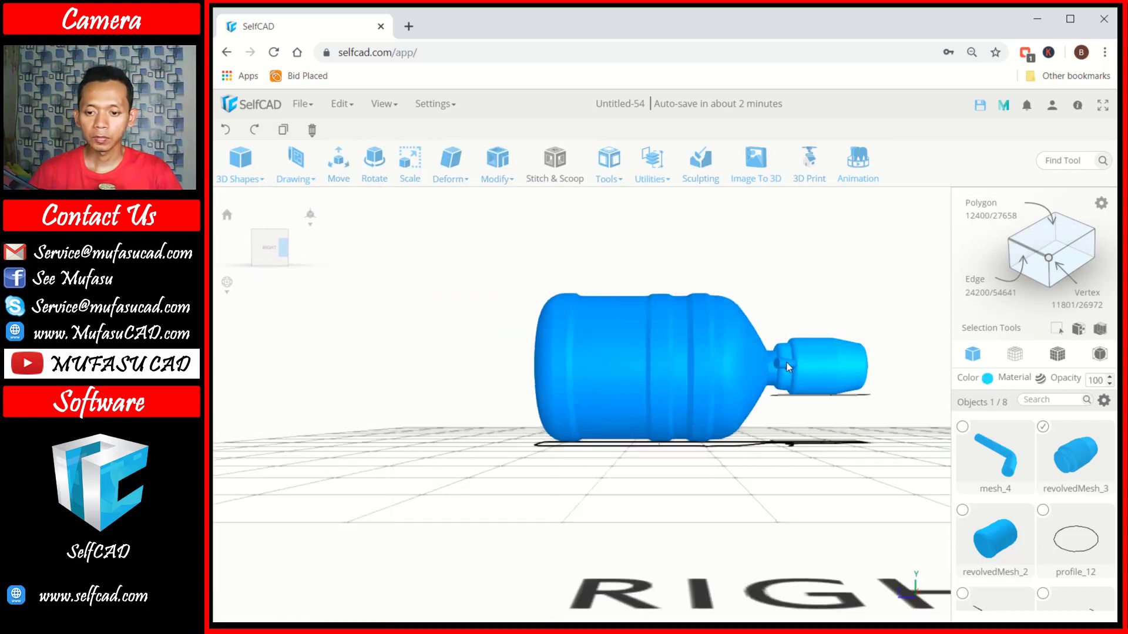
left_click(674, 368, "shift")
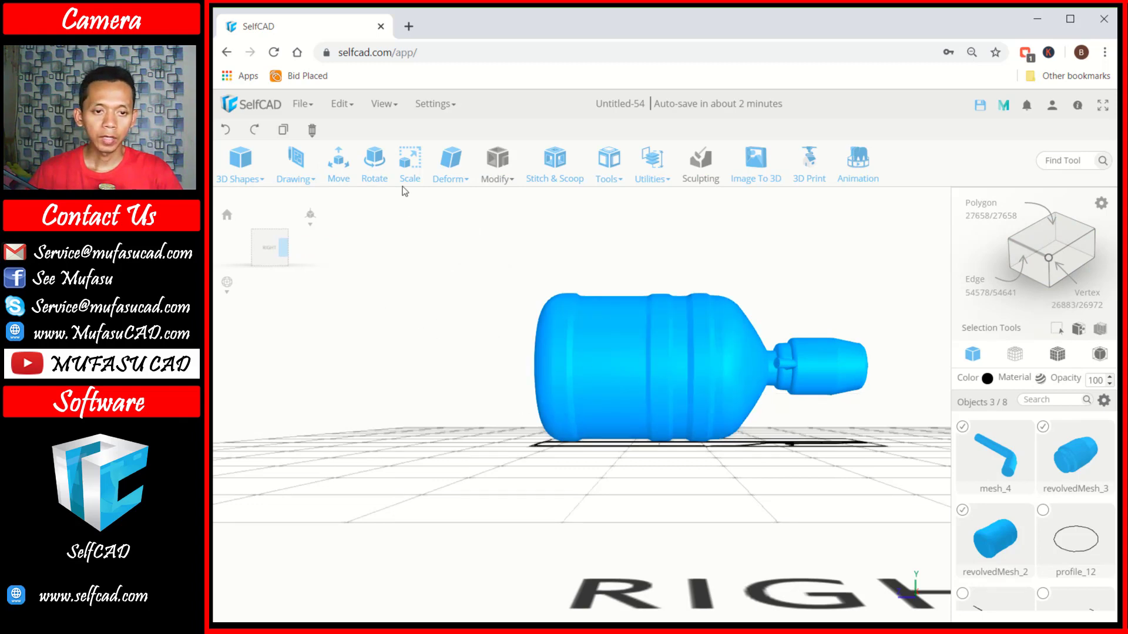
left_click(380, 170)
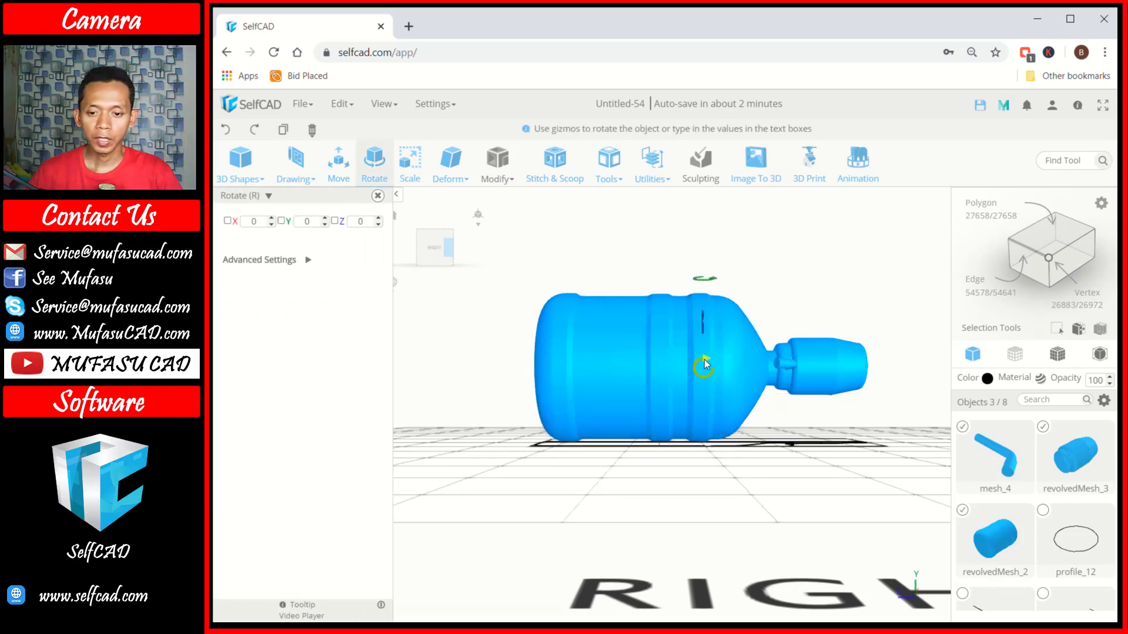
mouse_move(703, 359)
left_mouse_down()
mouse_move(717, 333)
mouse_move(719, 499)
left_mouse_up()
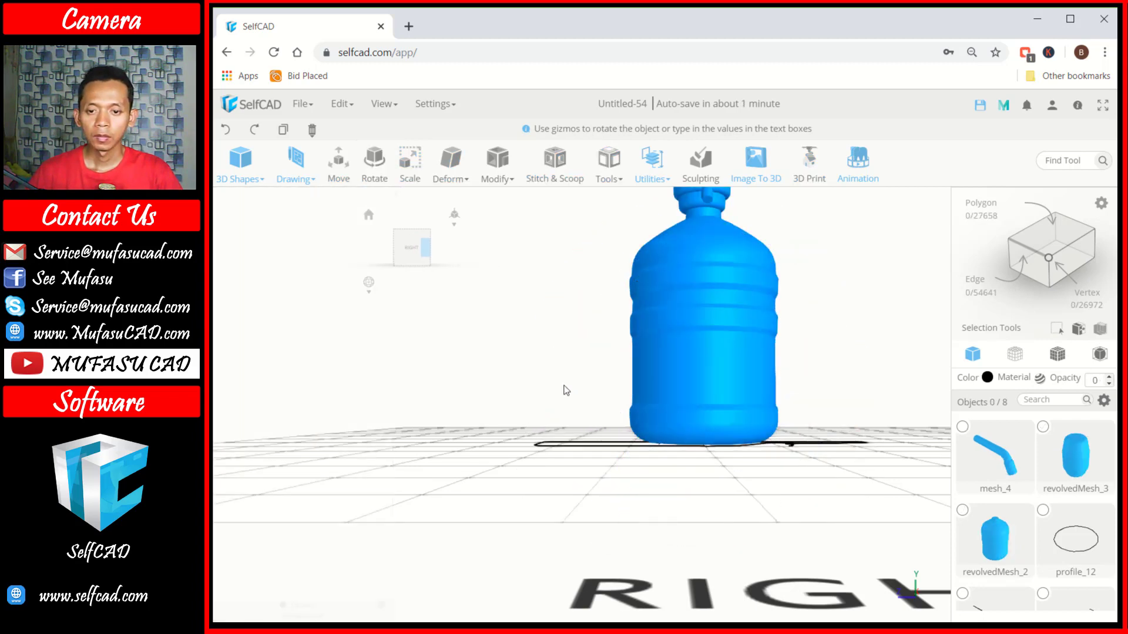
- Orbit around the upright bottle and select the spout tube for repositioning
mouse_move(564, 390)
left_mouse_down()
mouse_move(646, 421)
mouse_move(707, 424)
left_mouse_up()
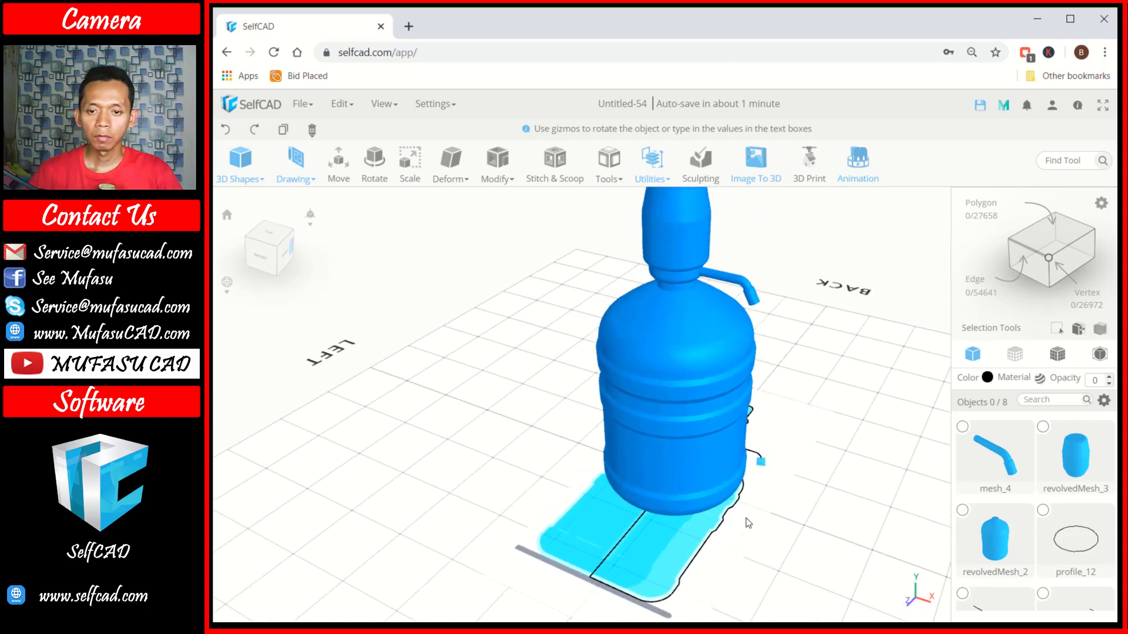
scroll(709, 290, "up", 5)
scroll(708, 290, "up", 2)
left_click(739, 239)
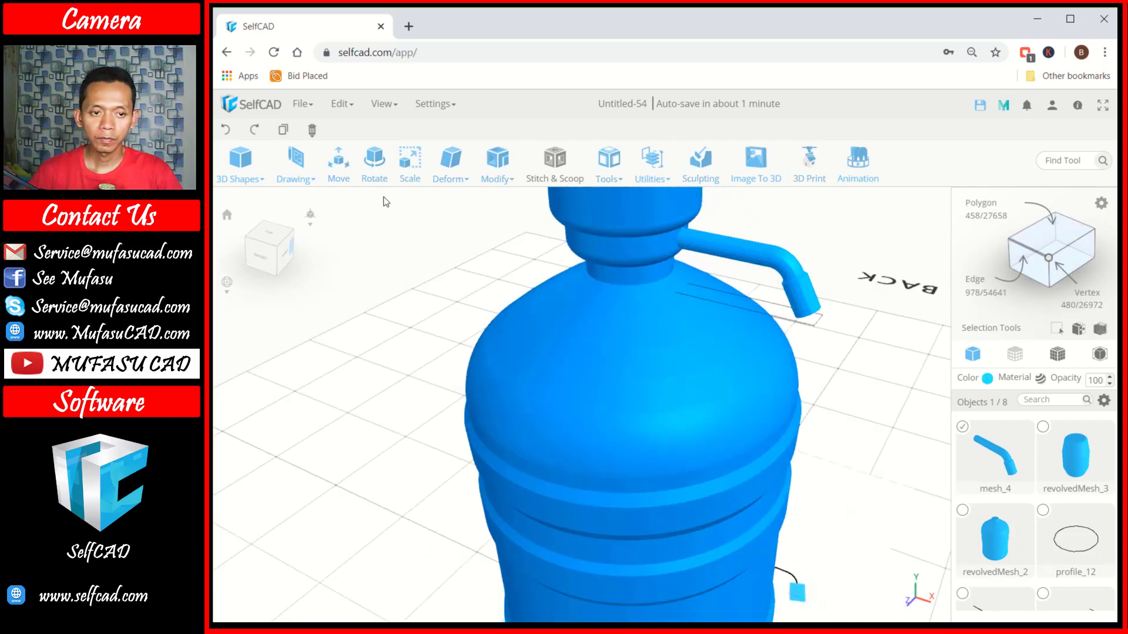
left_click(338, 169)
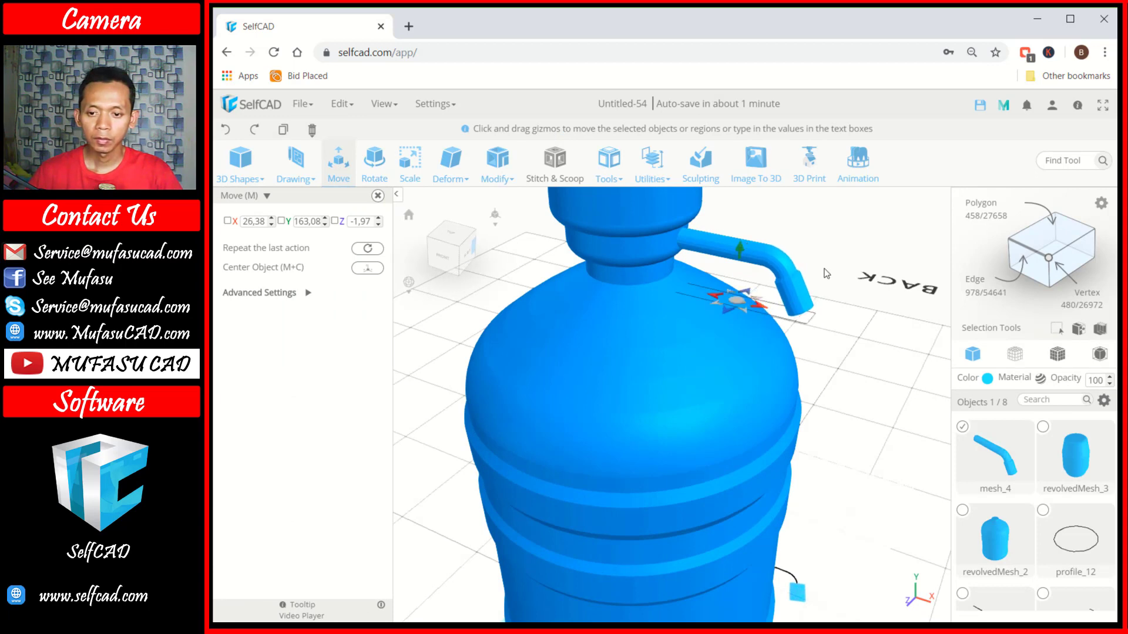
left_click(846, 279)
scroll(846, 280, "down", 5)
left_click_drag(845, 280, 796, 309)
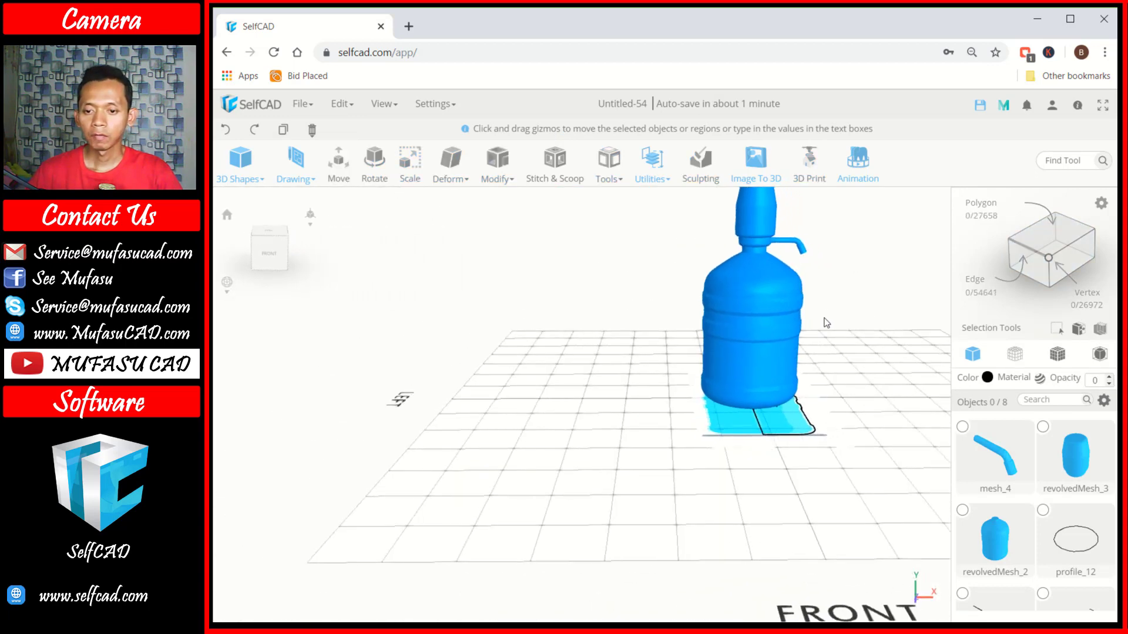
right_click_drag(795, 309, 699, 346)
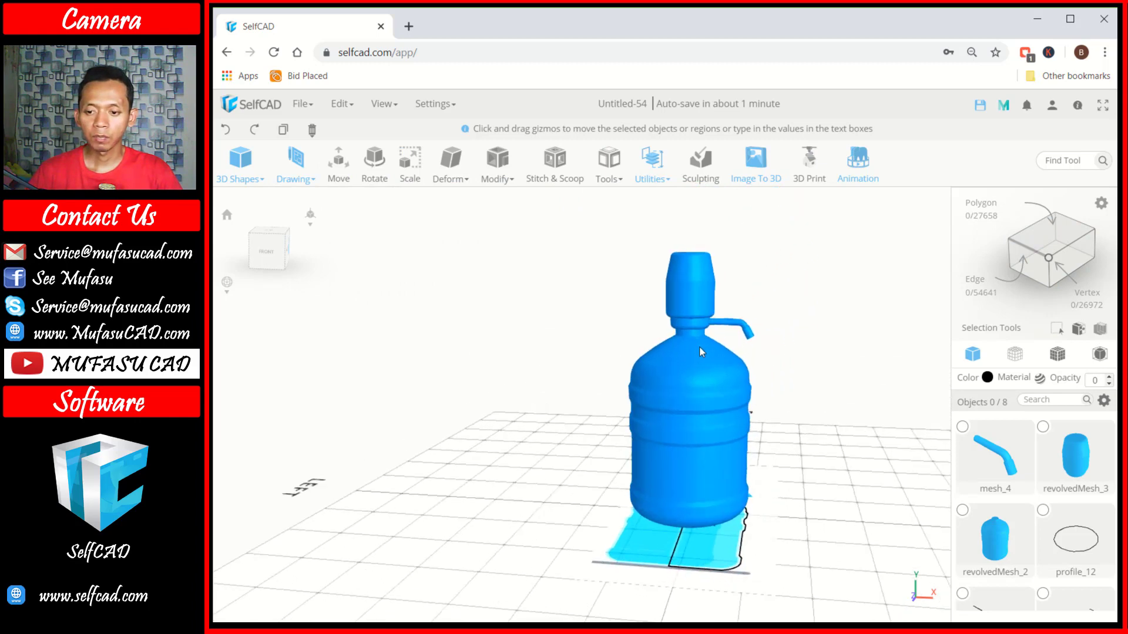
scroll(705, 348, "up", 3)
mouse_move(706, 348)
left_mouse_down()
mouse_move(633, 368)
mouse_move(752, 370)
left_mouse_up()
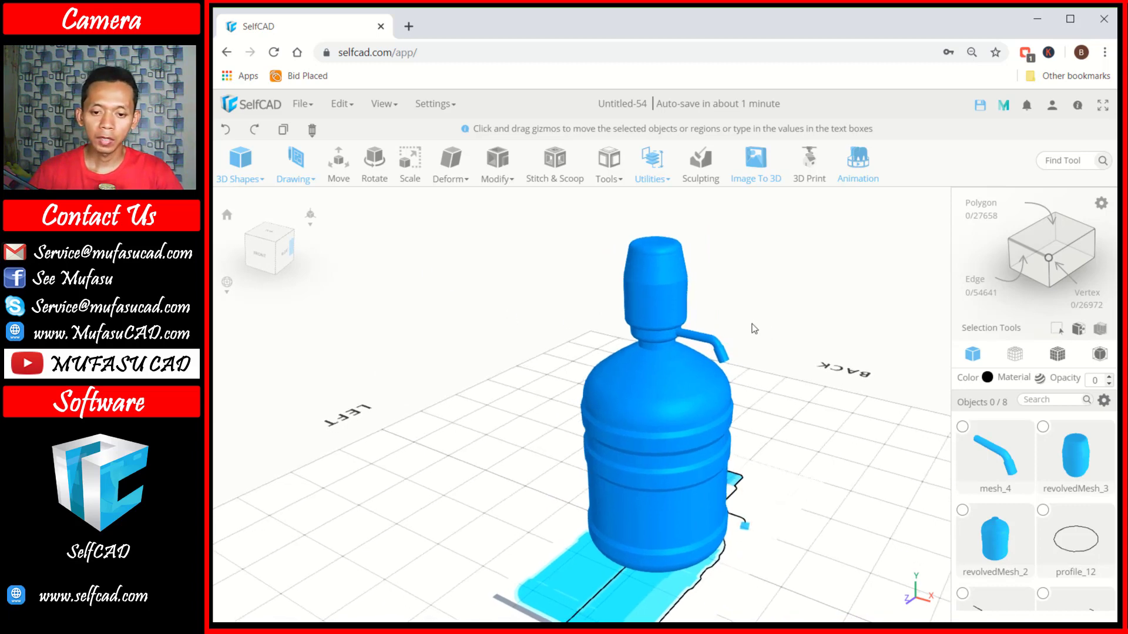
right_click_drag(771, 335, 743, 323)
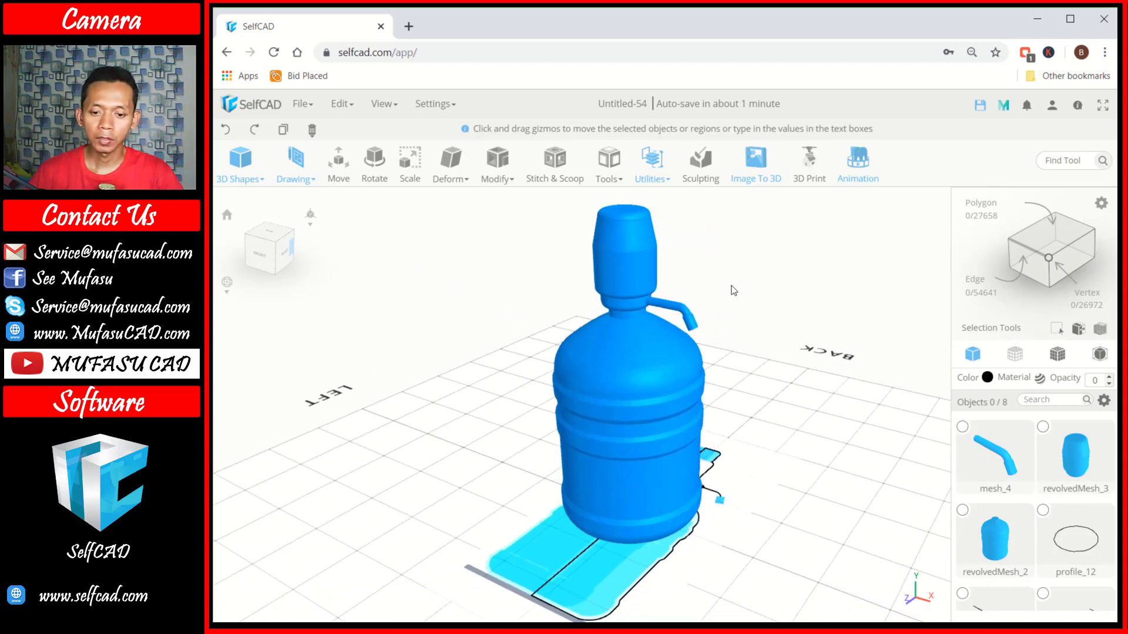